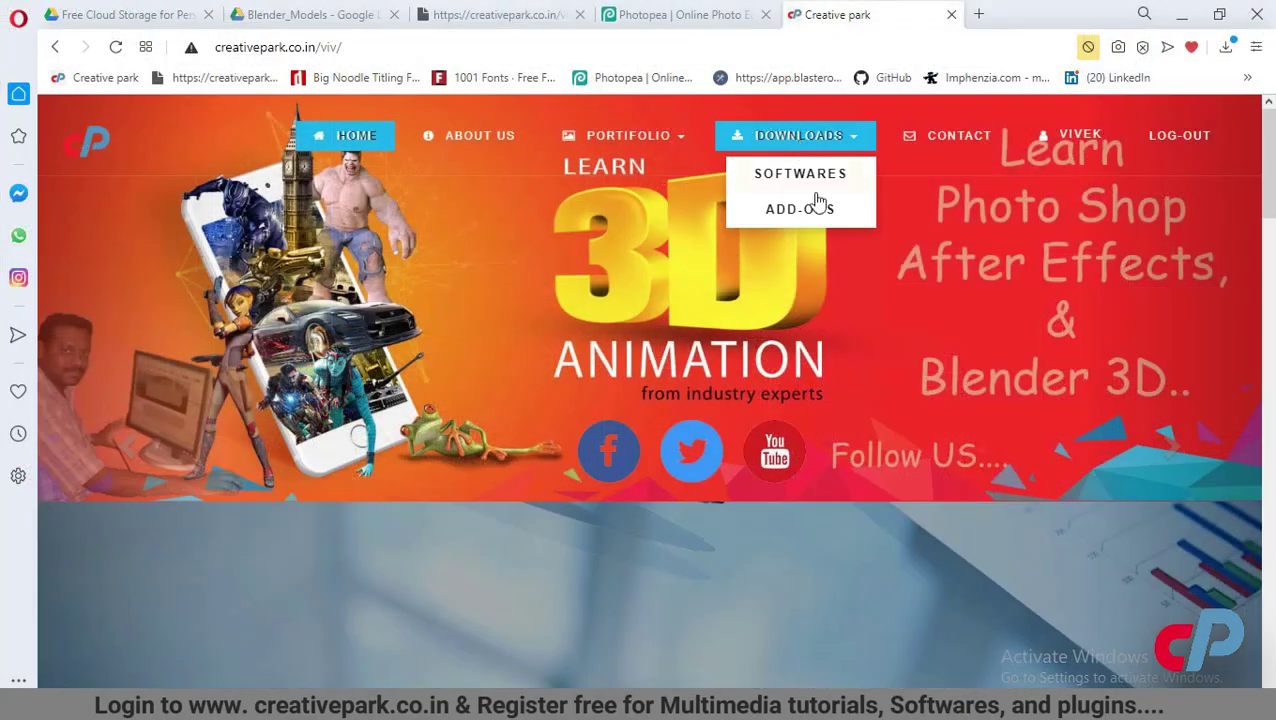
# Open the Blender MODELS add-on page and look over its model downloads, including the bird Rigify model
pyautogui.click(818, 206)
pyautogui.scroll(-1, 470, 400)
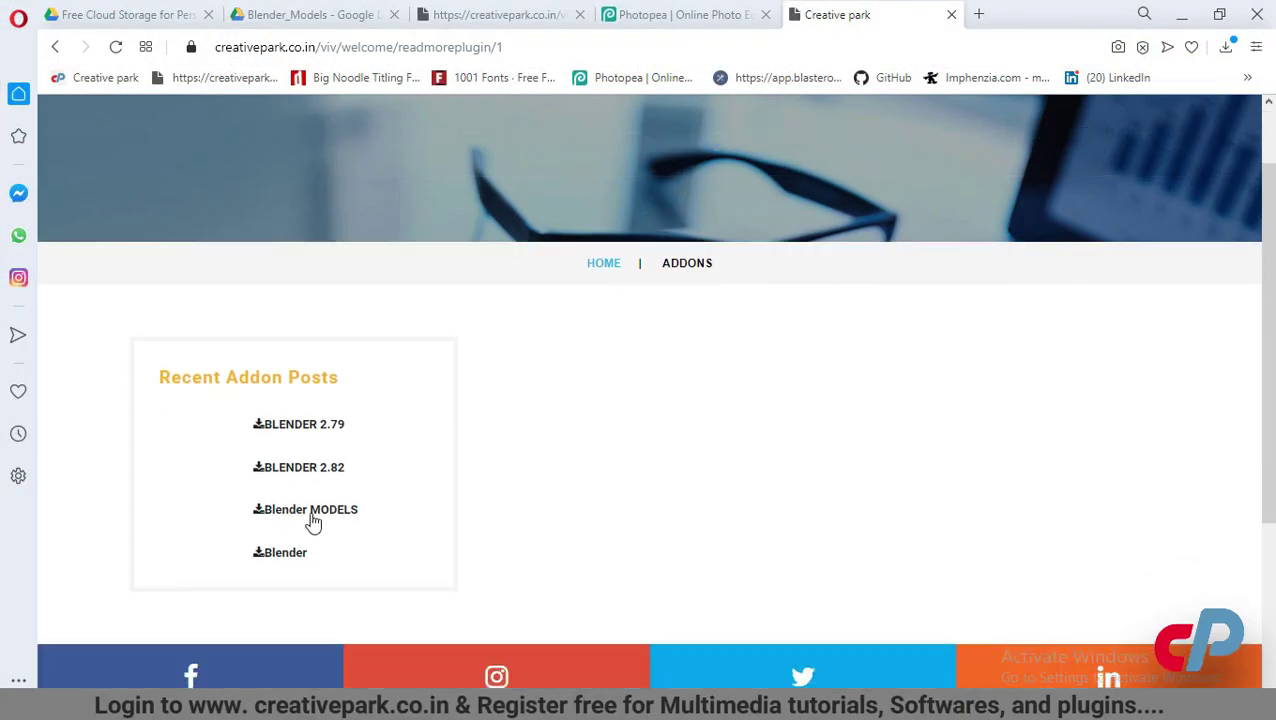
pyautogui.click(316, 512)
pyautogui.scroll(-8, 661, 463)
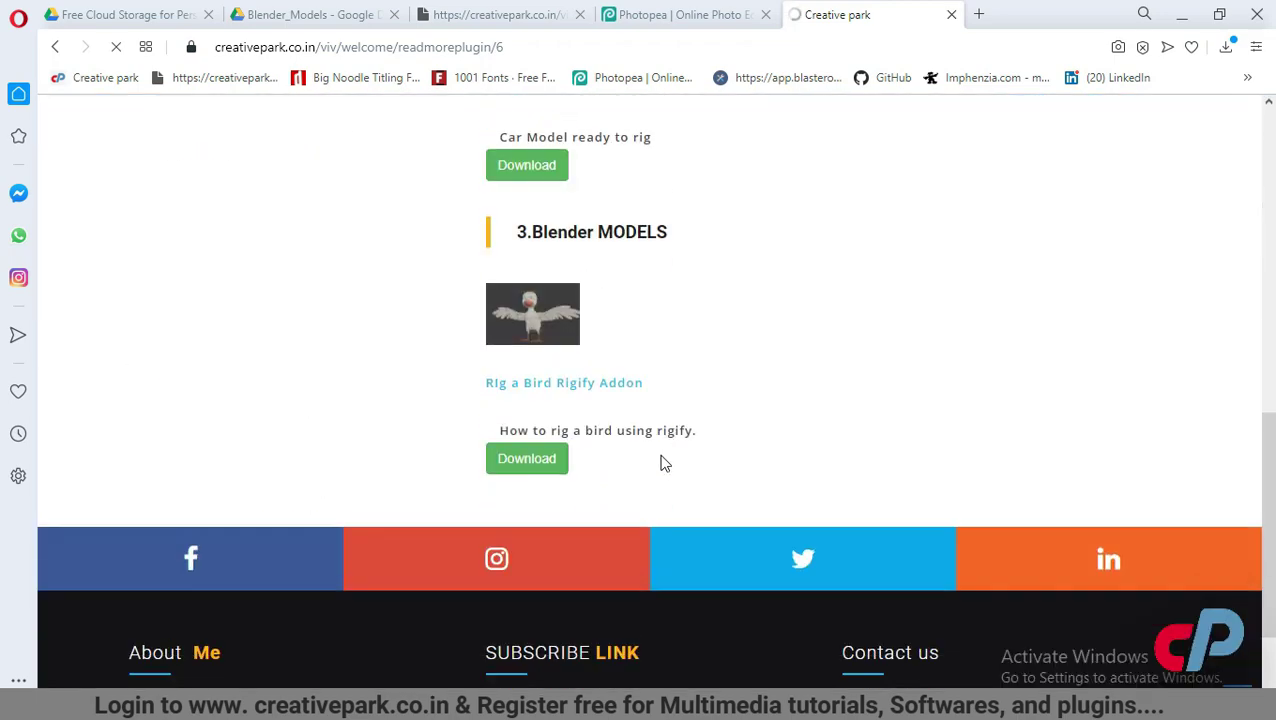
pyautogui.scroll(6, 661, 463)
pyautogui.scroll(-5, 661, 463)
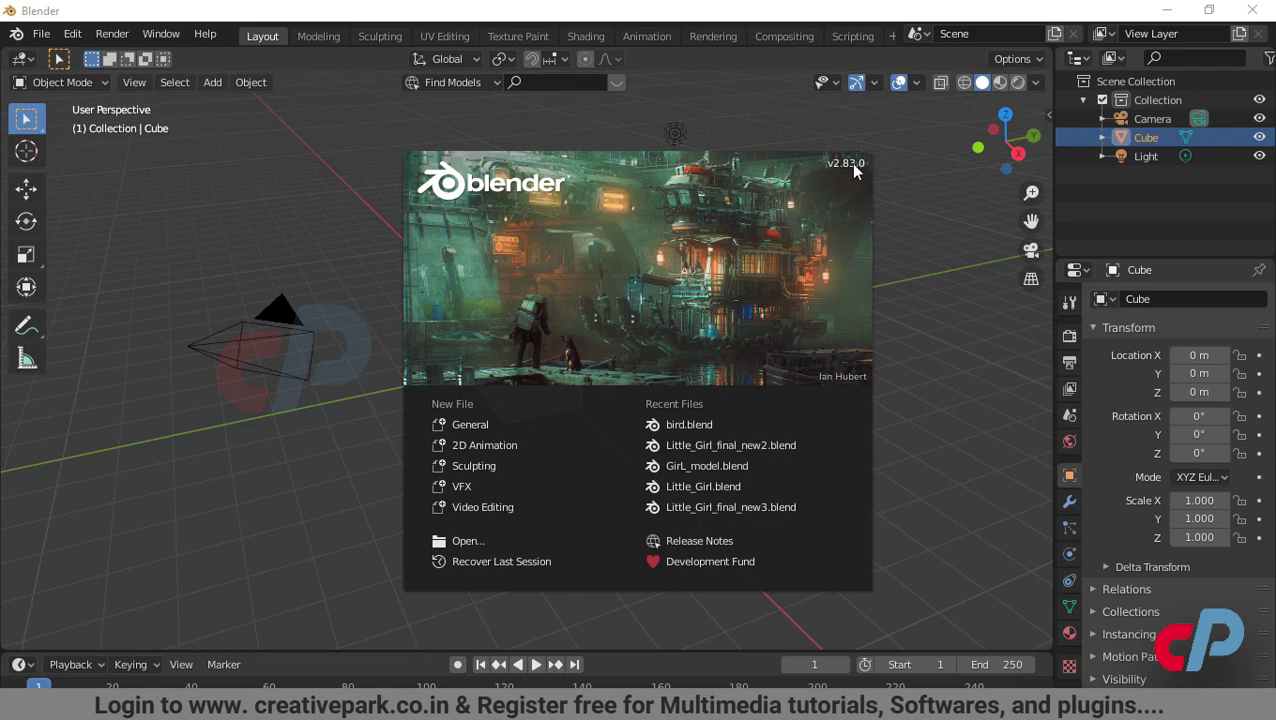
# Switch to Blender, open the recent file bird.blend with a right side view, and display the scene's unit settings
pyautogui.click(697, 425)
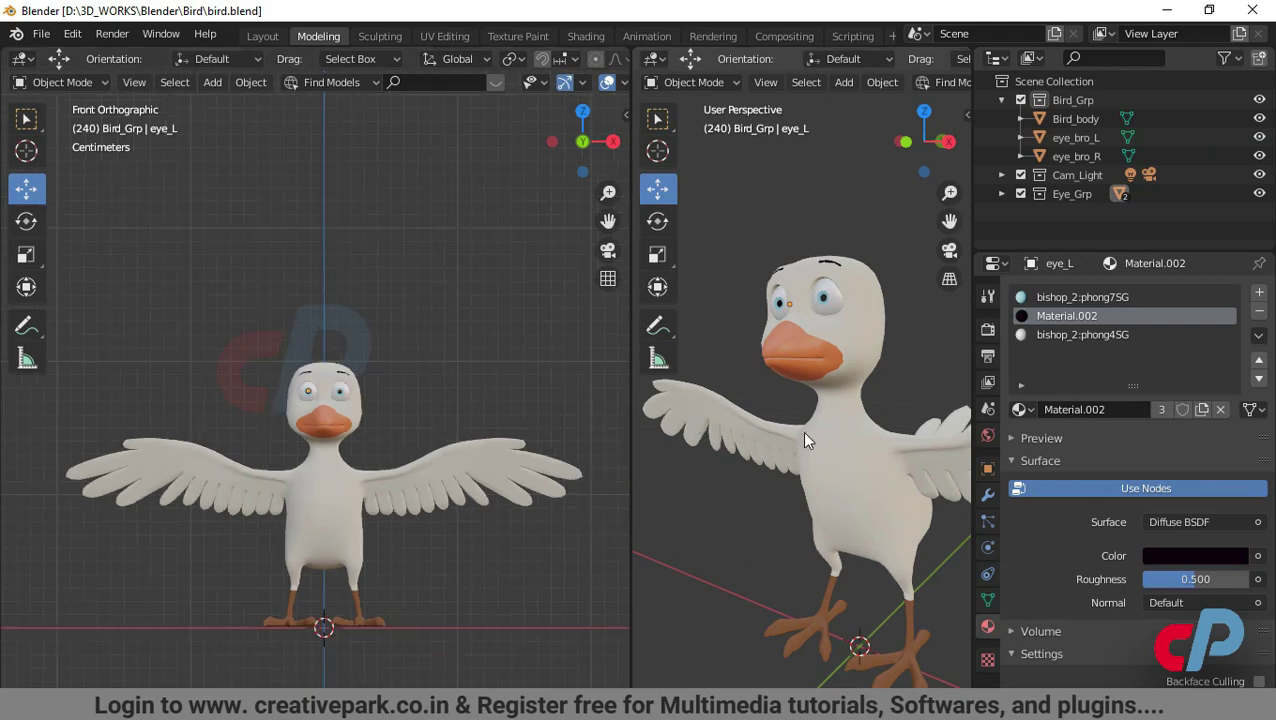
pyautogui.press('KP_6')
pyautogui.press('KP_6')
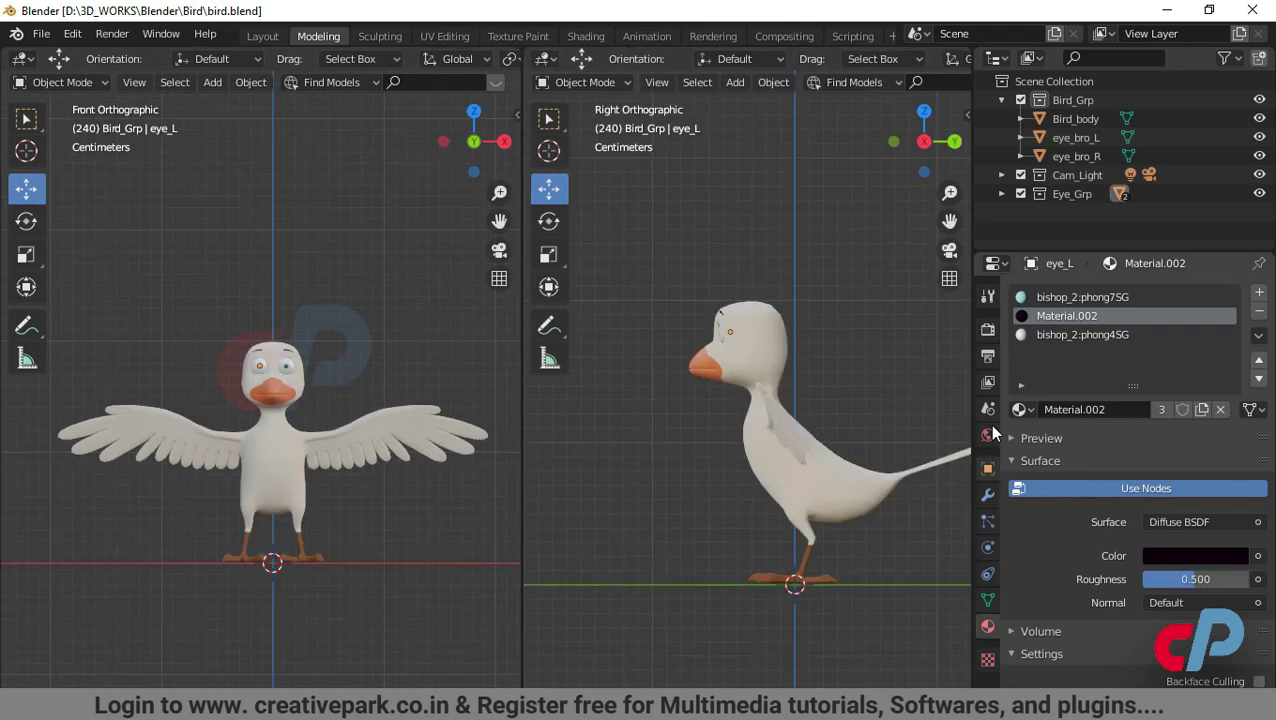
pyautogui.click(986, 411)
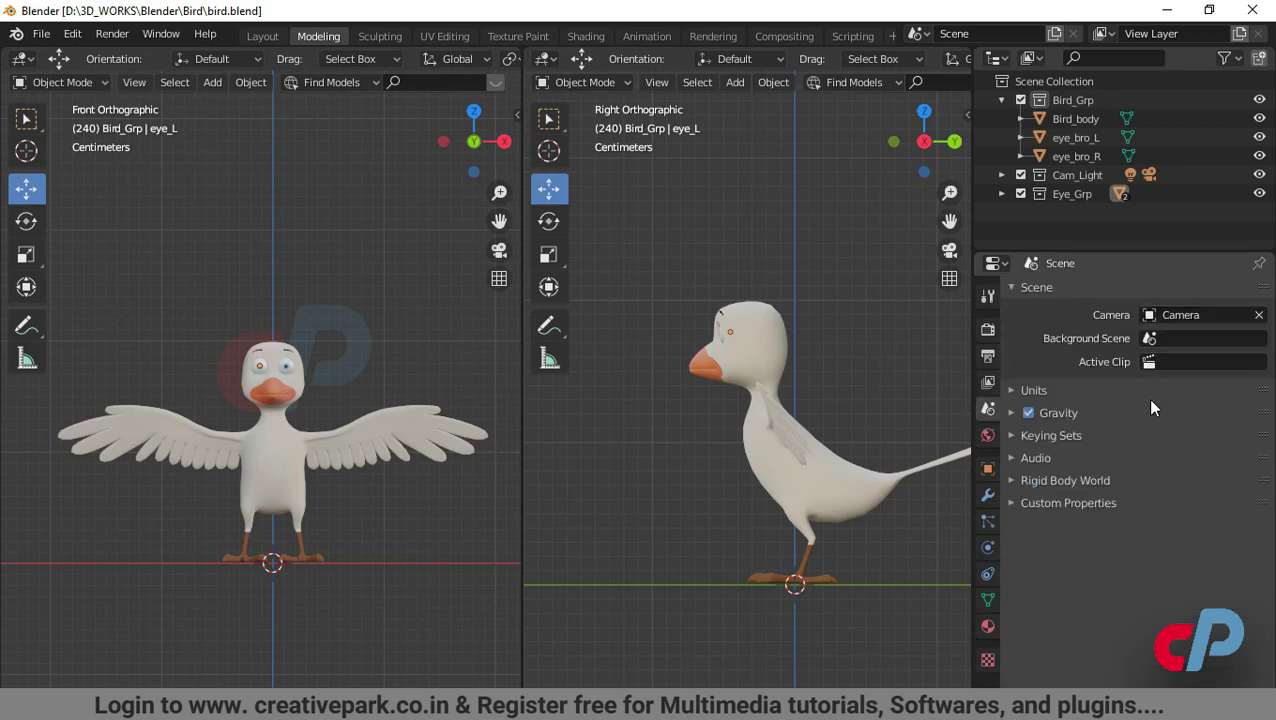
pyautogui.click(1012, 390)
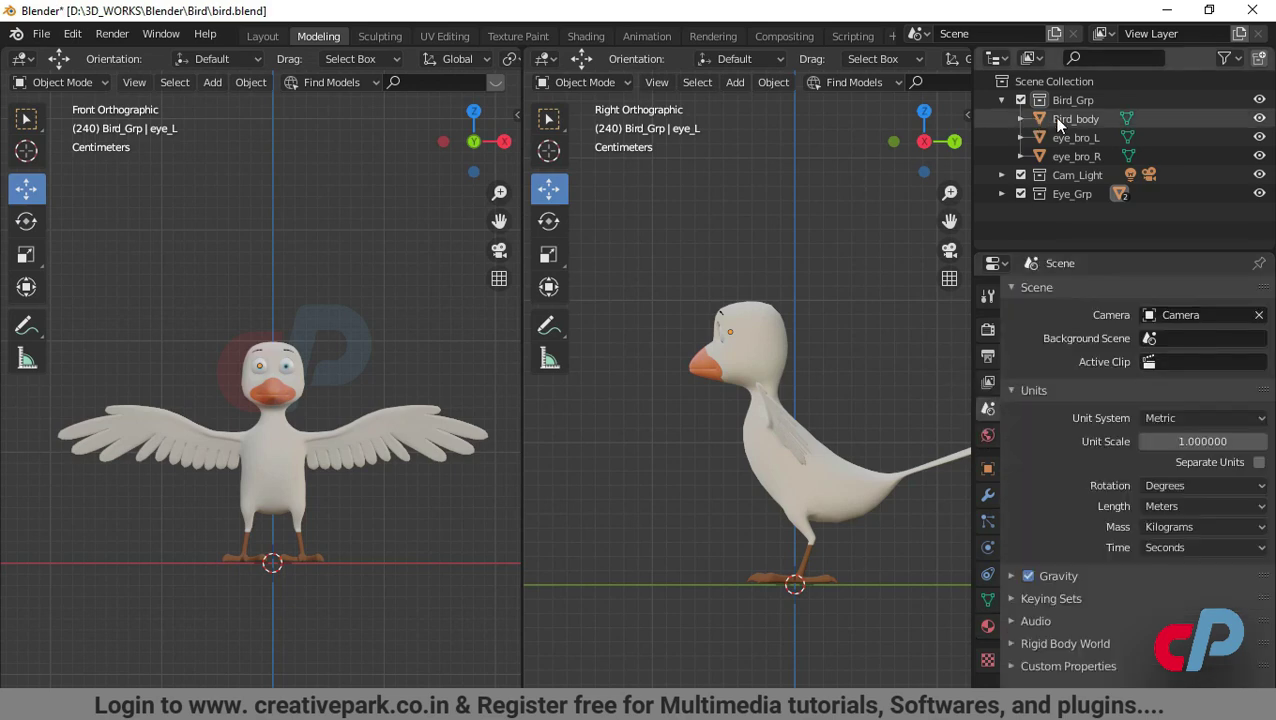
# Inspect the body, eyebrow and eye objects in the Bird_Grp and Eye_Grp collections, leaving both collections collapsed
pyautogui.click(1060, 118)
pyautogui.click(1066, 137)
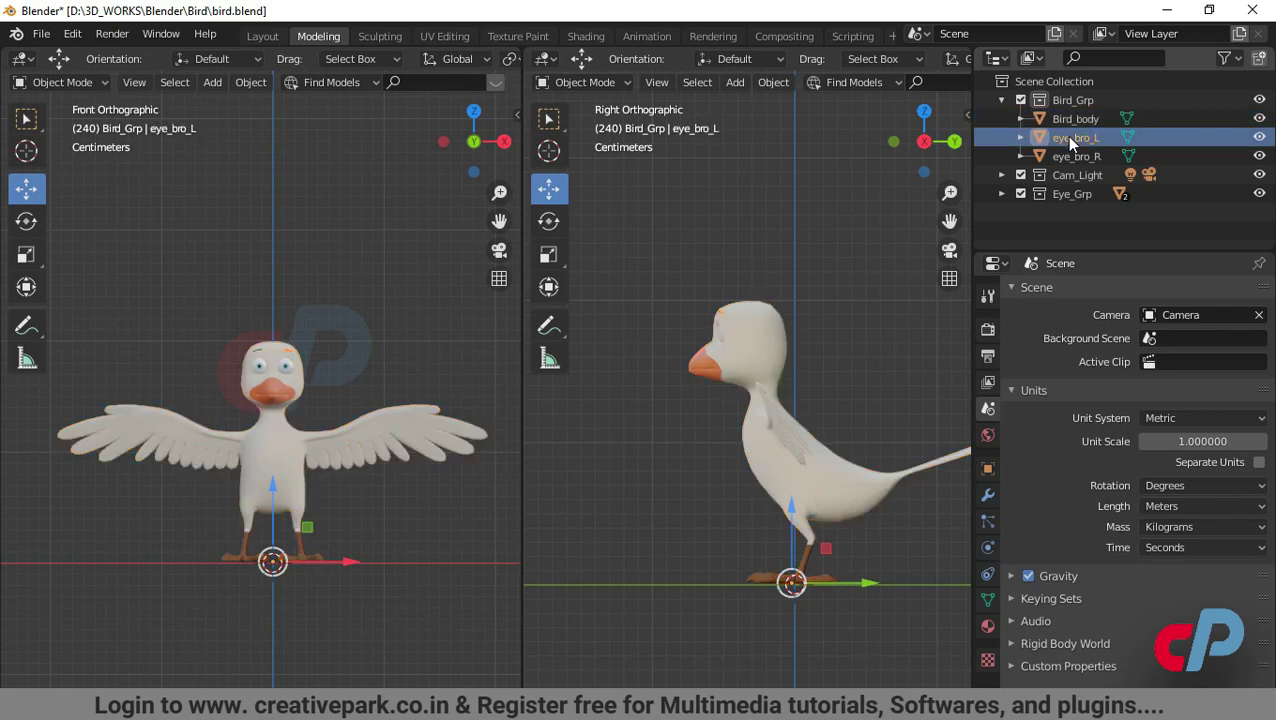
pyautogui.click(1074, 155)
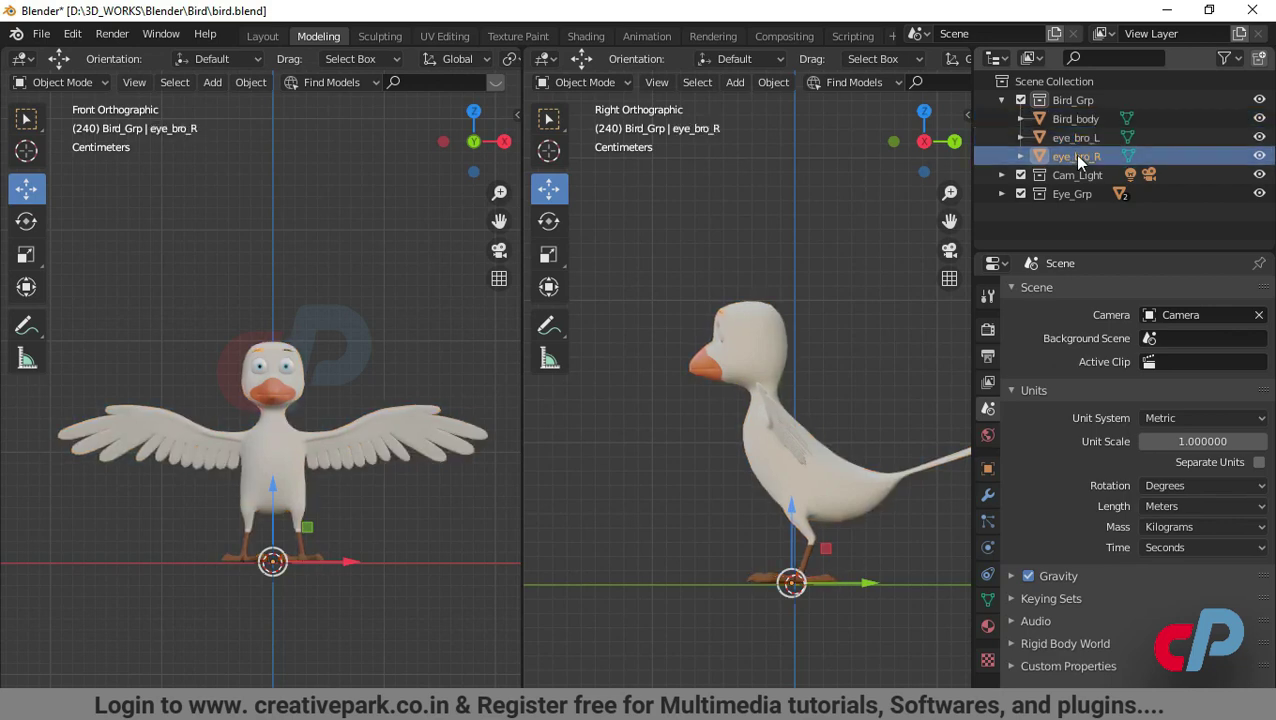
pyautogui.click(1002, 193)
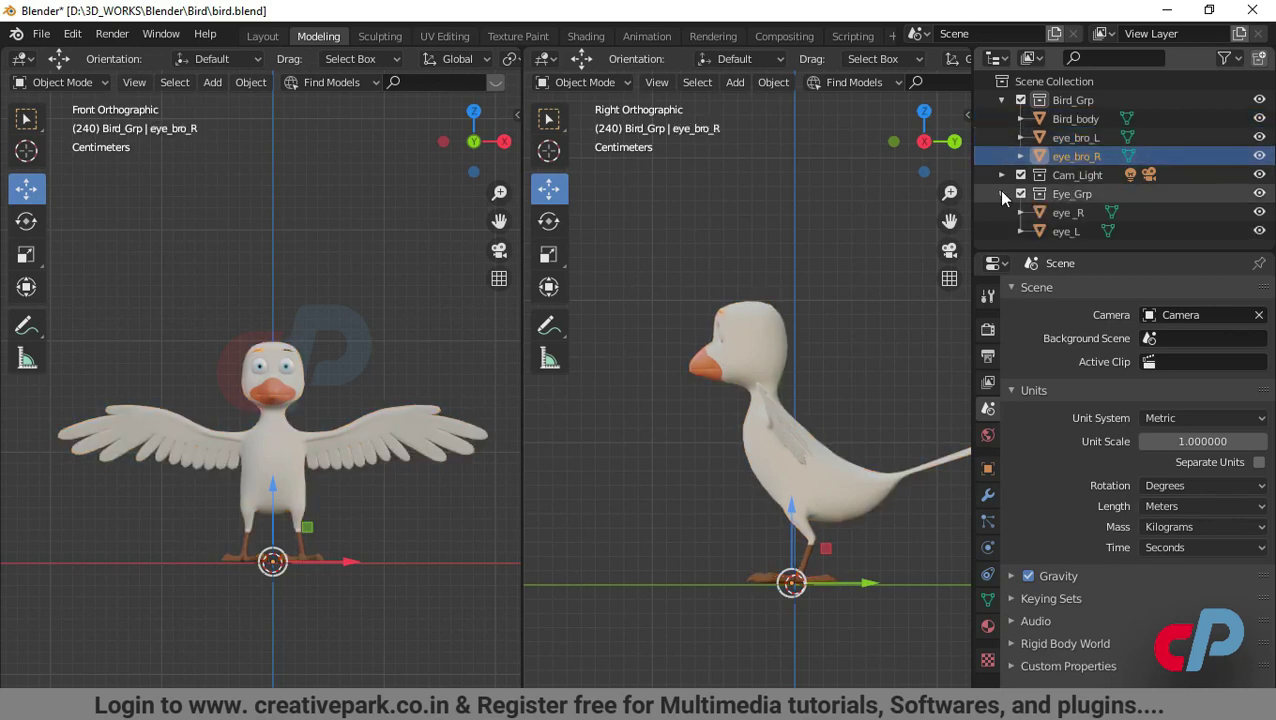
pyautogui.click(1066, 213)
pyautogui.click(1067, 231)
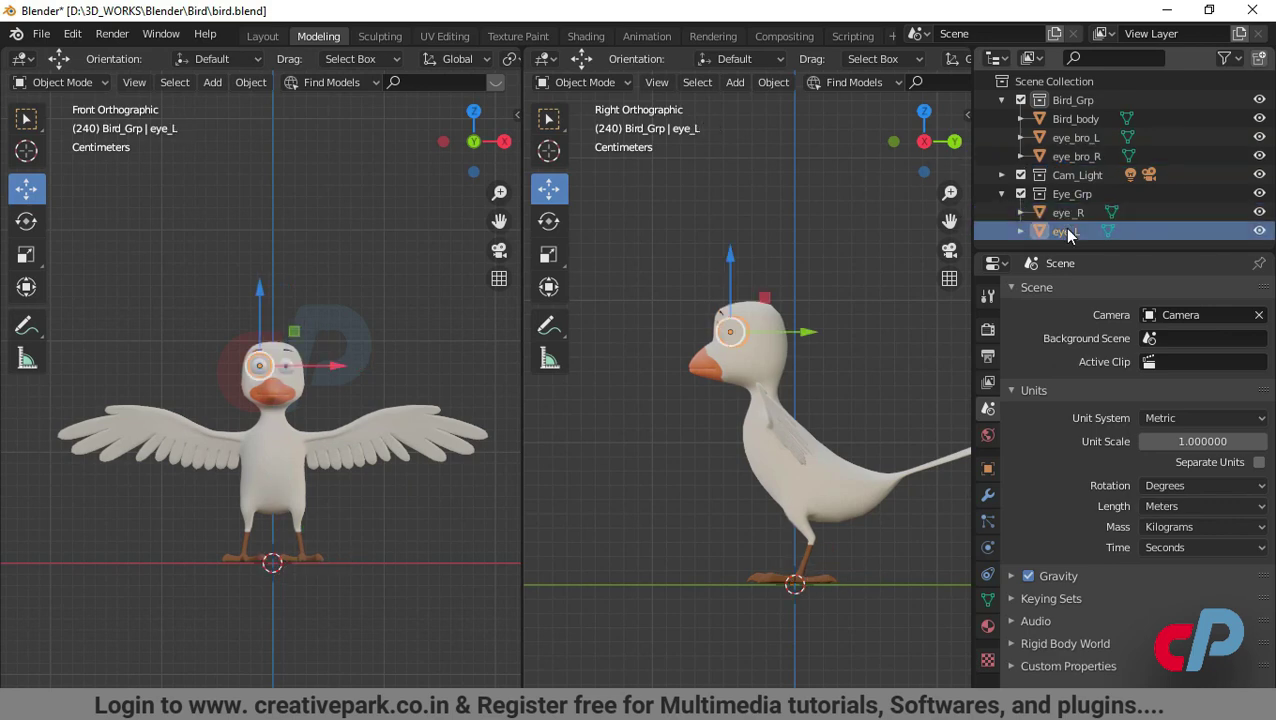
pyautogui.click(1065, 217)
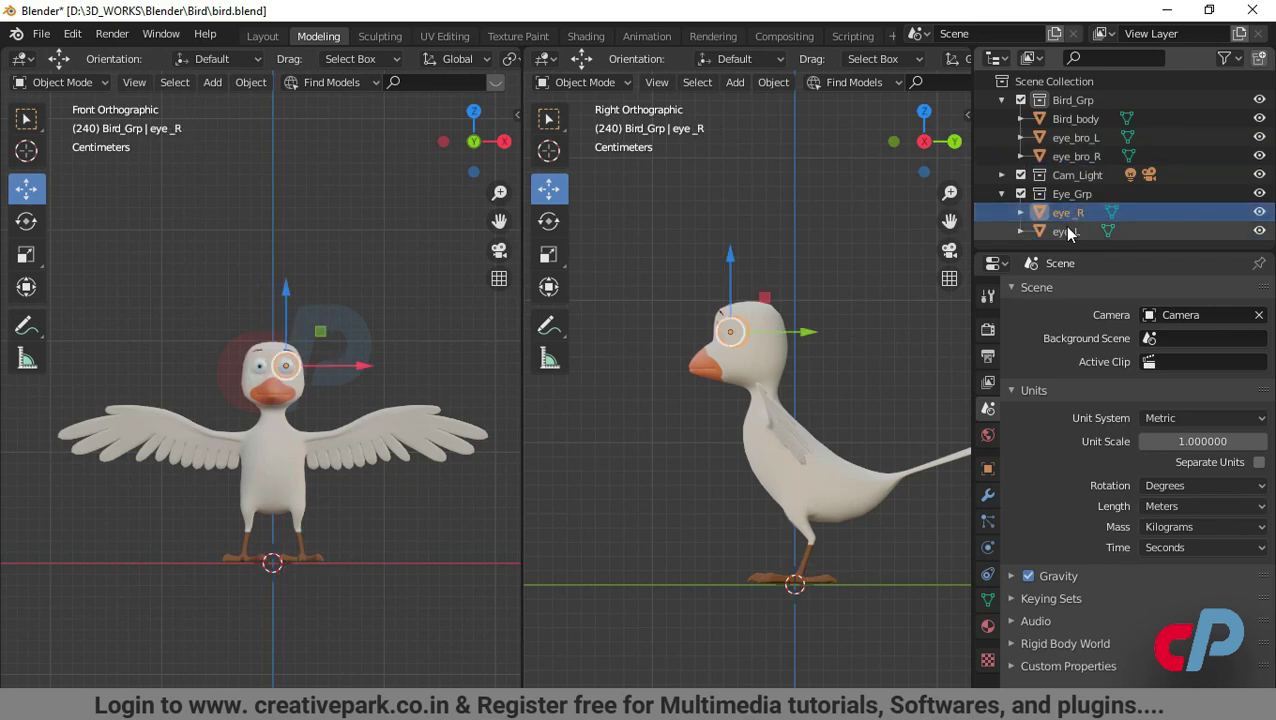
pyautogui.click(1068, 226)
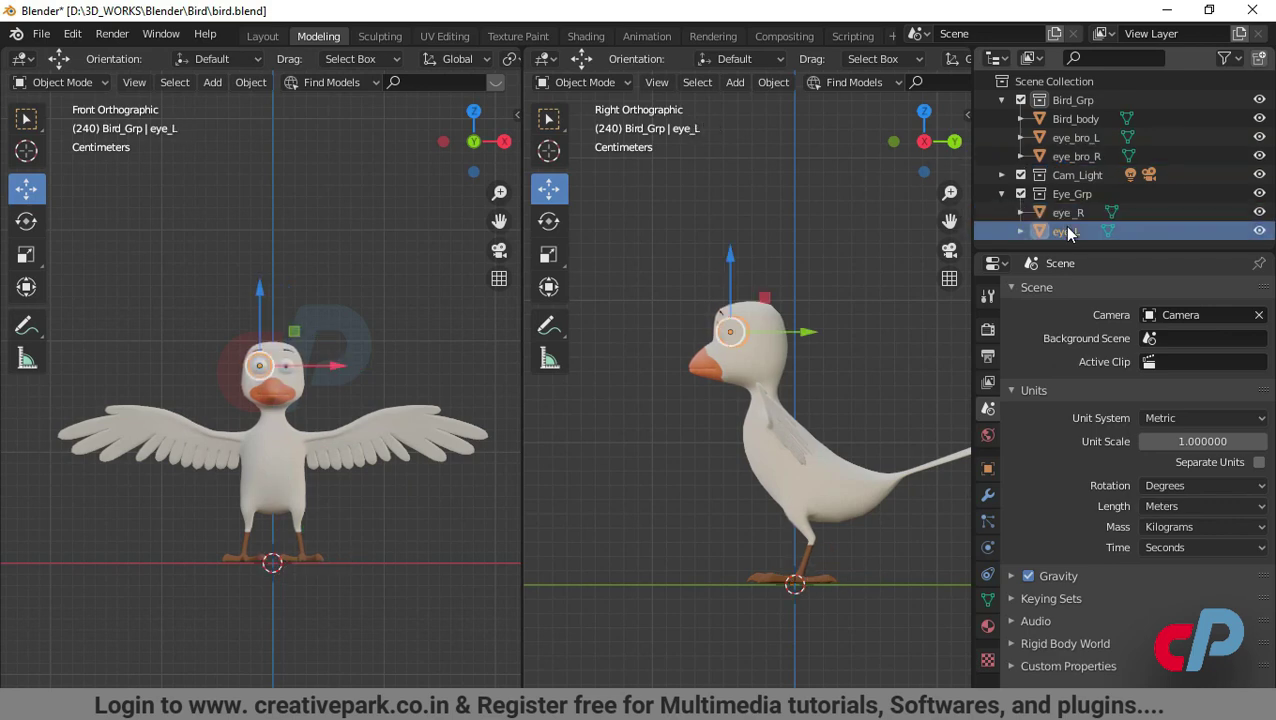
pyautogui.click(996, 100)
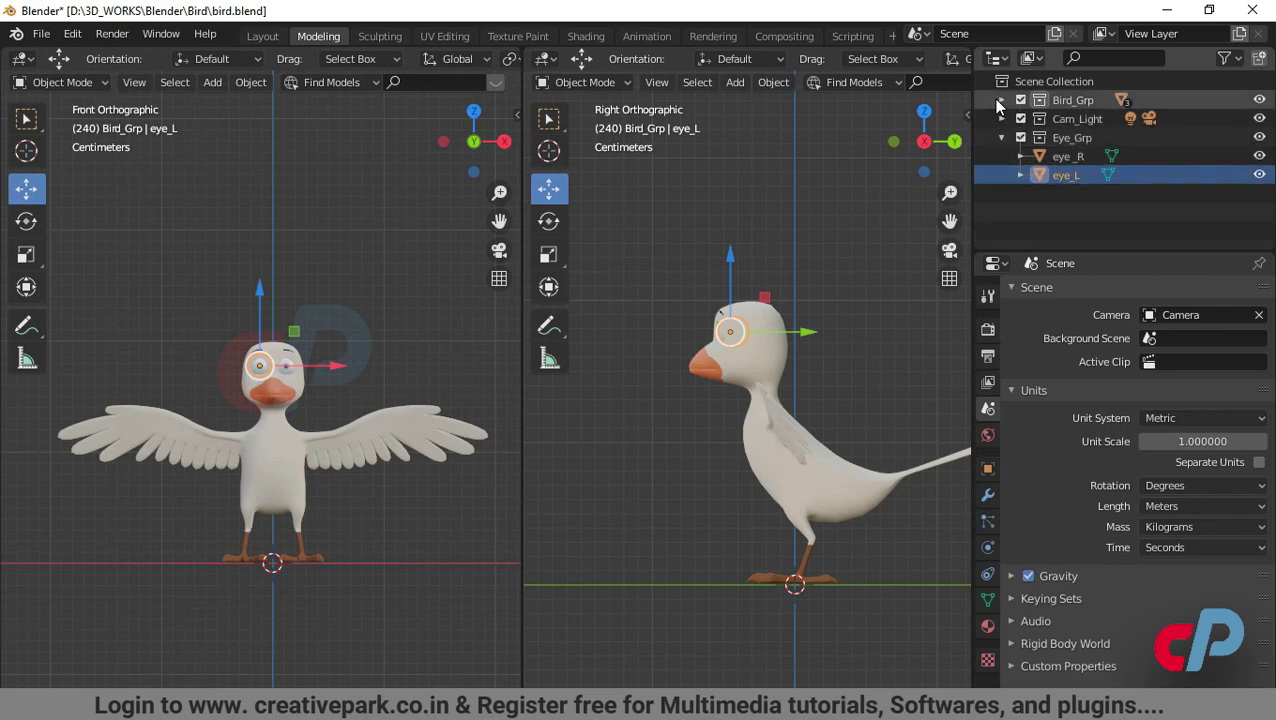
pyautogui.click(1001, 138)
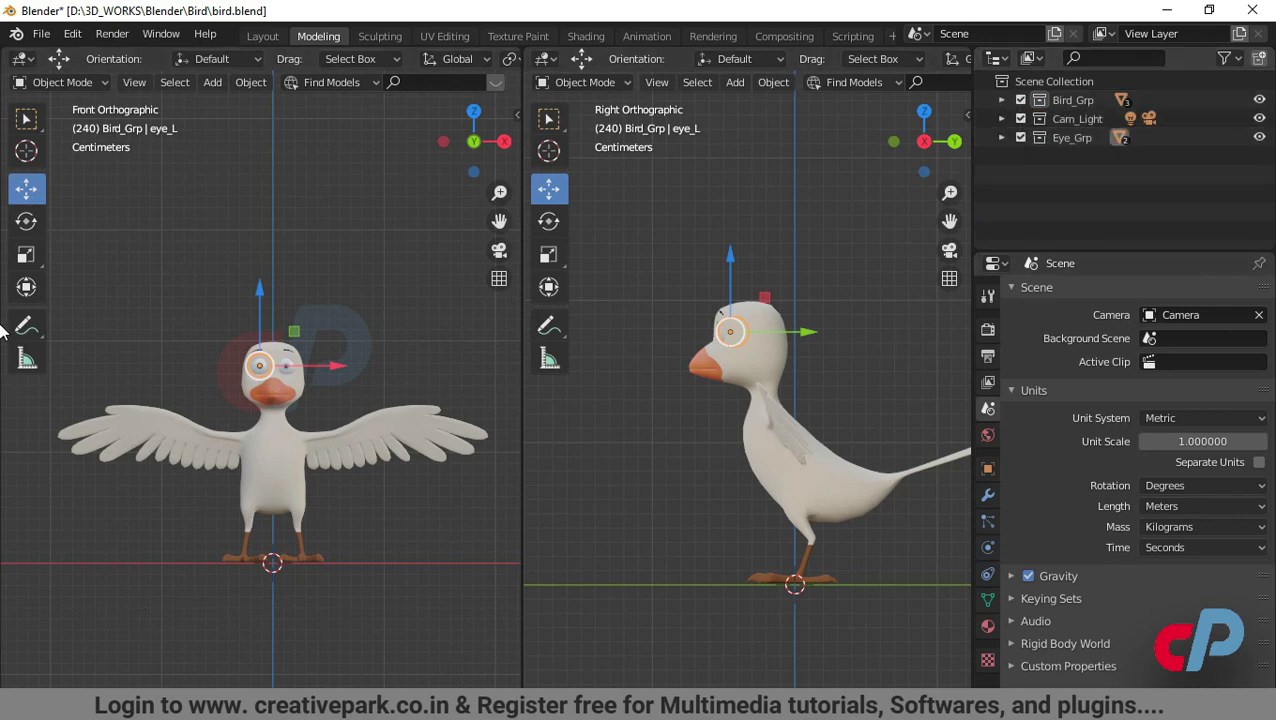
# Search the add-on preferences for "rigi" and check that the Rigging: Rigify add-on is enabled
pyautogui.click(66, 38)
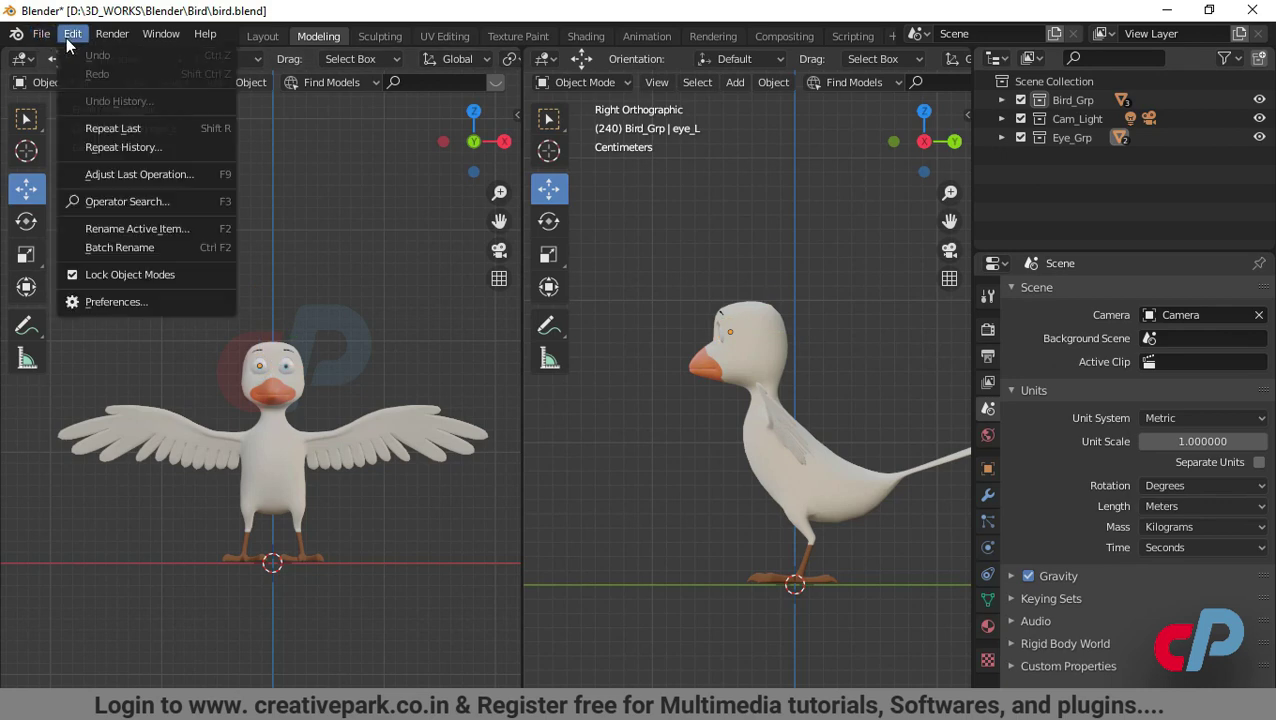
pyautogui.click(143, 294)
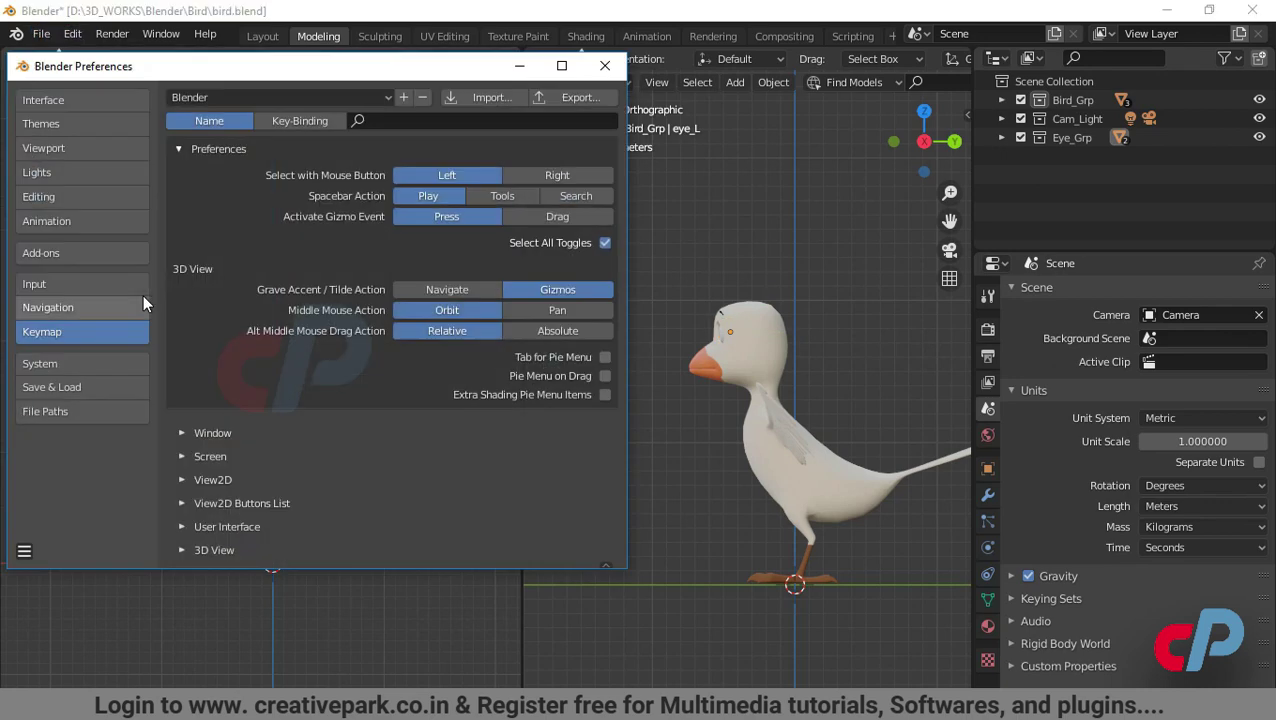
pyautogui.click(80, 252)
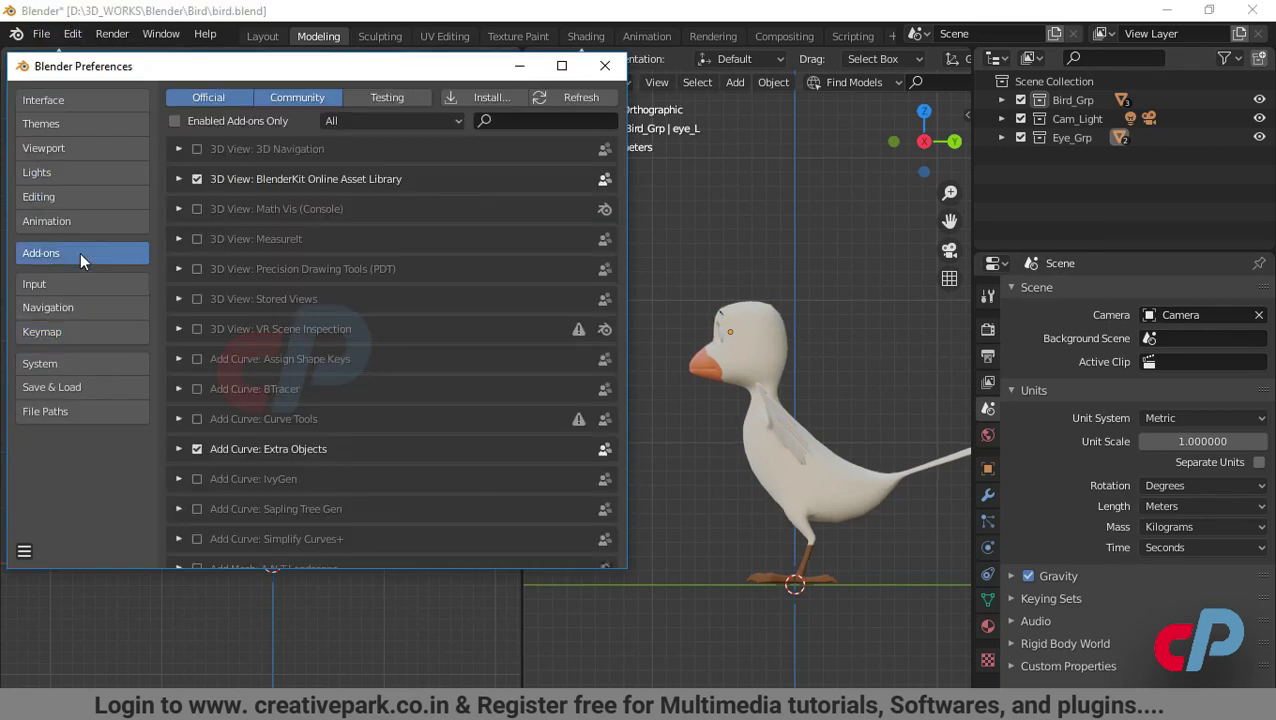
pyautogui.write('rigi')
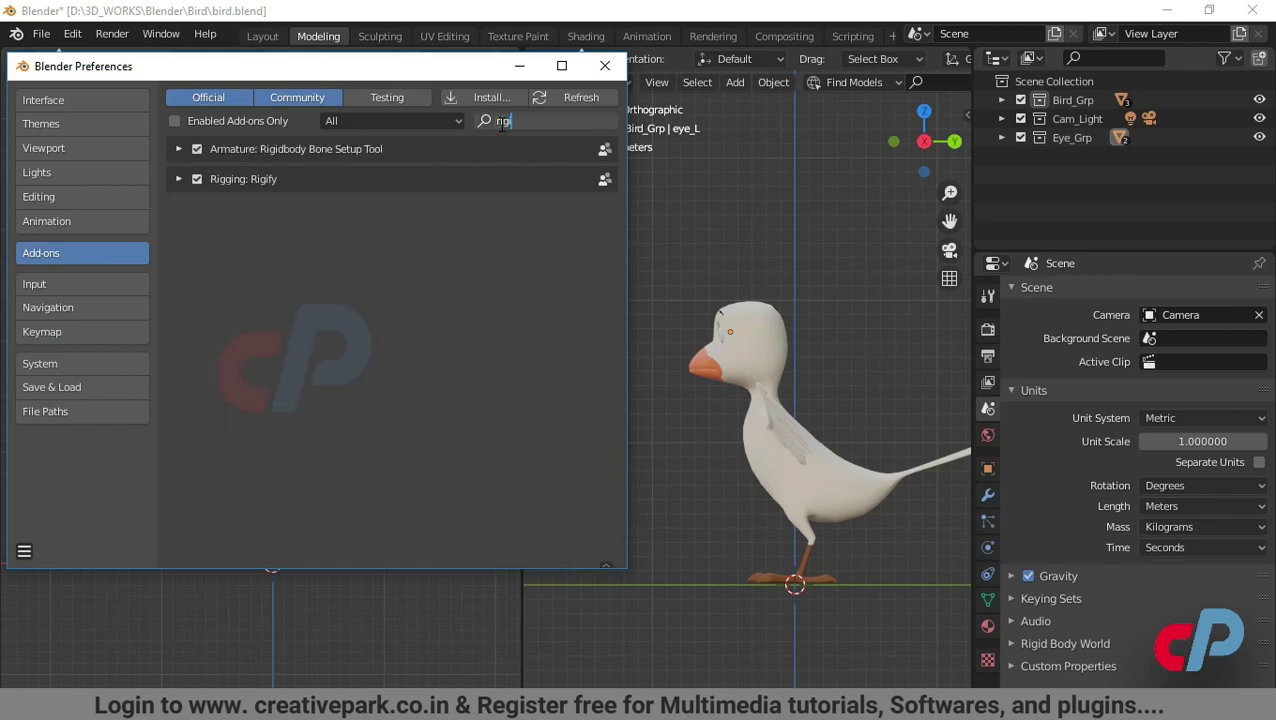
pyautogui.click(178, 179)
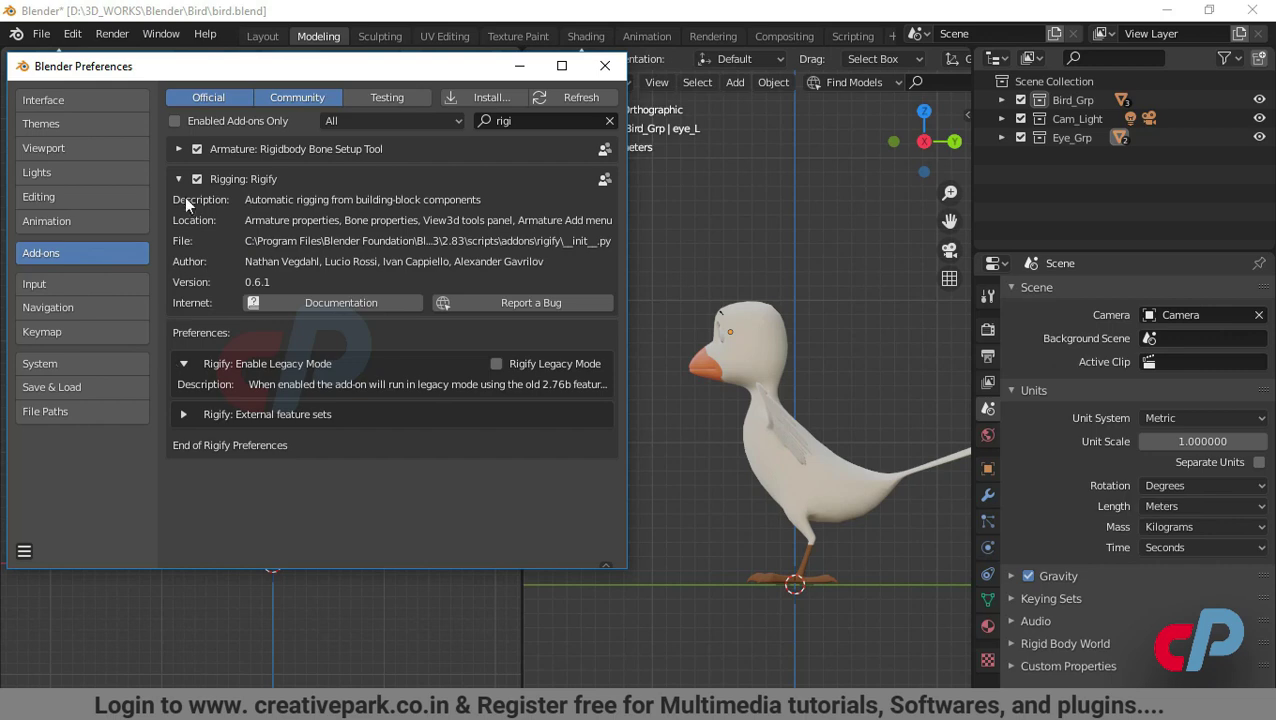
pyautogui.click(179, 179)
pyautogui.click(589, 71)
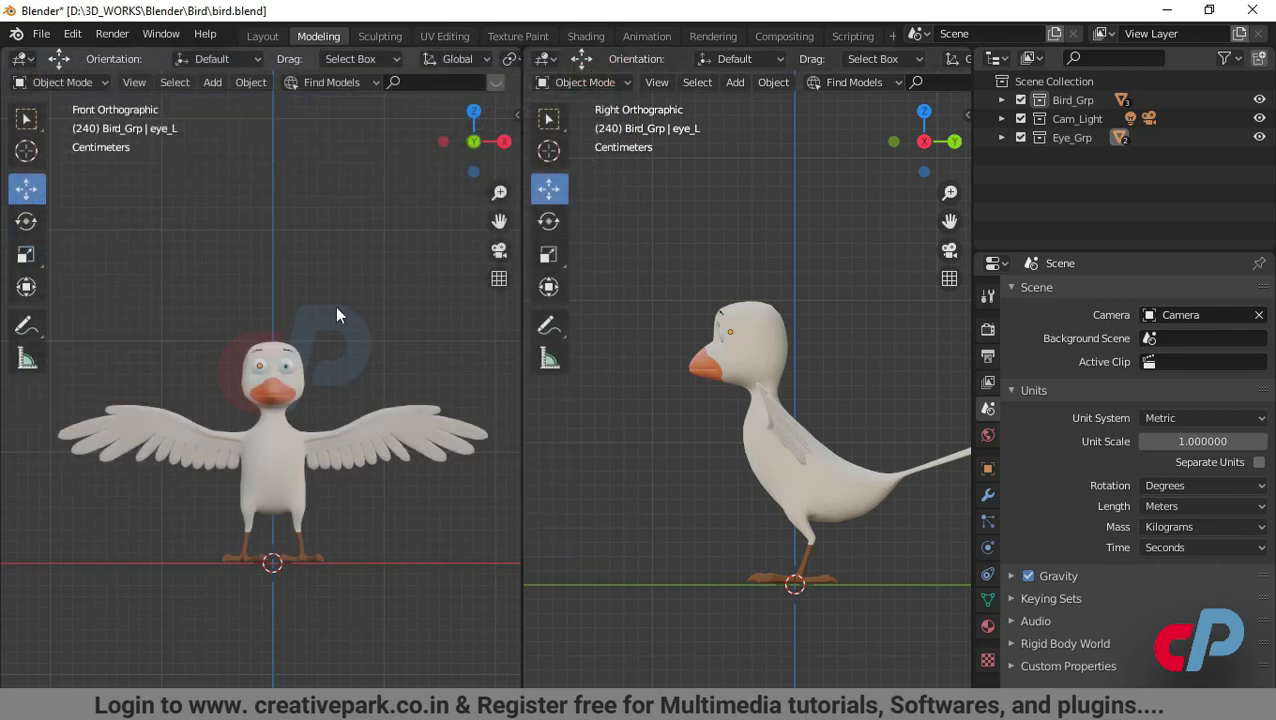
# Add a Bird (Meta-Rig) armature to the scene
pyautogui.hotkey('shift', 'a')
pyautogui.moveTo(280, 322)
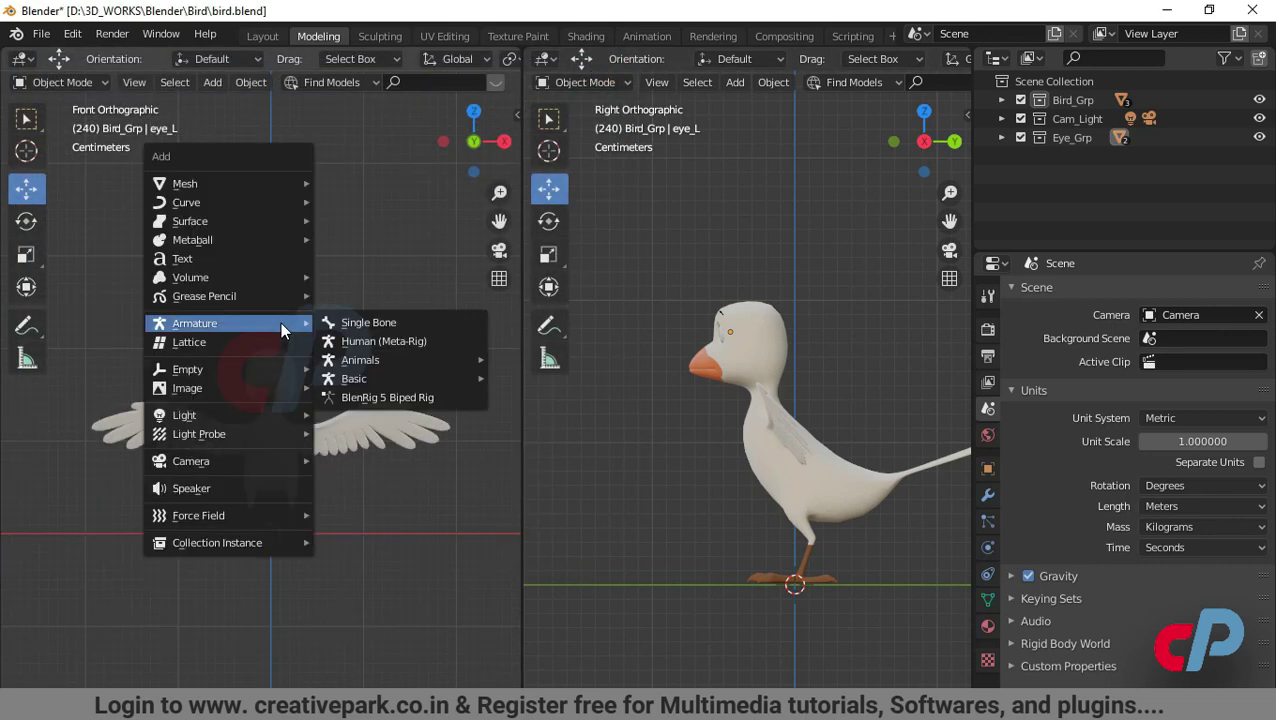
pyautogui.moveTo(373, 362)
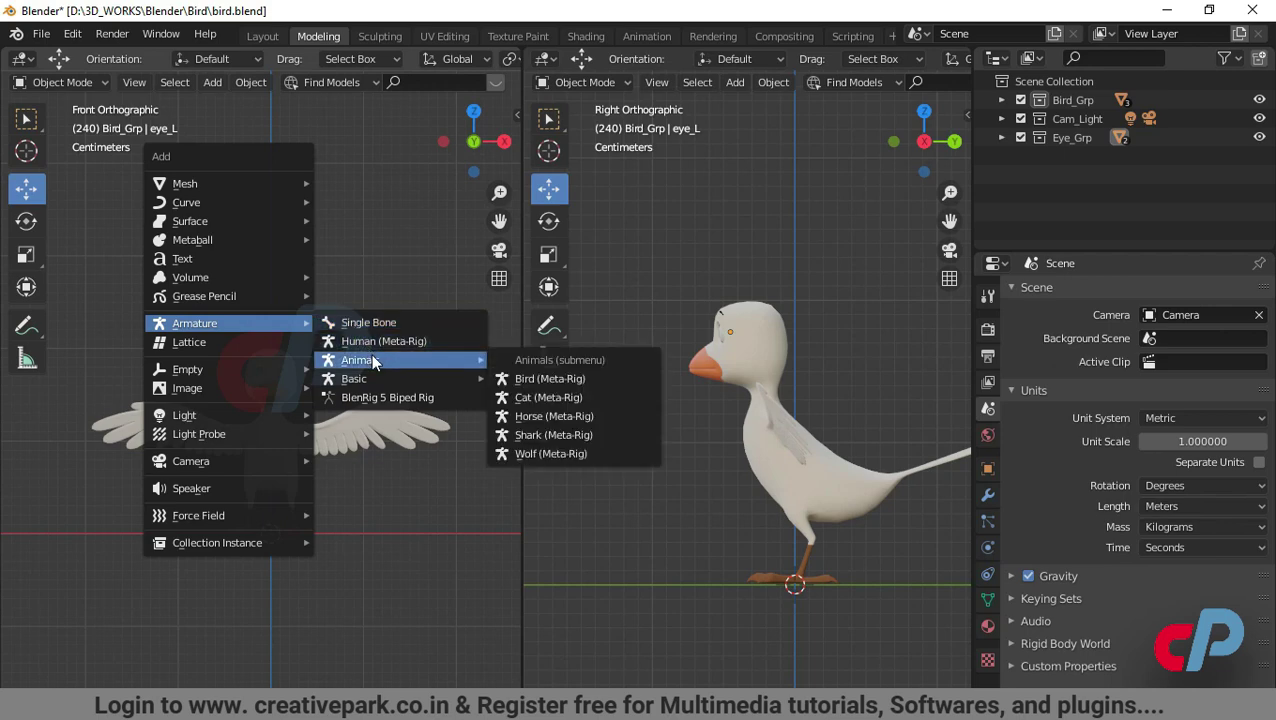
pyautogui.click(527, 384)
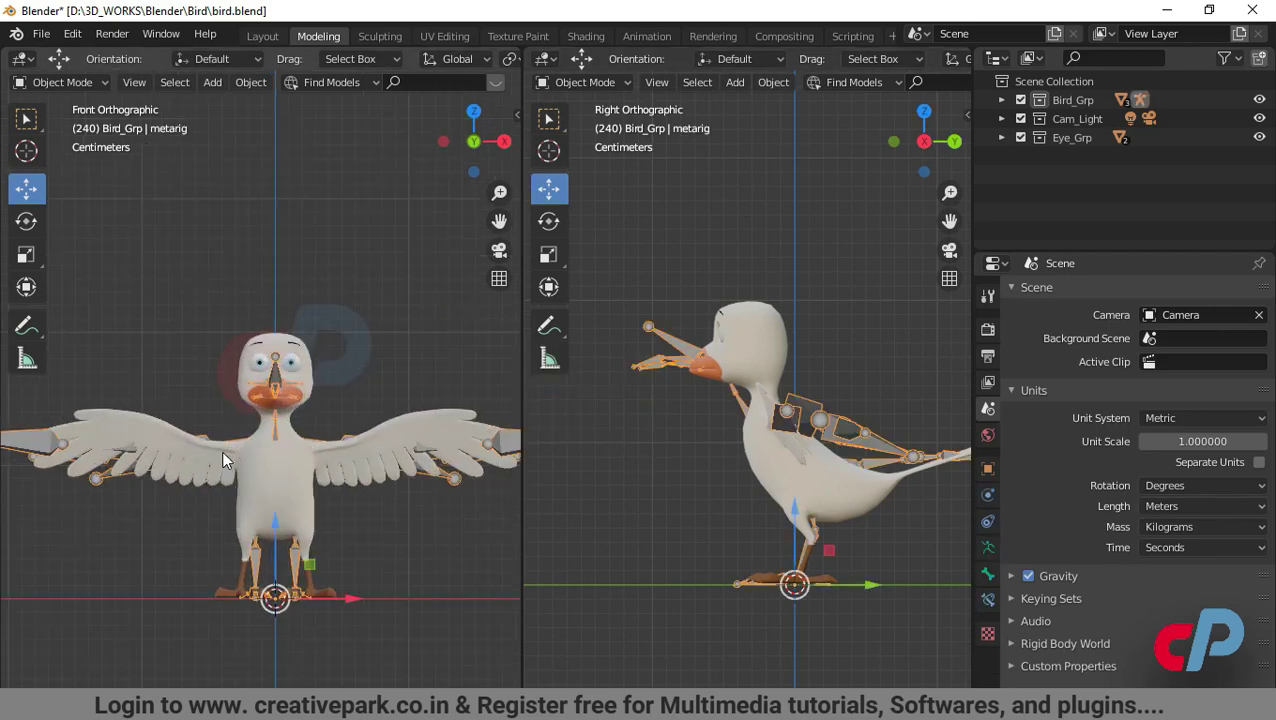
# Set the metarig to display in front of the bird mesh
pyautogui.click(988, 548)
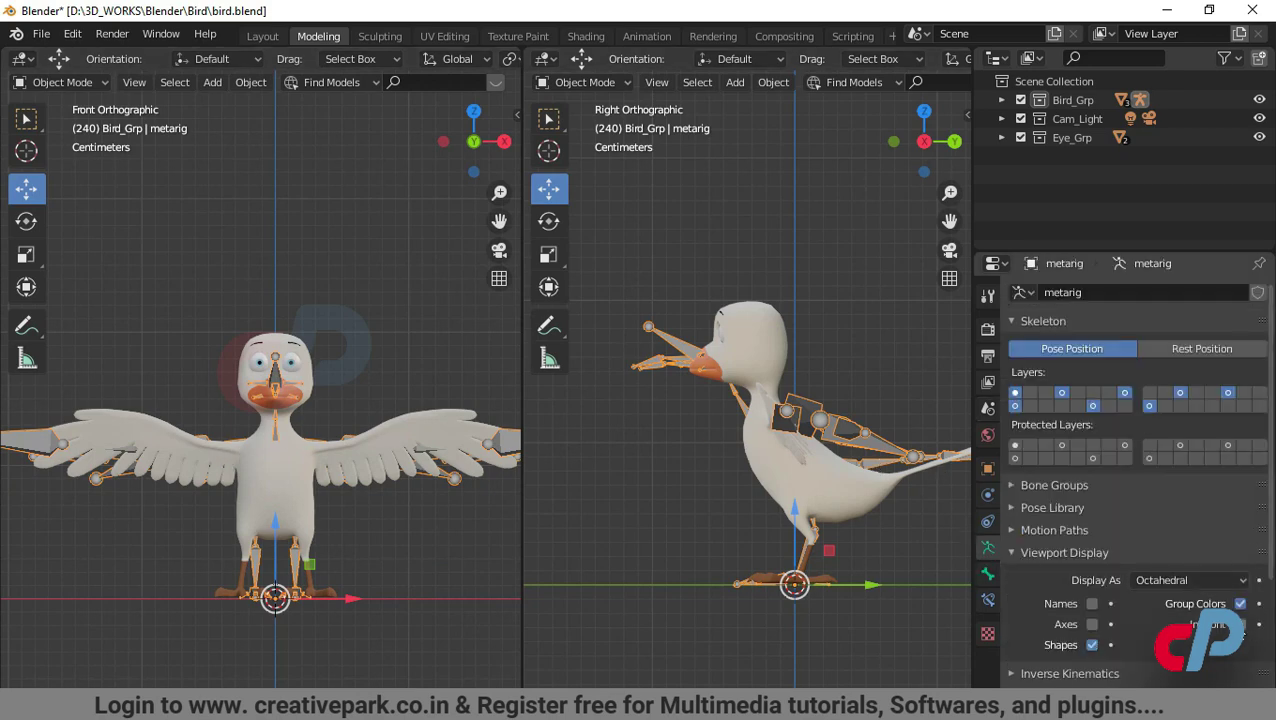
pyautogui.click(1240, 624)
pyautogui.scroll(-1, 345, 478)
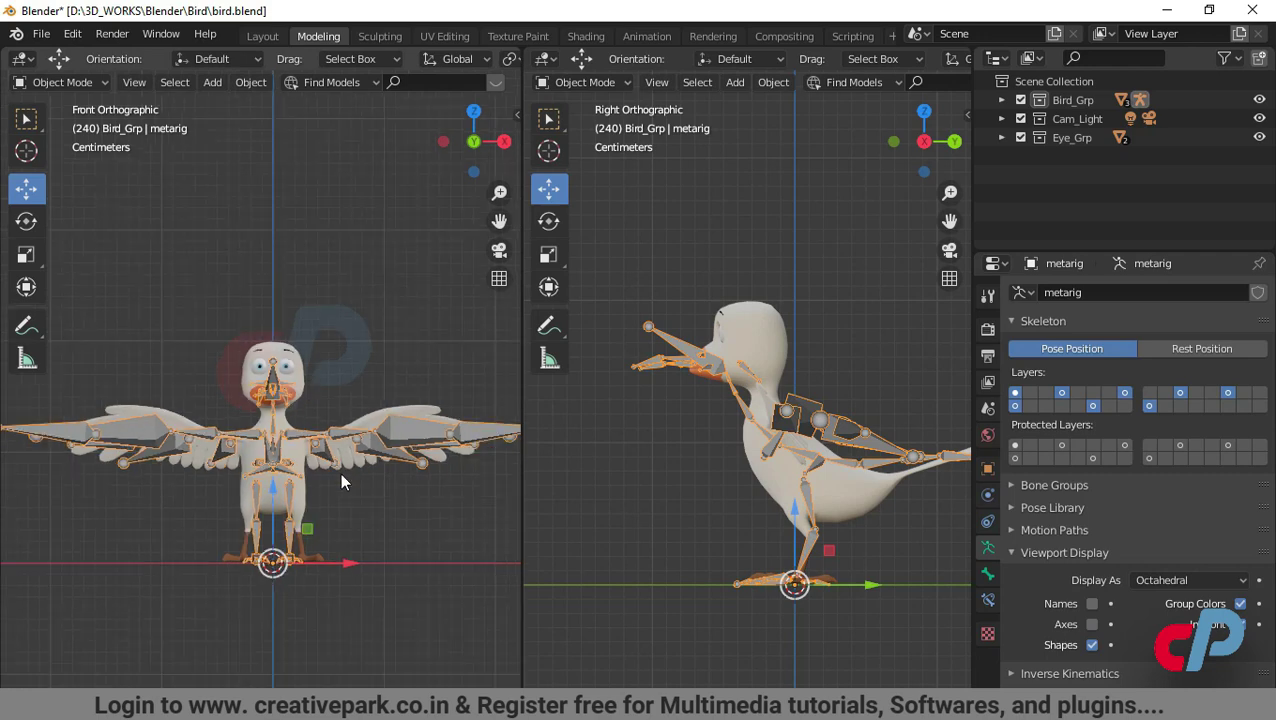
# Turn on the wireframe overlay in both viewports to show the bird's mesh topology behind the metarig
pyautogui.hotkey('ctrl', 'space')
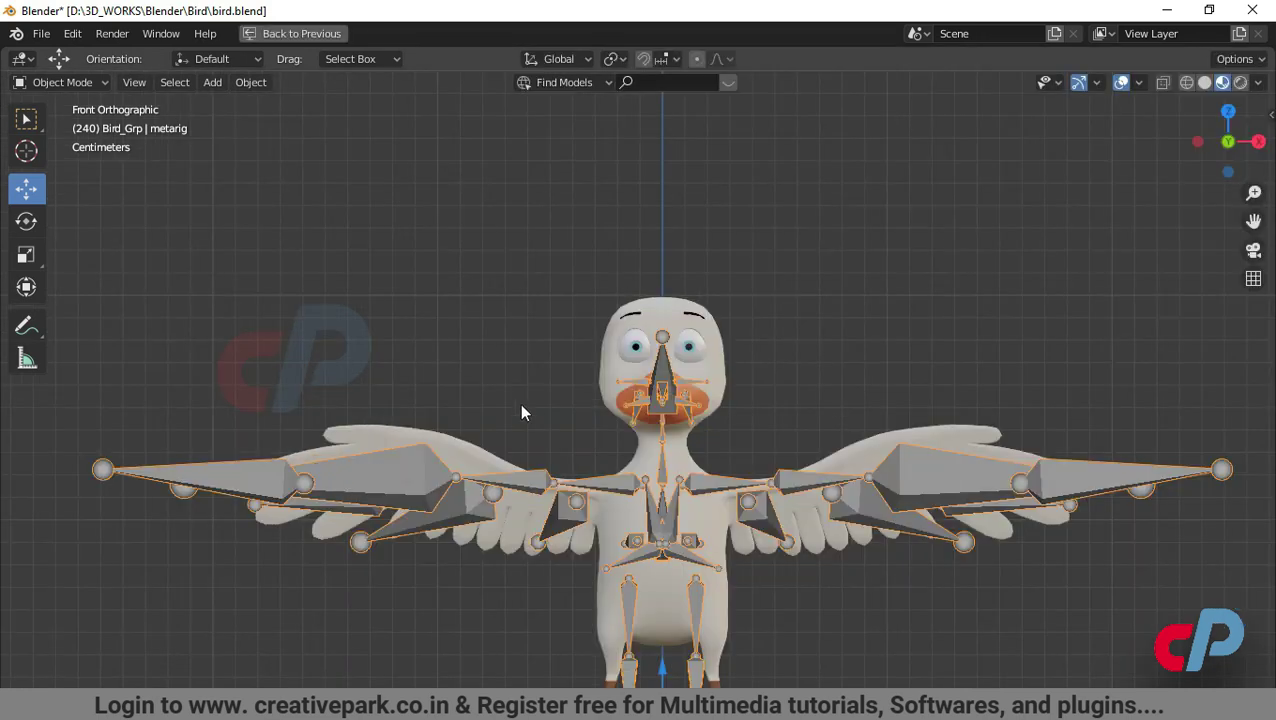
pyautogui.scroll(-2, 532, 400)
pyautogui.moveTo(717, 403); pyautogui.dragTo(746, 410, button='middle')
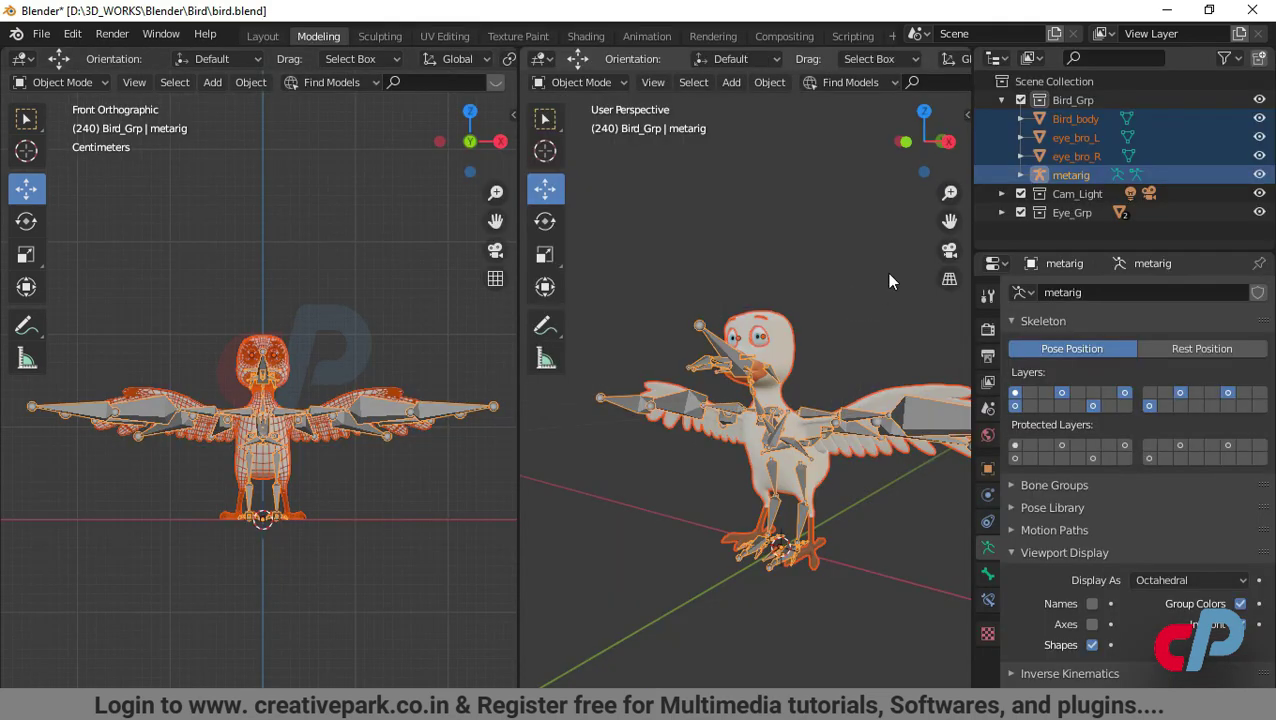
pyautogui.hotkey('ctrl', 'space')
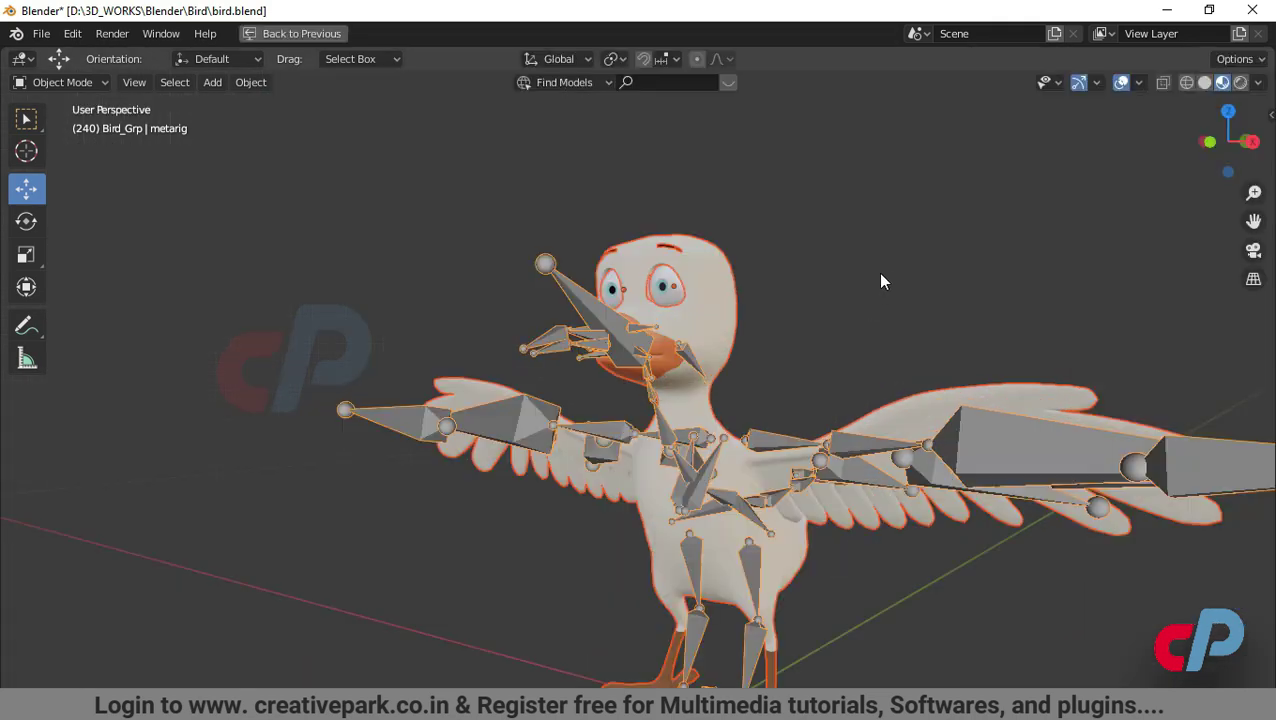
pyautogui.click(1139, 84)
pyautogui.click(1020, 416)
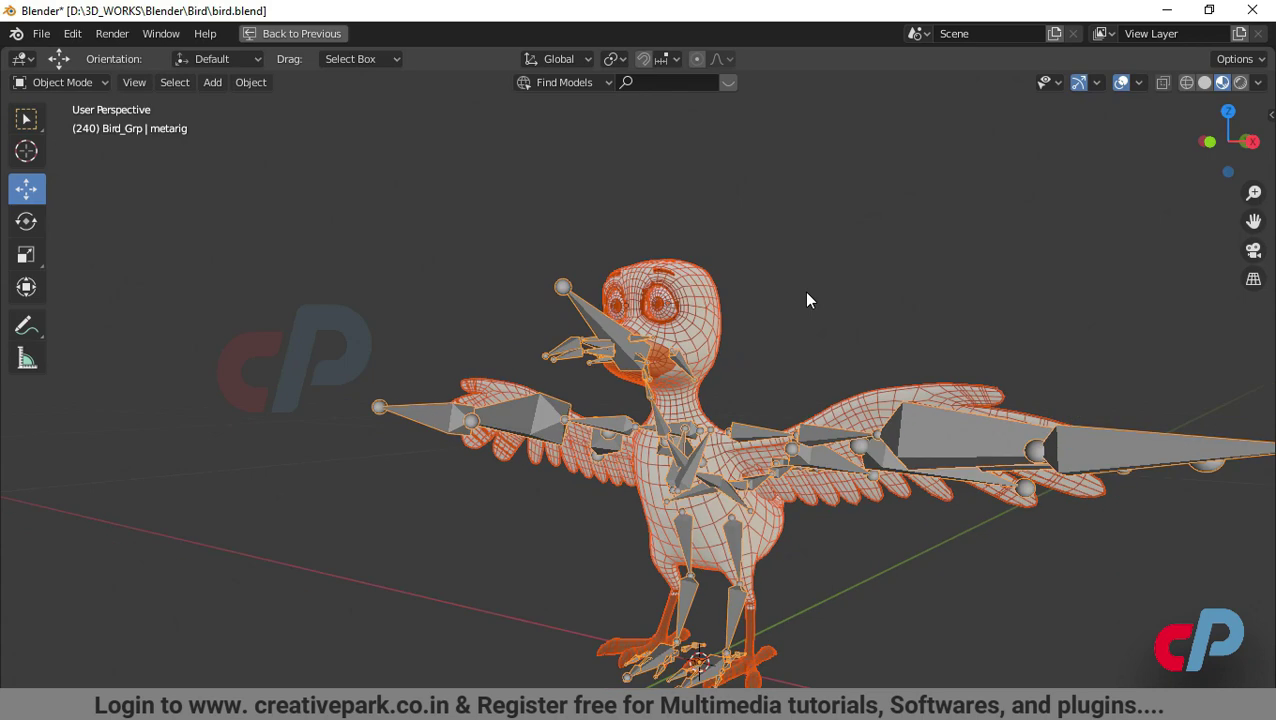
pyautogui.hotkey('ctrl', 'space')
# Put the metarig in Edit Mode with front and right views, and enable X-Axis Mirror for its bones
pyautogui.press('KP_3')
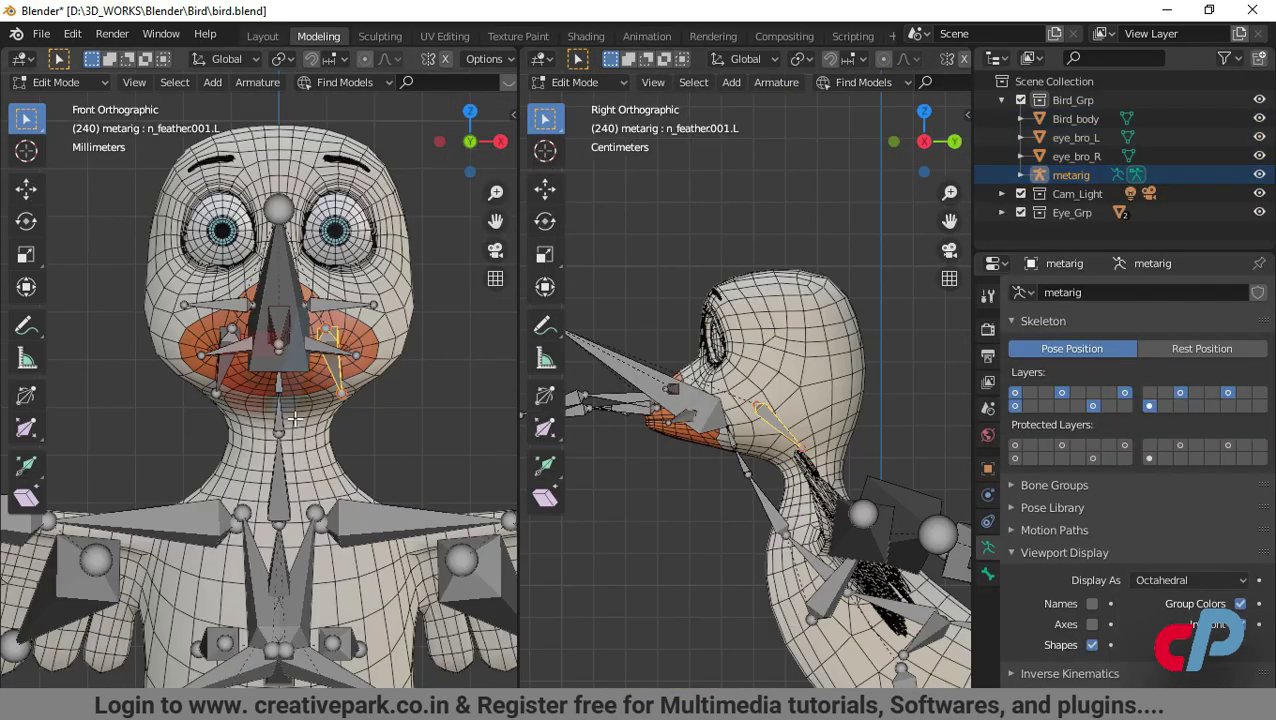
pyautogui.press('n')
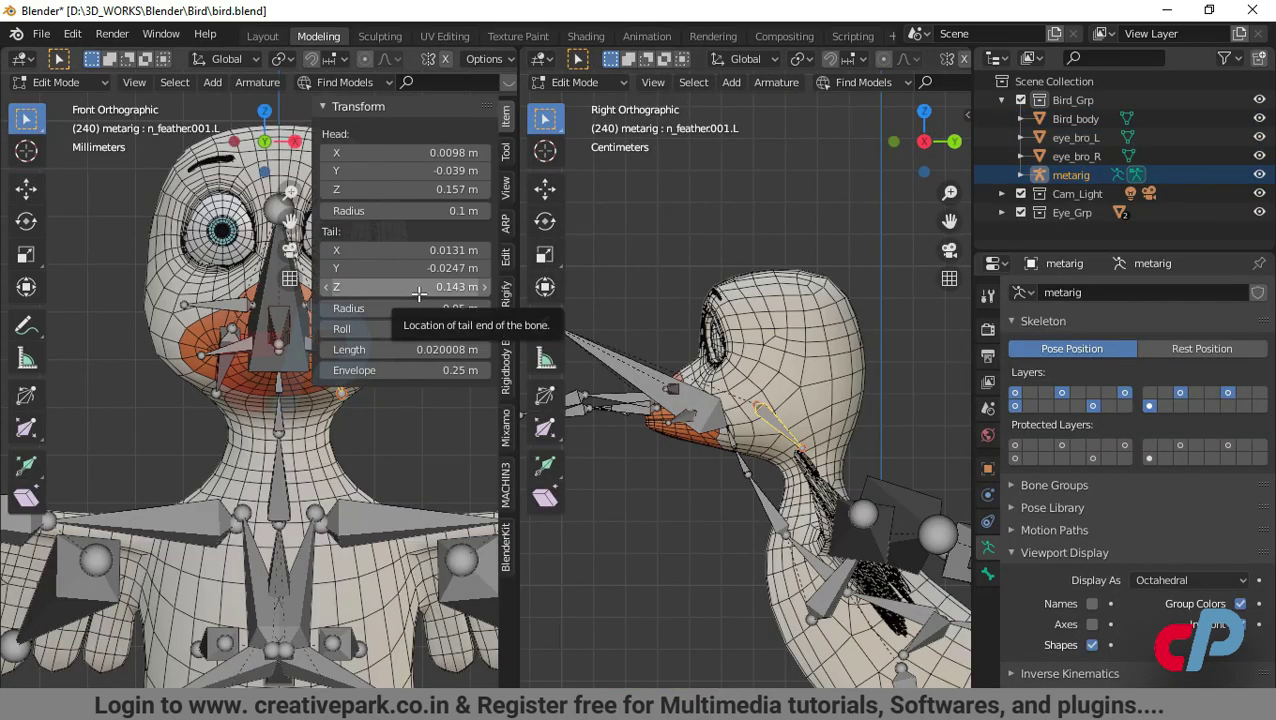
pyautogui.click(506, 152)
pyautogui.click(328, 218)
pyautogui.click(475, 368)
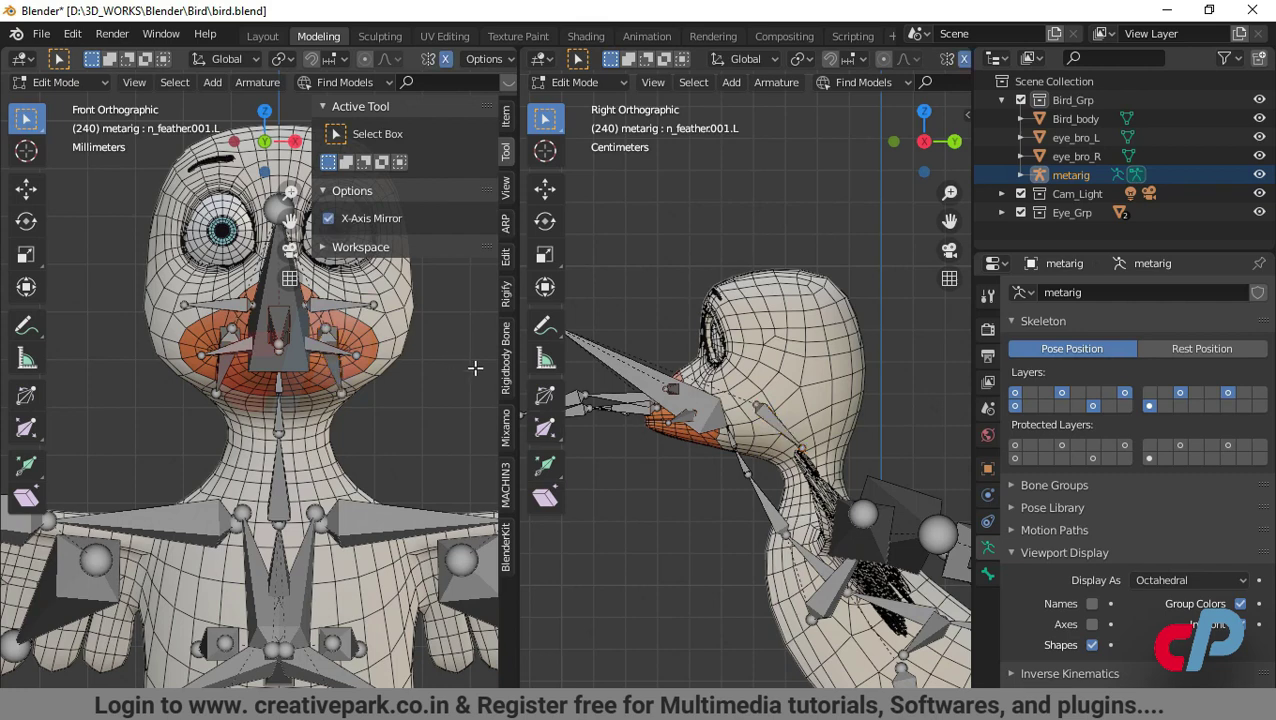
pyautogui.press('n')
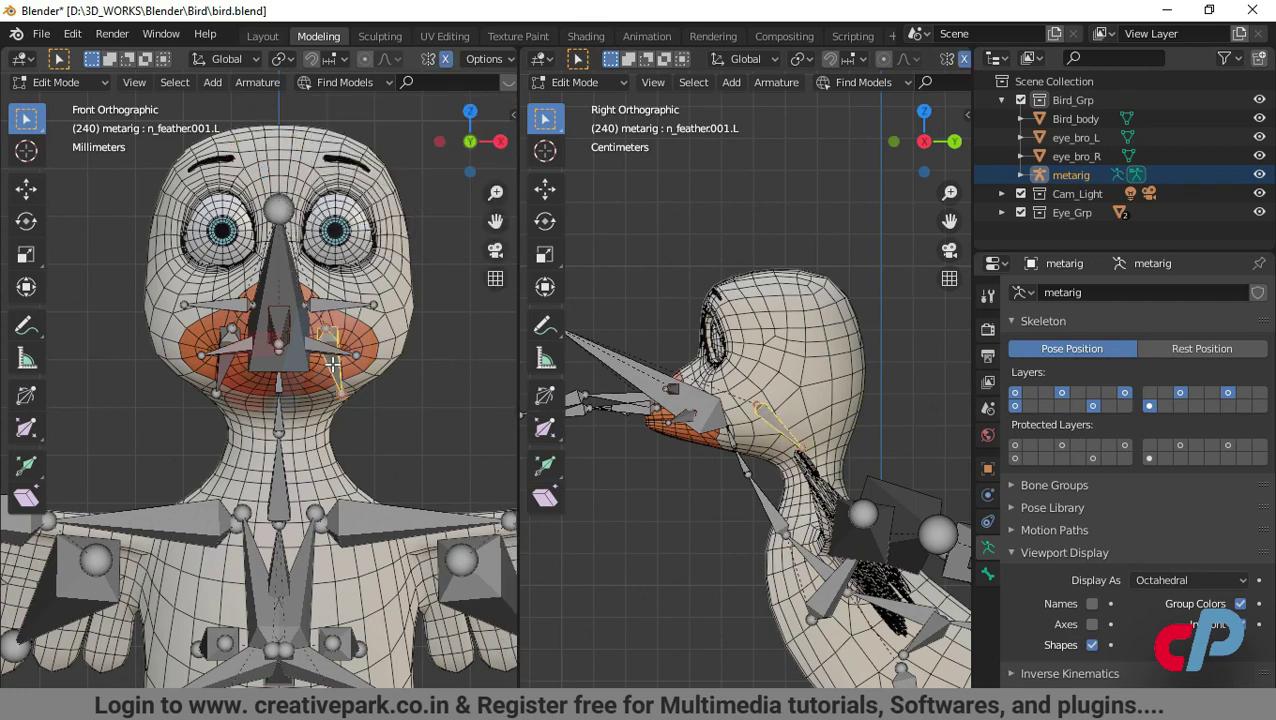
# Move the two upper neck joints of the spine chain back inside the bird's head in the side view
pyautogui.moveTo(735, 466); pyautogui.dragTo(787, 425)
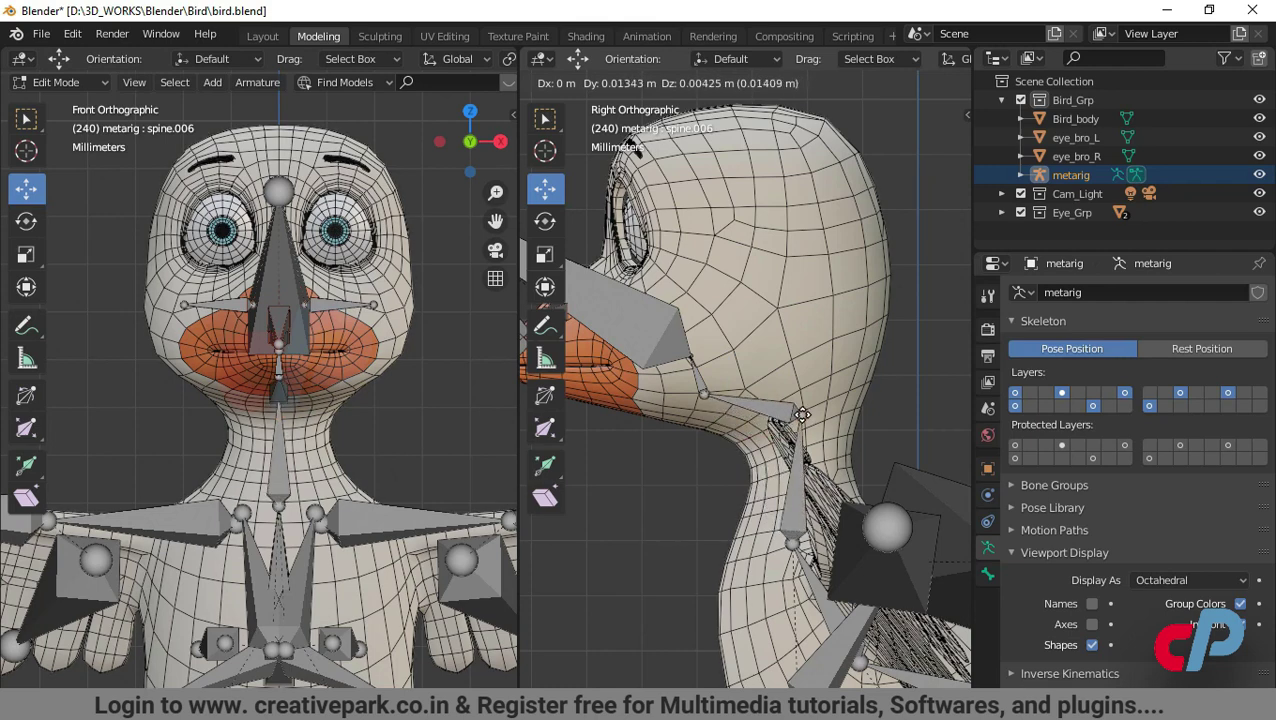
pyautogui.moveTo(802, 413); pyautogui.dragTo(801, 414)
pyautogui.click(679, 460)
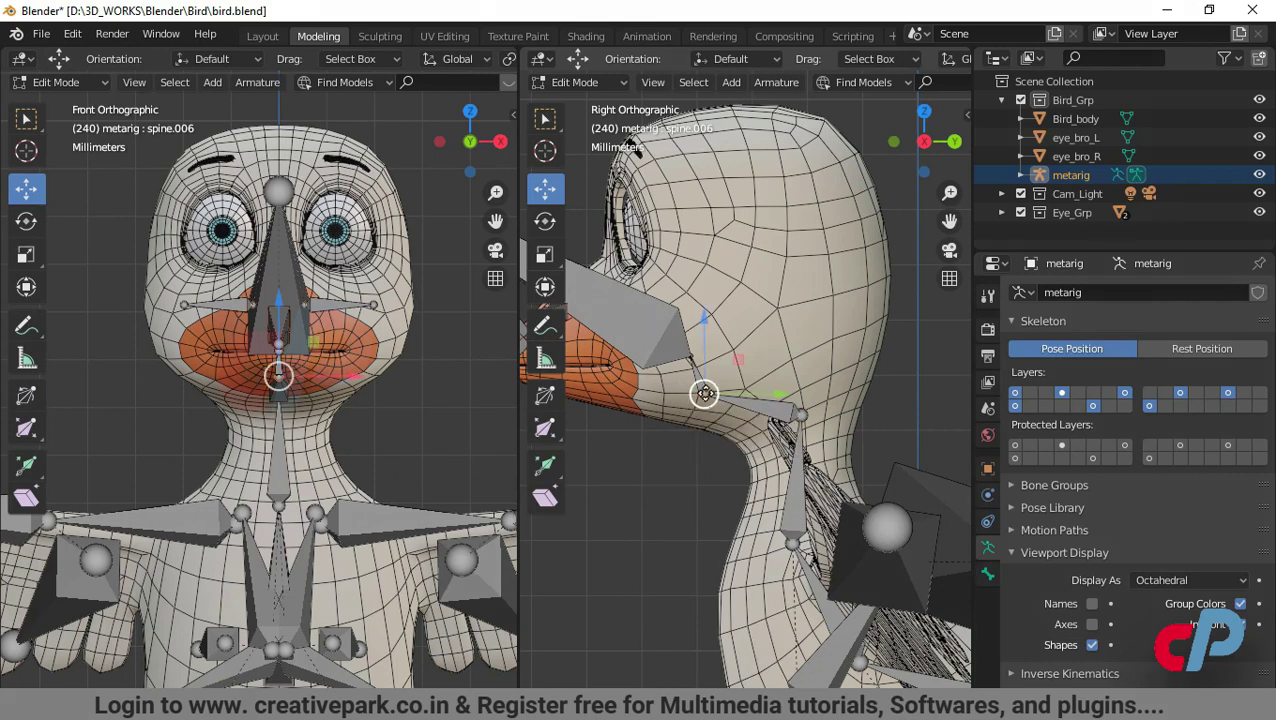
pyautogui.moveTo(704, 394); pyautogui.dragTo(783, 359)
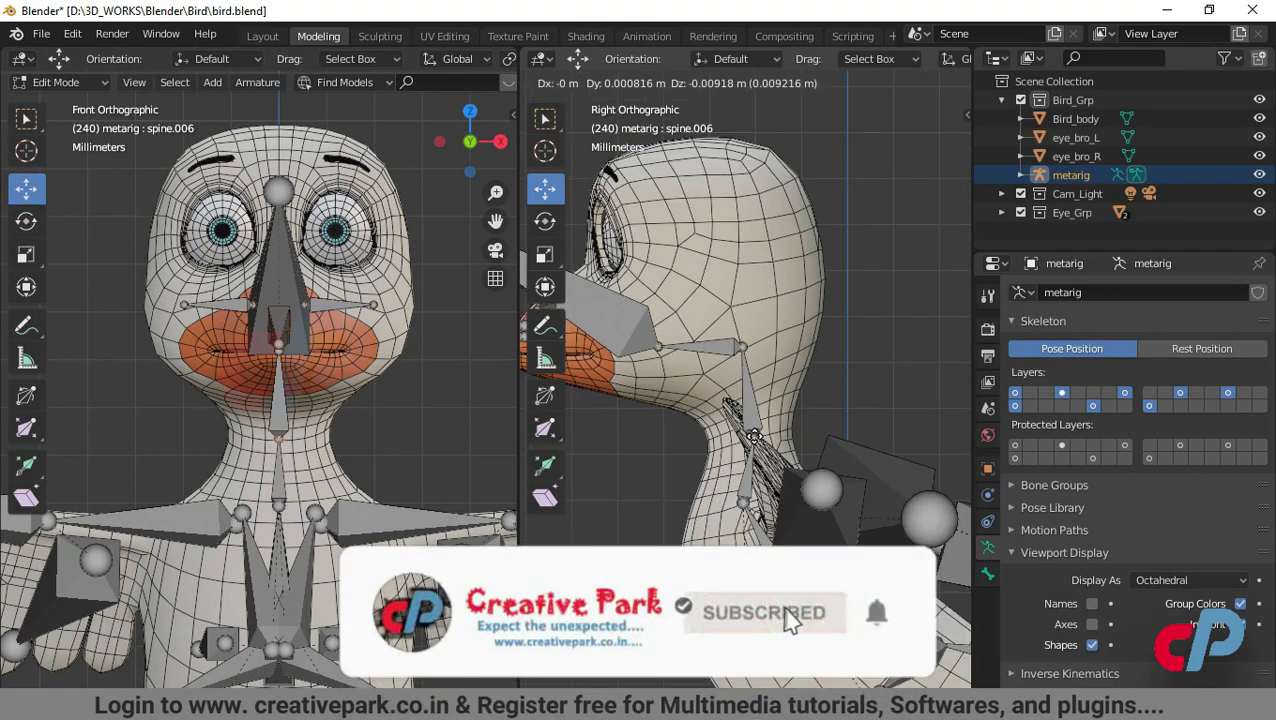
# Lower the middle and upper neck joints so the spine chain follows the neck below the head
pyautogui.moveTo(739, 438); pyautogui.dragTo(739, 438)
pyautogui.scroll(2, 813, 450)
pyautogui.keyDown('shift'); pyautogui.moveTo(813, 450); pyautogui.dragTo(791, 351, button='middle'); pyautogui.keyUp('shift')
pyautogui.click(738, 377)
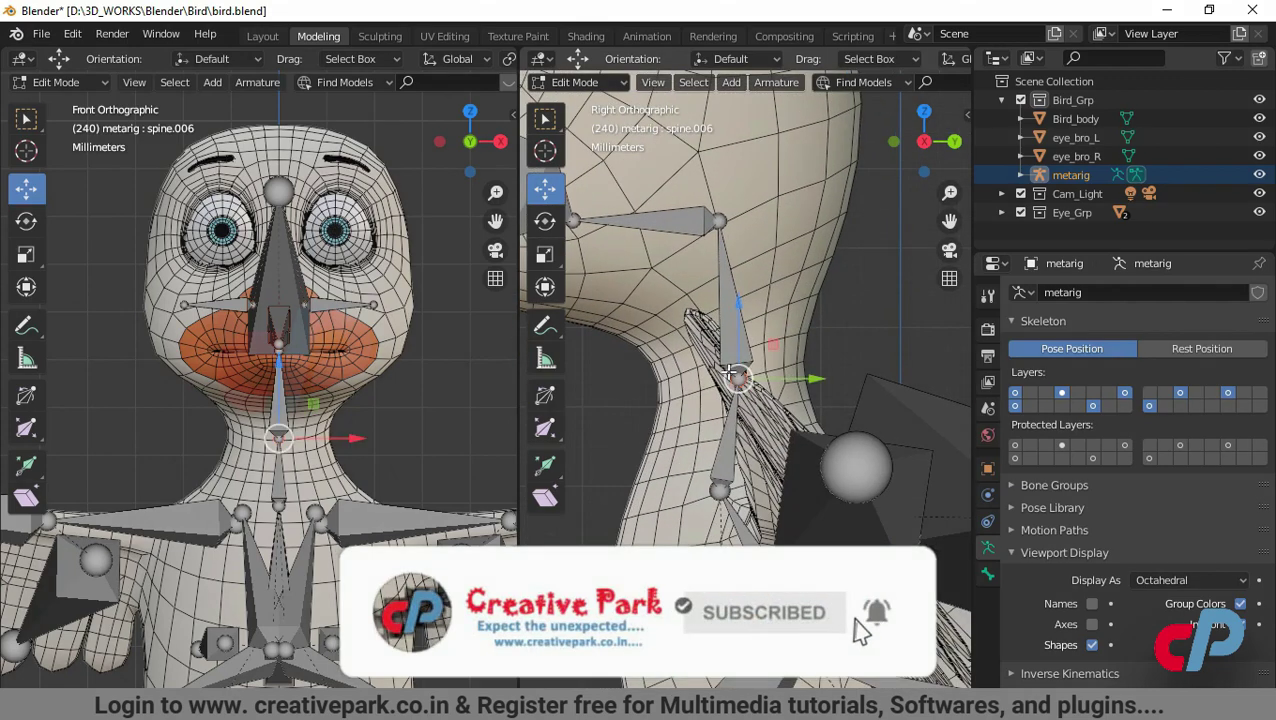
pyautogui.moveTo(738, 377); pyautogui.dragTo(736, 413)
pyautogui.scroll(-1, 748, 393)
pyautogui.click(723, 248)
pyautogui.moveTo(723, 248); pyautogui.dragTo(737, 312)
# Lower the bottom neck joint to the base of the neck in the side view
pyautogui.scroll(-1, 737, 312)
pyautogui.keyDown('shift'); pyautogui.moveTo(679, 281); pyautogui.dragTo(715, 325, button='middle'); pyautogui.keyUp('shift')
pyautogui.scroll(-2, 715, 325)
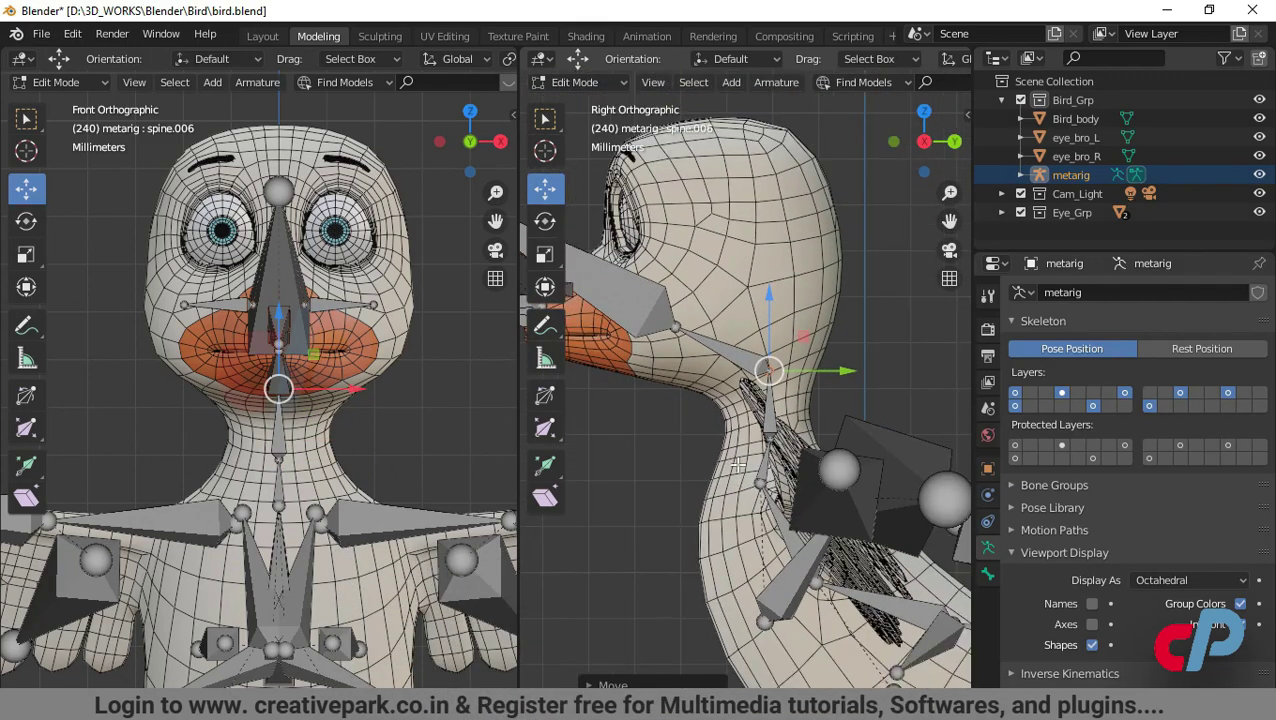
pyautogui.moveTo(768, 372); pyautogui.dragTo(775, 480)
pyautogui.scroll(-1, 333, 450)
pyautogui.scroll(-2, 794, 348)
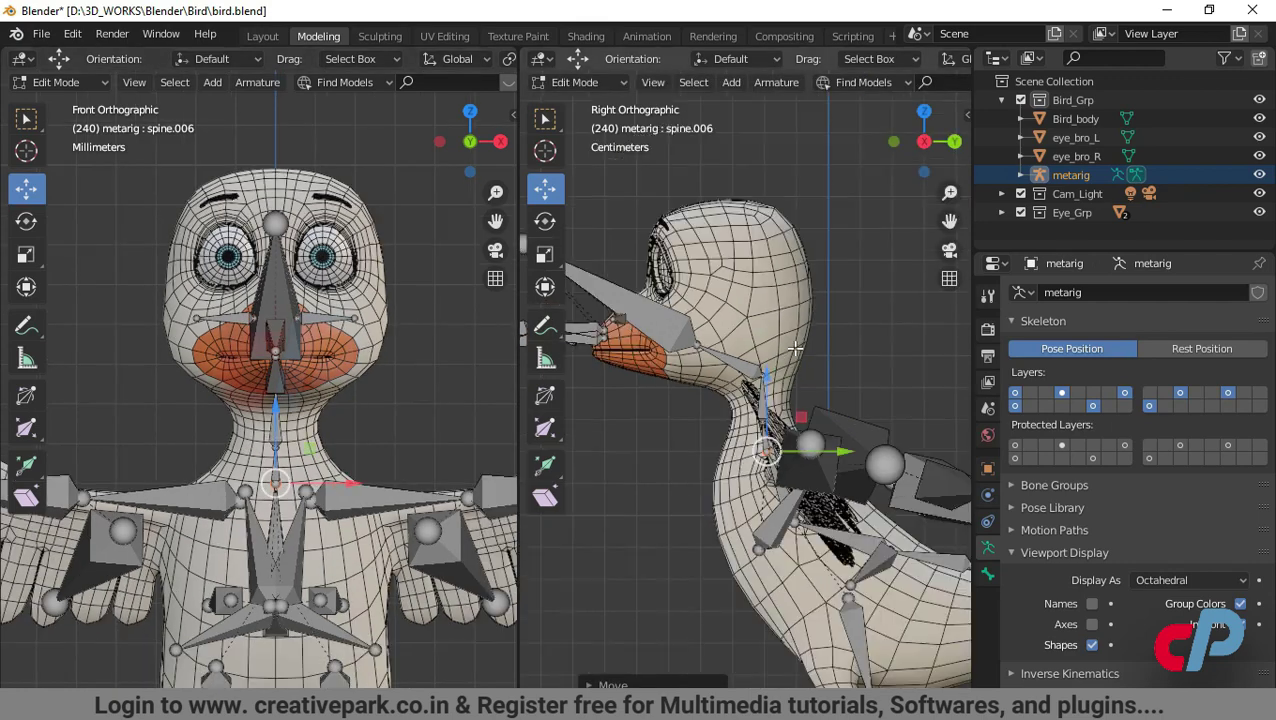
# Move the head bone's base back above the neck and raise its tip toward the crown of the head
pyautogui.keyDown('shift'); pyautogui.moveTo(805, 362); pyautogui.dragTo(818, 392, button='middle'); pyautogui.keyUp('shift')
pyautogui.scroll(-1, 818, 392)
pyautogui.click(717, 379)
pyautogui.moveTo(717, 379); pyautogui.dragTo(771, 373)
pyautogui.moveTo(650, 310); pyautogui.dragTo(625, 280)
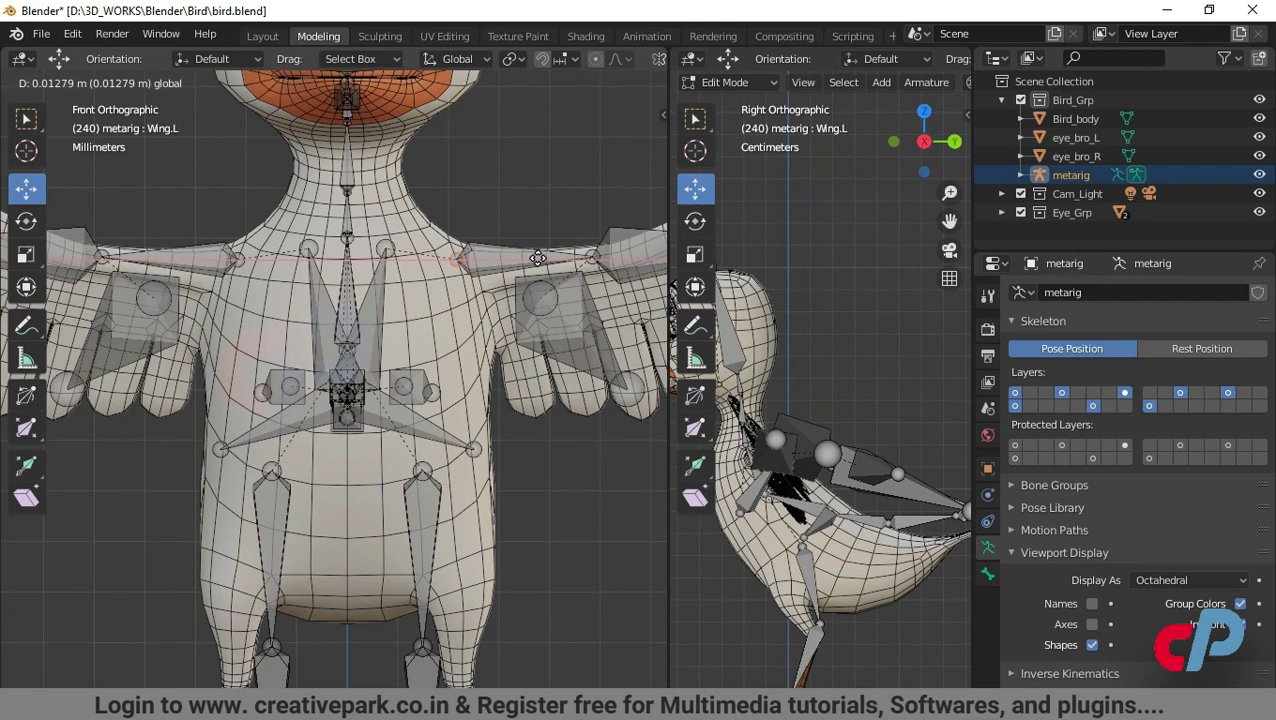
# Move the inner joint of the left wing bone outward to the shoulder in the front view
pyautogui.moveTo(538, 258); pyautogui.dragTo(546, 257)
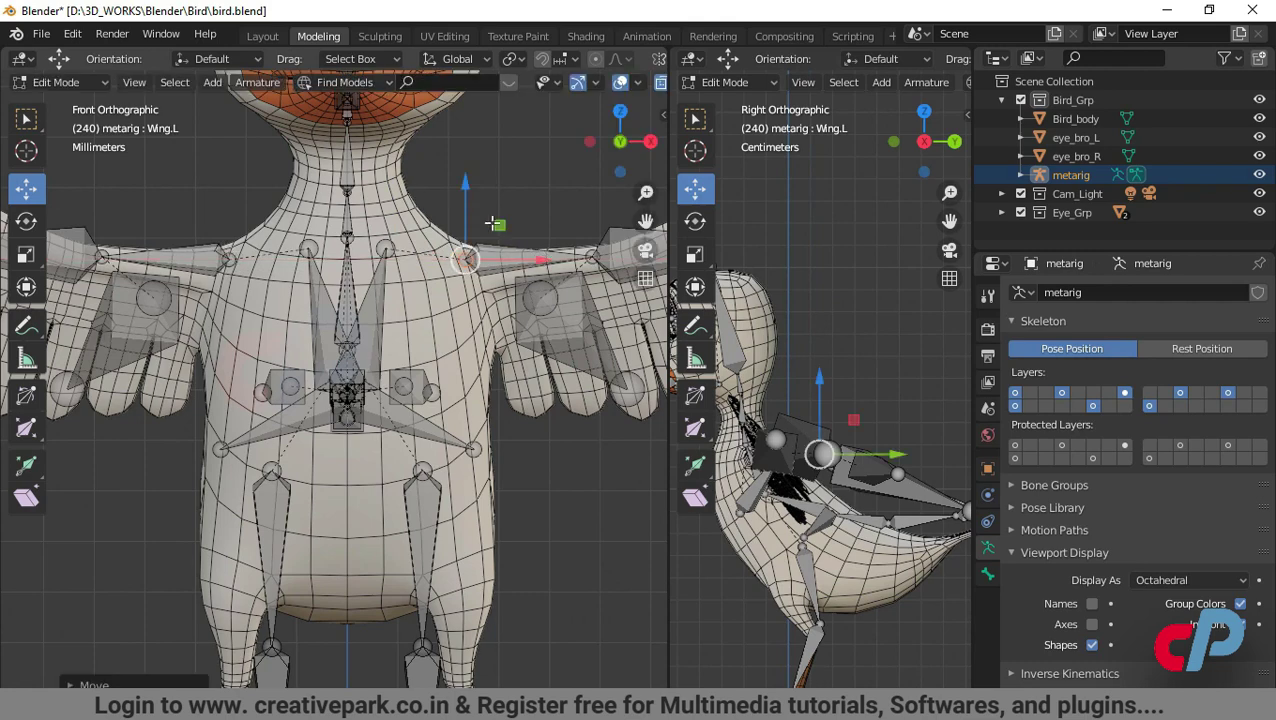
pyautogui.scroll(2, 467, 188)
pyautogui.moveTo(453, 319); pyautogui.dragTo(511, 319)
pyautogui.click(518, 322)
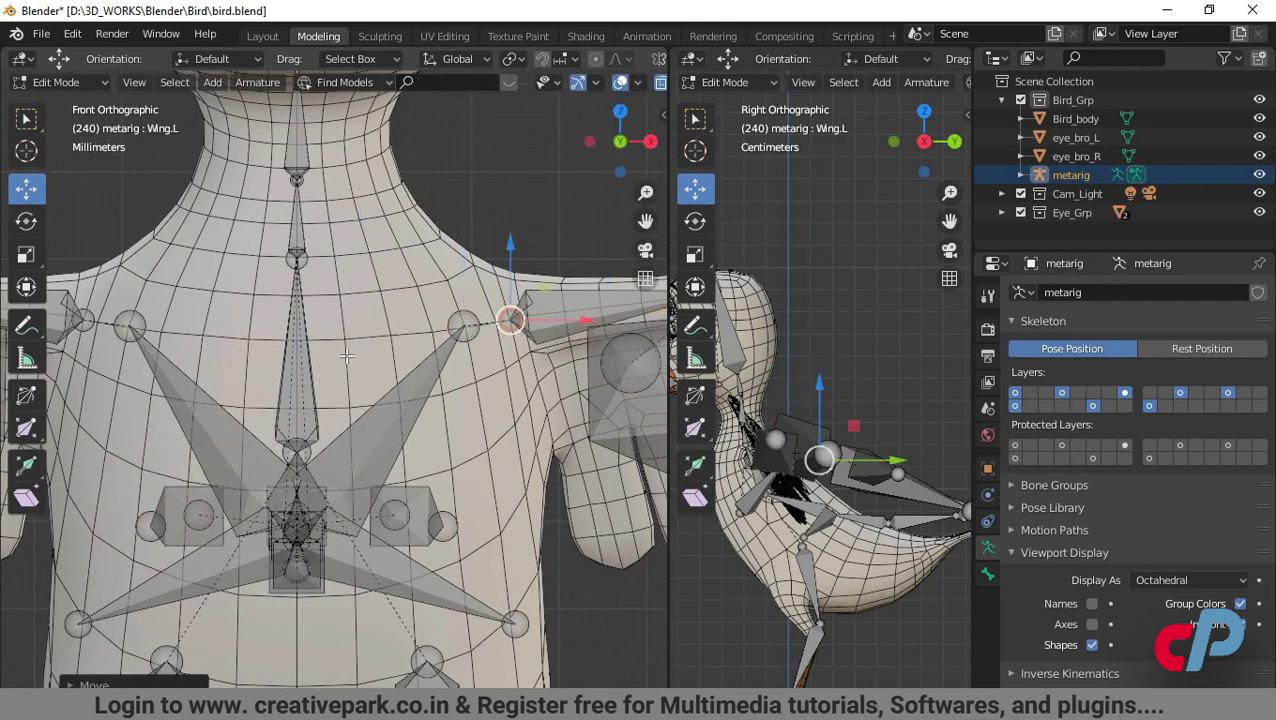
# Raise the chest joint at the base of spine.004 to shoulder level in the front view
pyautogui.click(303, 441)
pyautogui.click(306, 454)
pyautogui.moveTo(298, 382); pyautogui.dragTo(314, 272)
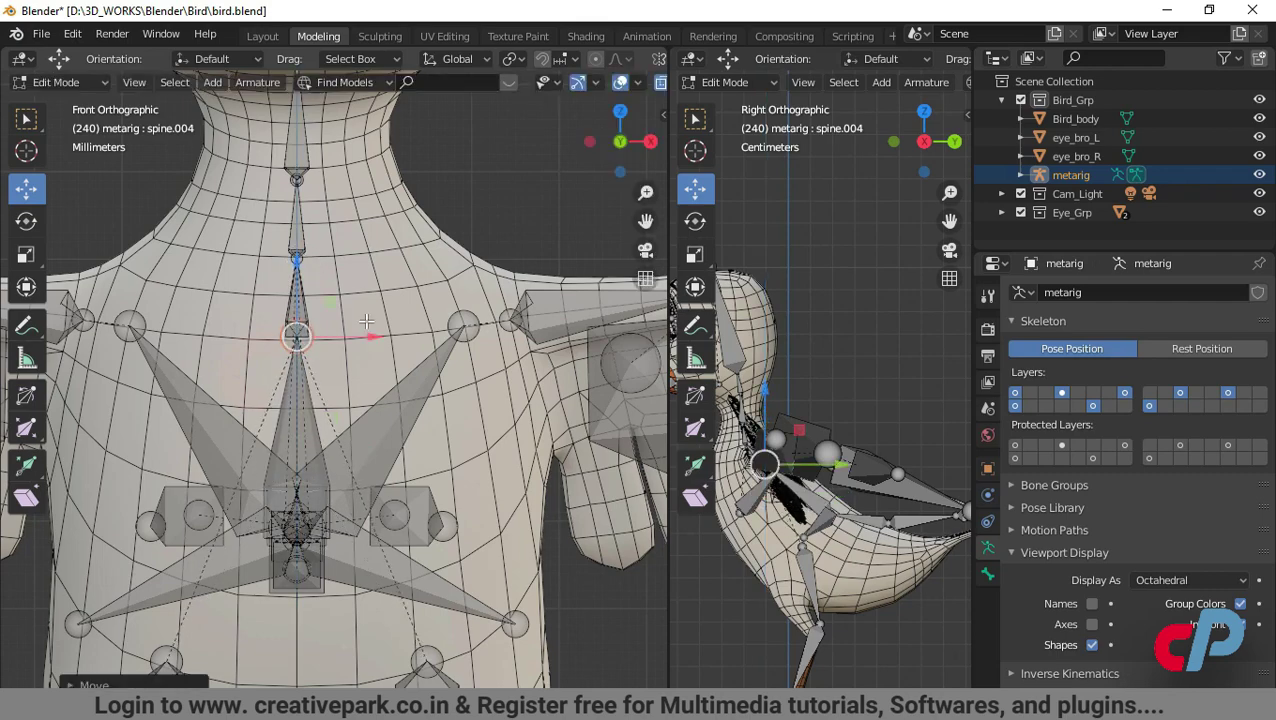
# Shift the left shin bone slightly outward to line it up with the leg mesh
pyautogui.scroll(1, 760, 540)
pyautogui.scroll(-6, 371, 602)
pyautogui.click(371, 603)
pyautogui.moveTo(445, 624); pyautogui.dragTo(459, 623)
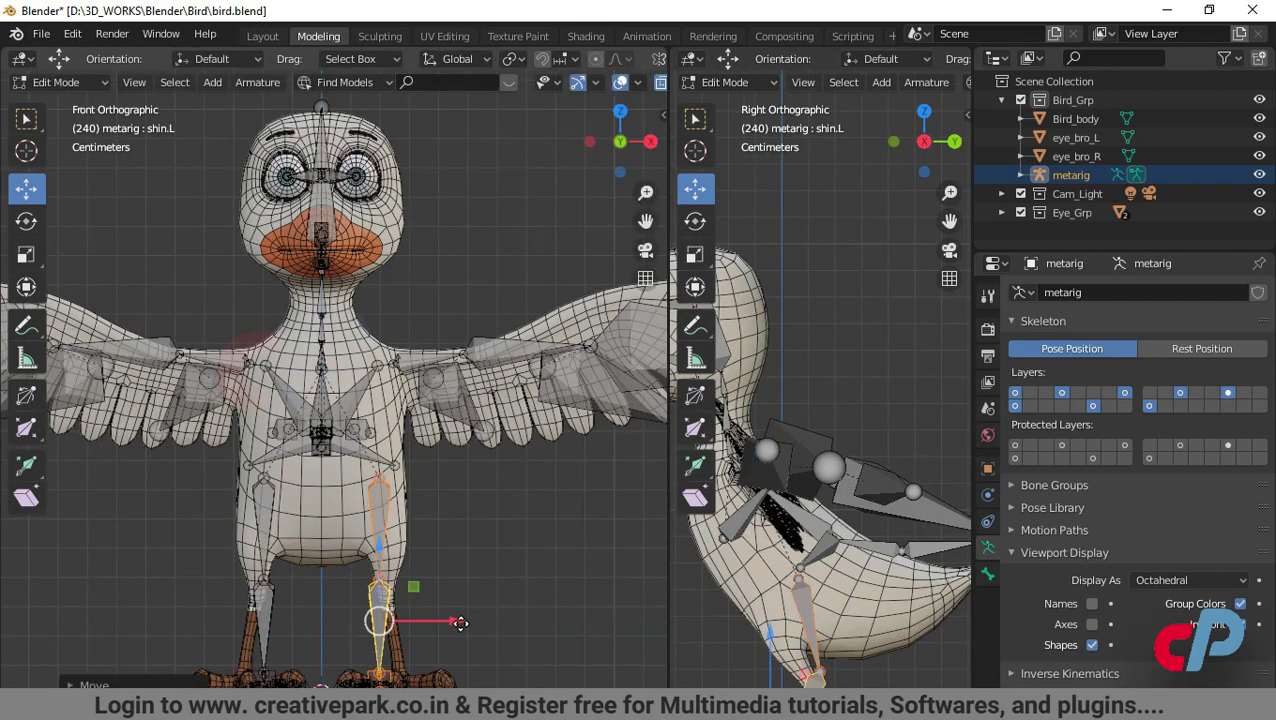
pyautogui.scroll(-1, 462, 627)
pyautogui.click(474, 653)
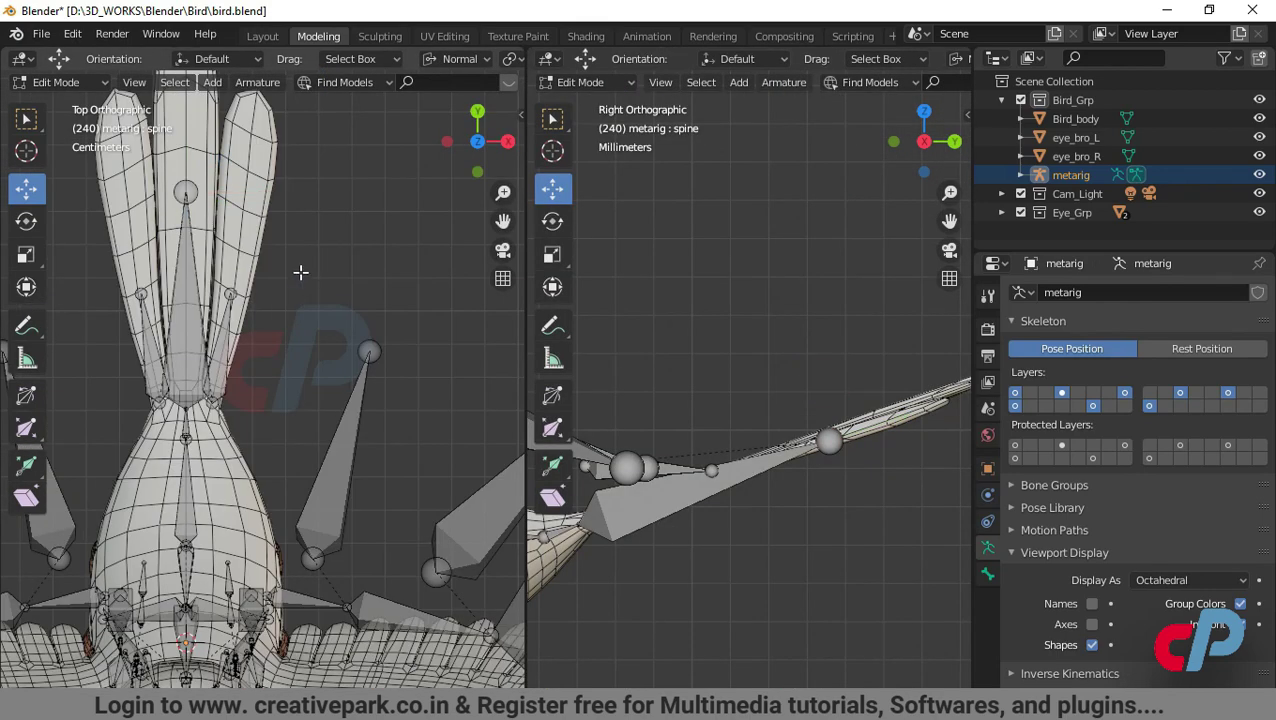
# Extrude two bones from the tip of the side tail feather bone t_feather.L to the end of that feather
pyautogui.keyDown('shift'); pyautogui.moveTo(301, 272); pyautogui.dragTo(376, 309, button='middle'); pyautogui.keyUp('shift')
pyautogui.click(307, 330)
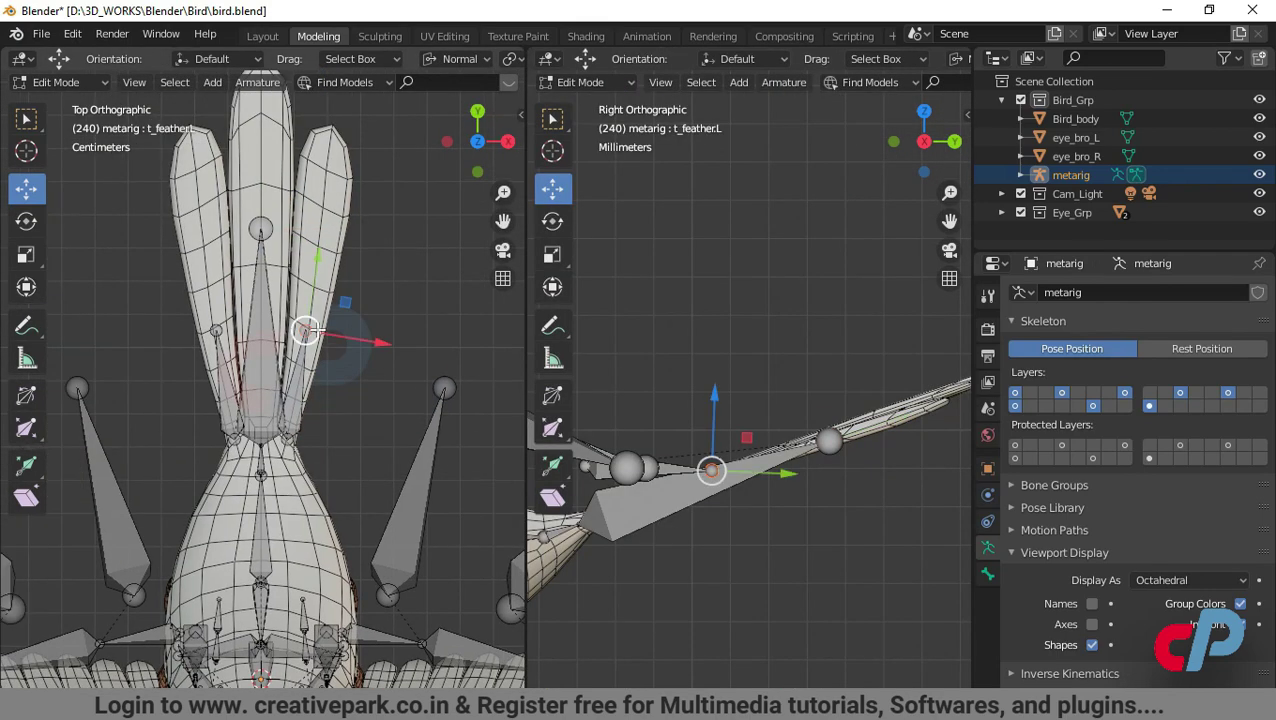
pyautogui.press('e')
pyautogui.click(335, 207)
pyautogui.press('e')
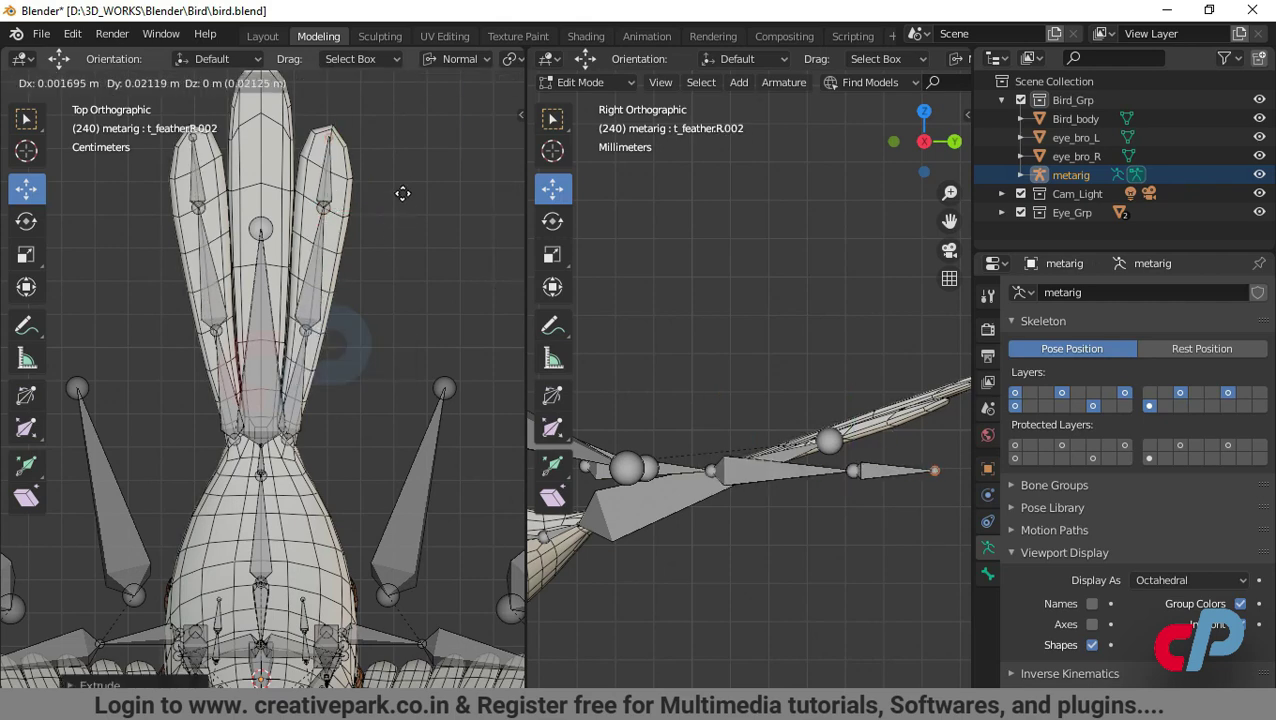
pyautogui.click(407, 183)
# Shorten the middle tail bone and extrude two more bones from it to the tip of the middle tail feather
pyautogui.click(262, 230)
pyautogui.moveTo(261, 161); pyautogui.dragTo(259, 270)
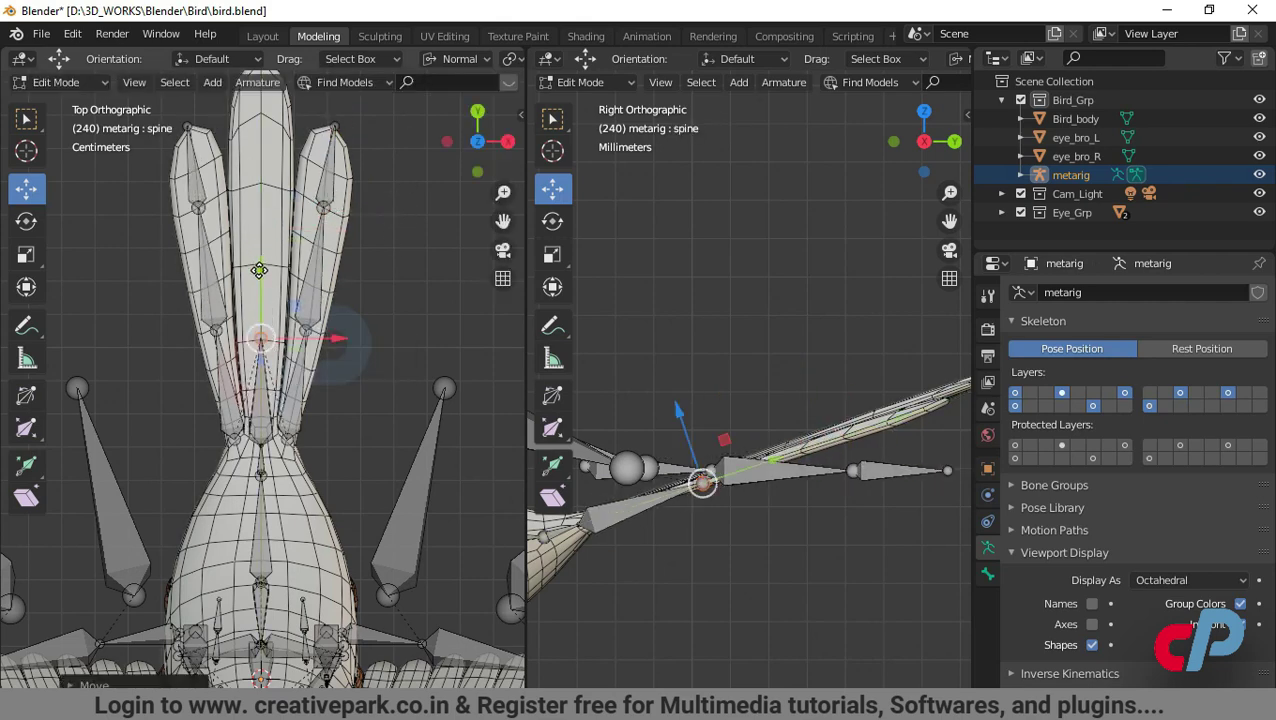
pyautogui.press('e')
pyautogui.click(262, 116)
pyautogui.scroll(-1, 342, 205)
pyautogui.keyDown('shift'); pyautogui.moveTo(295, 156); pyautogui.dragTo(330, 319, button='middle'); pyautogui.keyUp('shift')
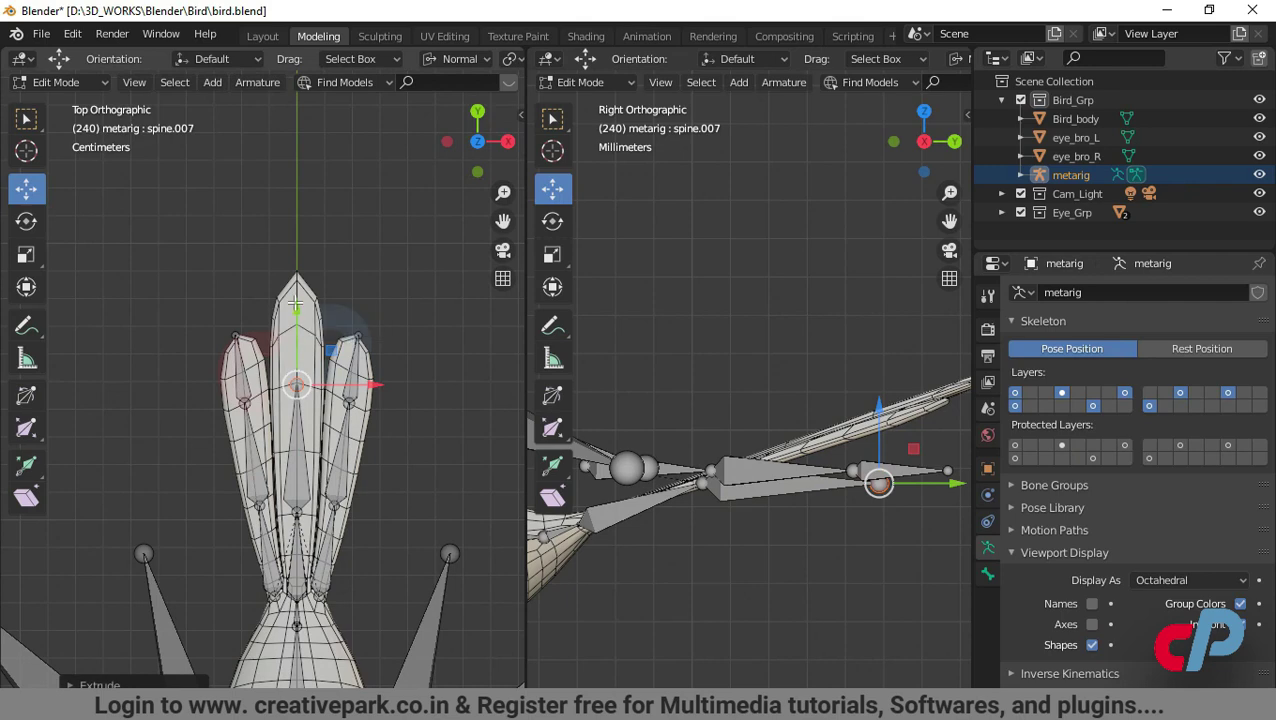
pyautogui.press('e')
pyautogui.click(296, 185)
pyautogui.scroll(-2, 797, 490)
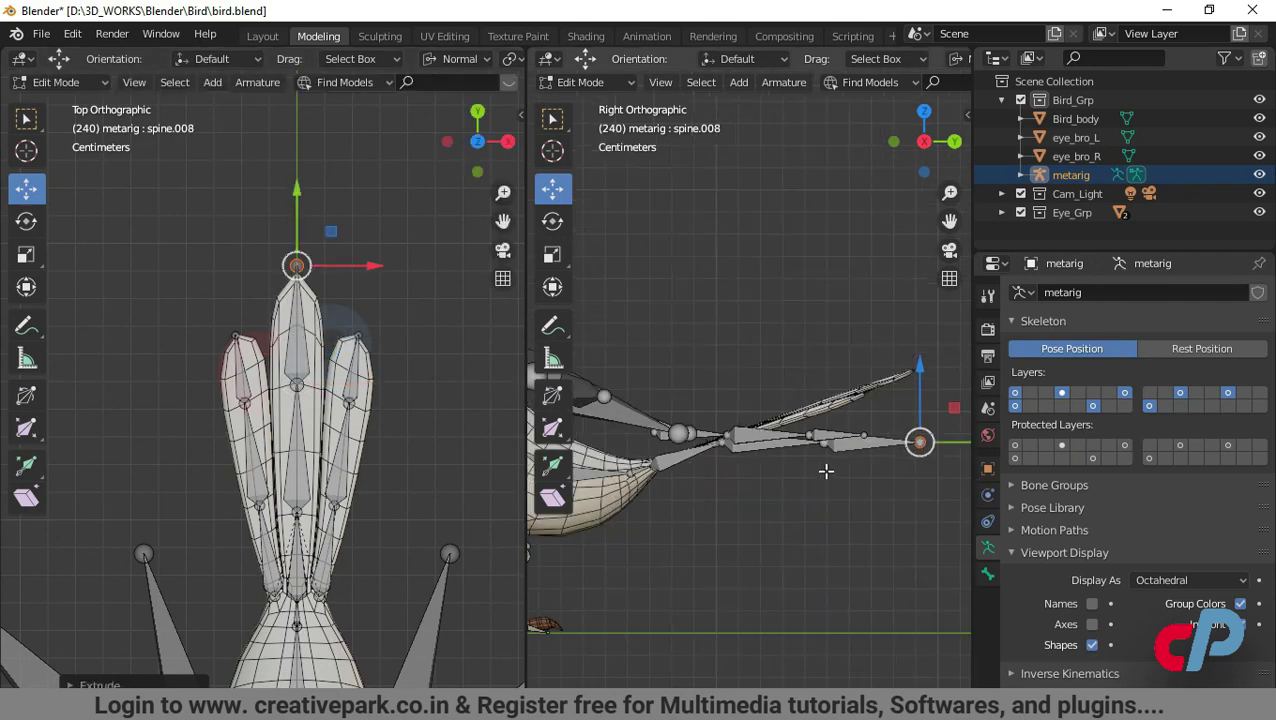
# Raise the middle tail feather's extruded joints onto the tilted tail mesh in the side view, using Global transform orientation
pyautogui.click(342, 470)
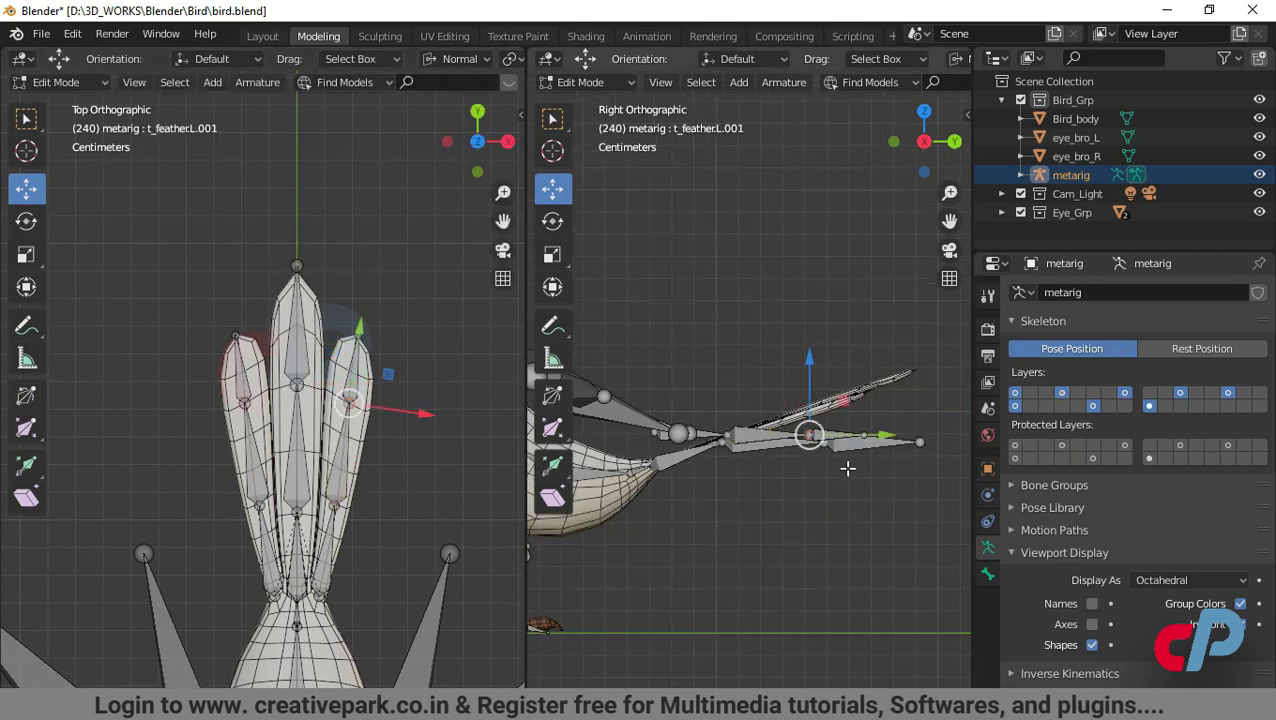
pyautogui.scroll(2, 873, 416)
pyautogui.keyDown('shift'); pyautogui.moveTo(877, 521); pyautogui.dragTo(749, 586, button='middle'); pyautogui.keyUp('shift')
pyautogui.click(731, 545)
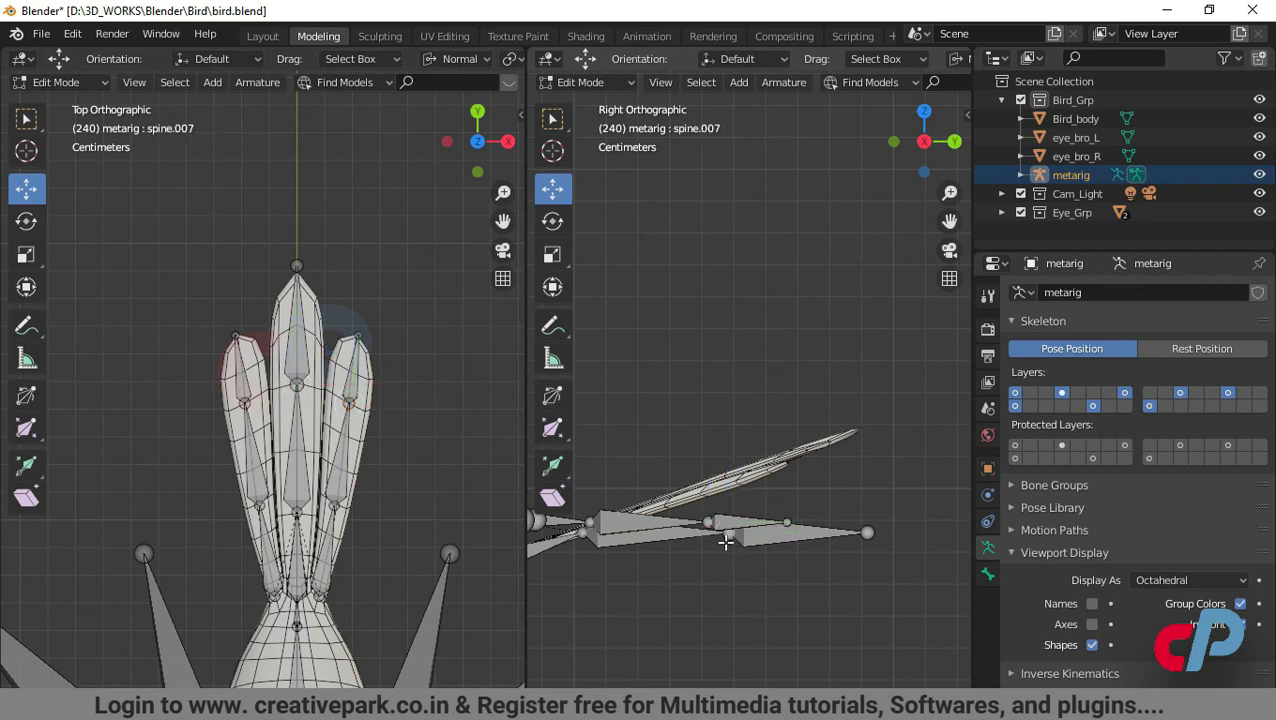
pyautogui.moveTo(731, 445); pyautogui.dragTo(720, 384)
pyautogui.click(867, 532)
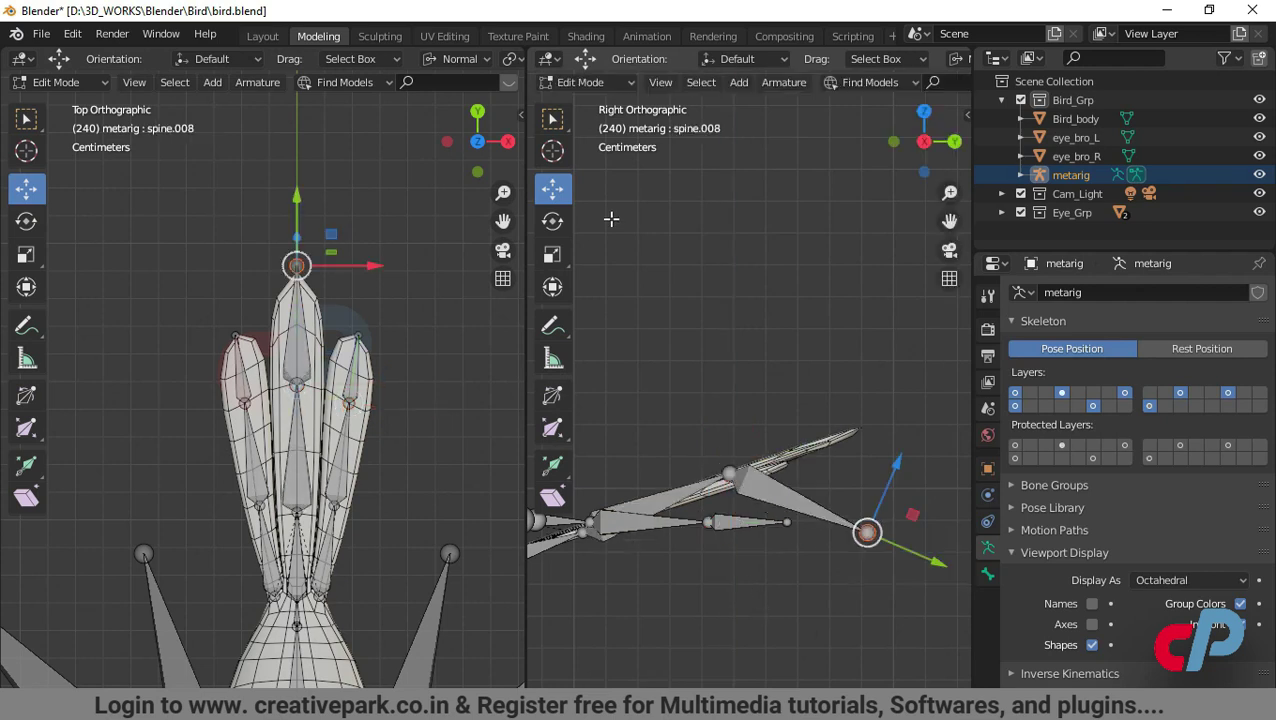
pyautogui.click(460, 58)
pyautogui.click(400, 118)
pyautogui.moveTo(867, 465); pyautogui.dragTo(843, 355)
pyautogui.click(730, 475)
pyautogui.moveTo(731, 404); pyautogui.dragTo(732, 411)
# Raise the side tail feather's middle joint and tip onto the tilted tail mesh
pyautogui.click(709, 522)
pyautogui.moveTo(710, 453); pyautogui.dragTo(712, 420)
pyautogui.click(787, 522)
pyautogui.moveTo(790, 494); pyautogui.dragTo(785, 427)
pyautogui.scroll(-3, 356, 515)
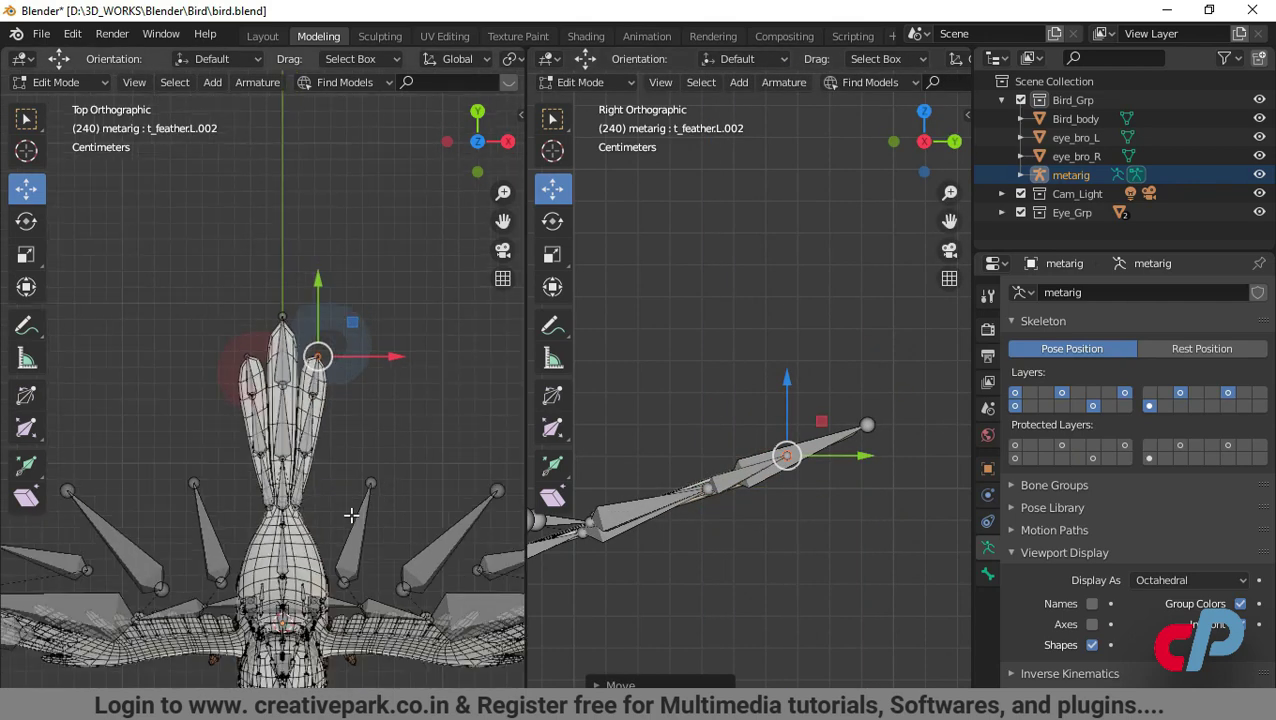
# Move the base joint of spine.003 back along the body toward the tail
pyautogui.click(283, 578)
pyautogui.scroll(-2, 766, 594)
pyautogui.keyDown('shift'); pyautogui.moveTo(770, 563); pyautogui.dragTo(977, 560, button='middle'); pyautogui.keyUp('shift')
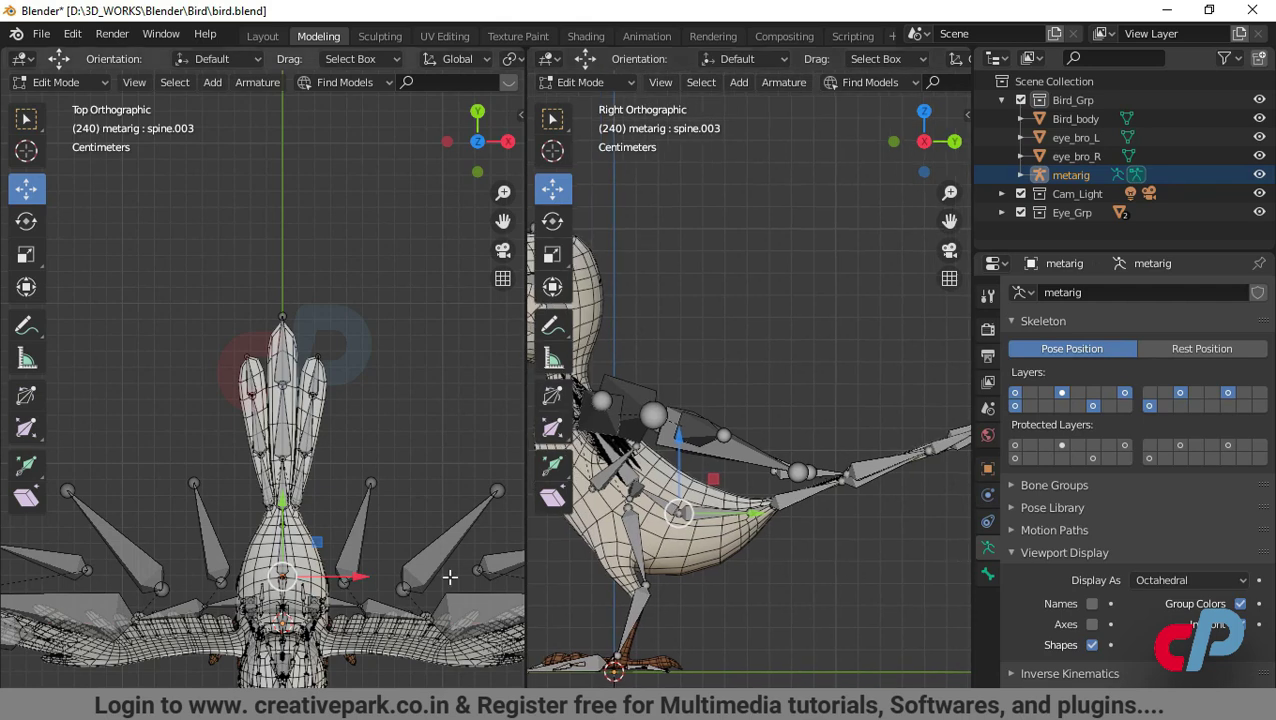
pyautogui.scroll(1, 600, 585)
pyautogui.keyDown('shift'); pyautogui.moveTo(480, 587); pyautogui.dragTo(521, 517, button='middle'); pyautogui.keyUp('shift')
pyautogui.keyDown('shift'); pyautogui.moveTo(736, 595); pyautogui.dragTo(850, 562, button='middle'); pyautogui.keyUp('shift')
pyautogui.moveTo(325, 432); pyautogui.dragTo(326, 426)
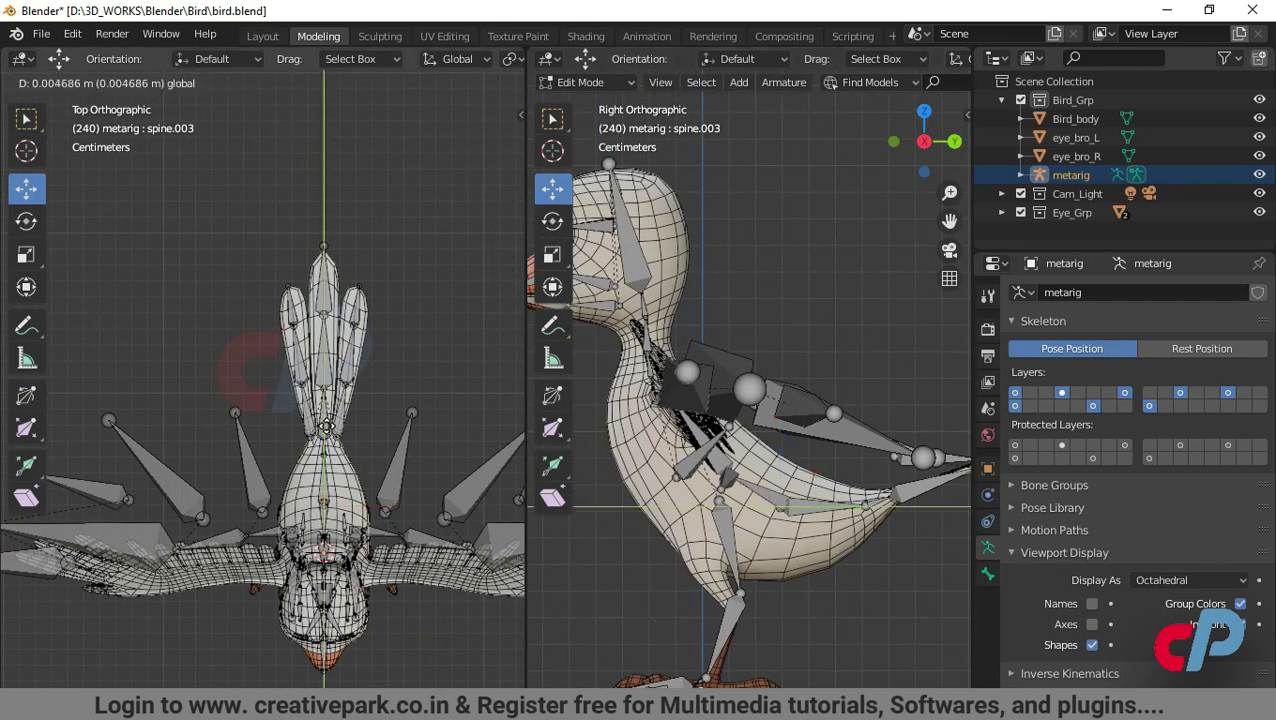
pyautogui.click(327, 410)
pyautogui.scroll(2, 357, 513)
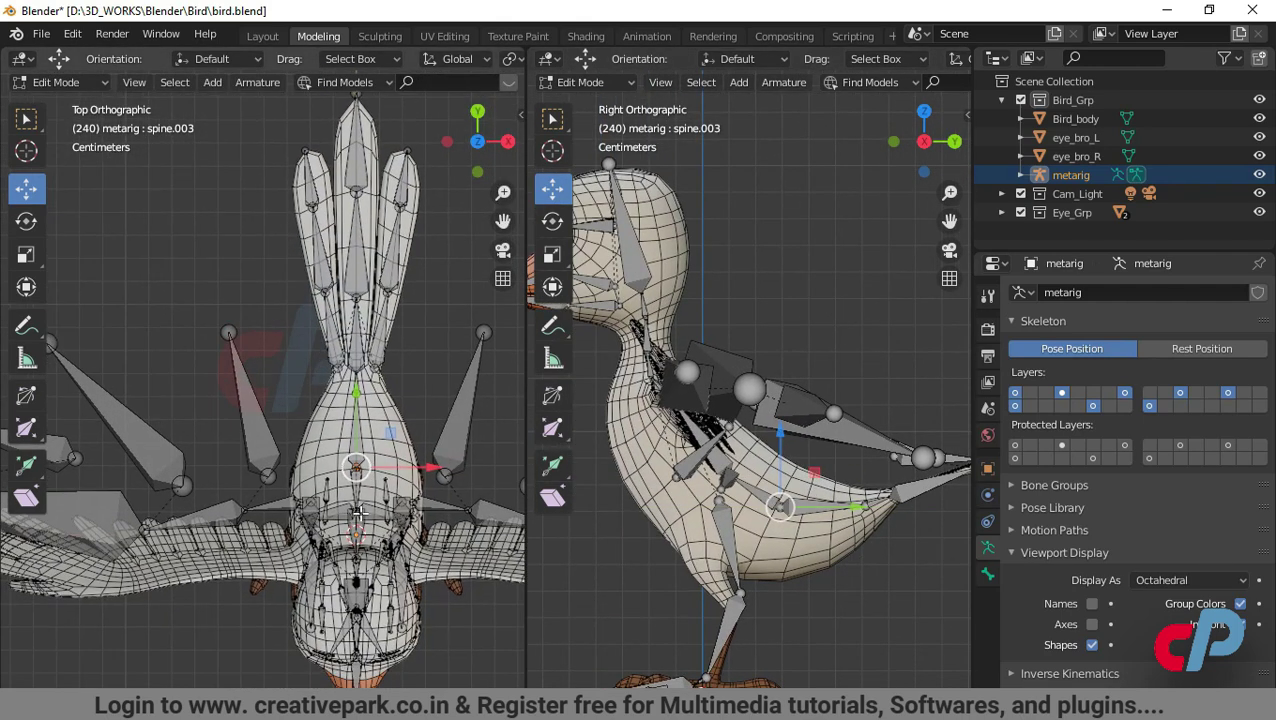
# Reposition the left shoulder bone's joint within the upper body in the side view
pyautogui.moveTo(729, 400); pyautogui.dragTo(732, 410)
pyautogui.keyDown('shift'); pyautogui.moveTo(772, 584); pyautogui.dragTo(810, 566, button='middle'); pyautogui.keyUp('shift')
pyautogui.click(734, 441)
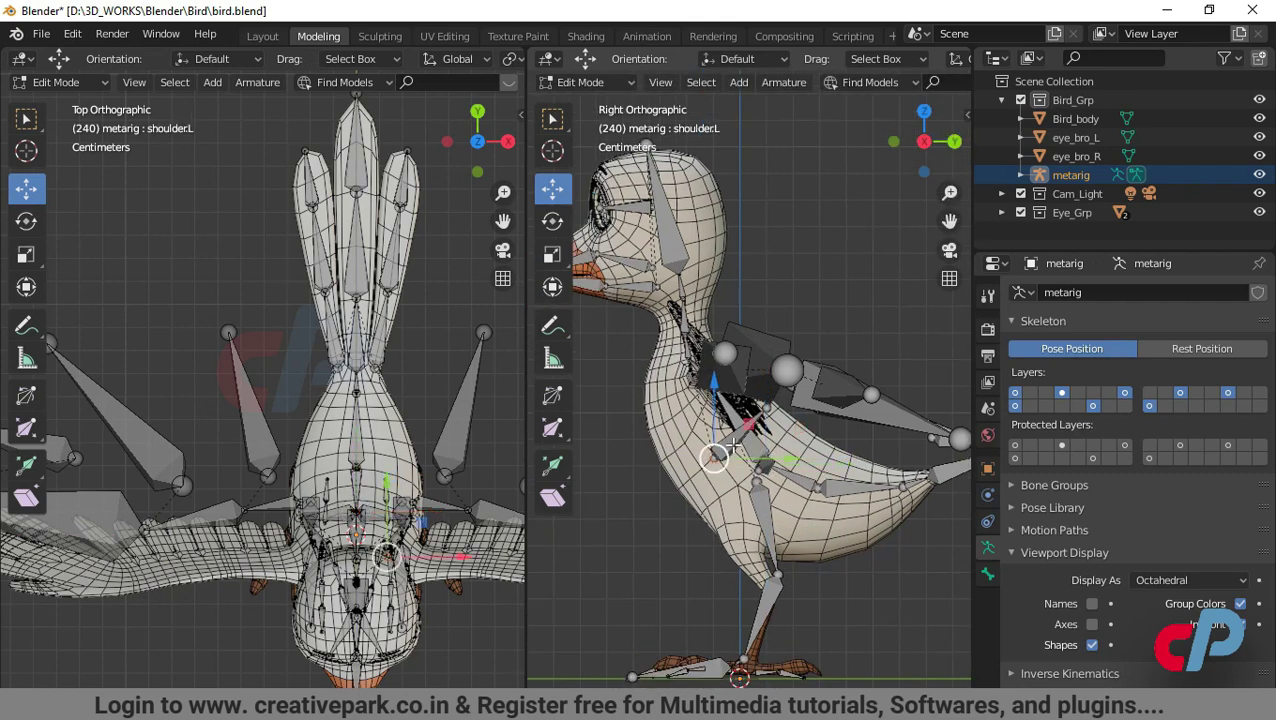
pyautogui.moveTo(737, 432); pyautogui.dragTo(740, 430)
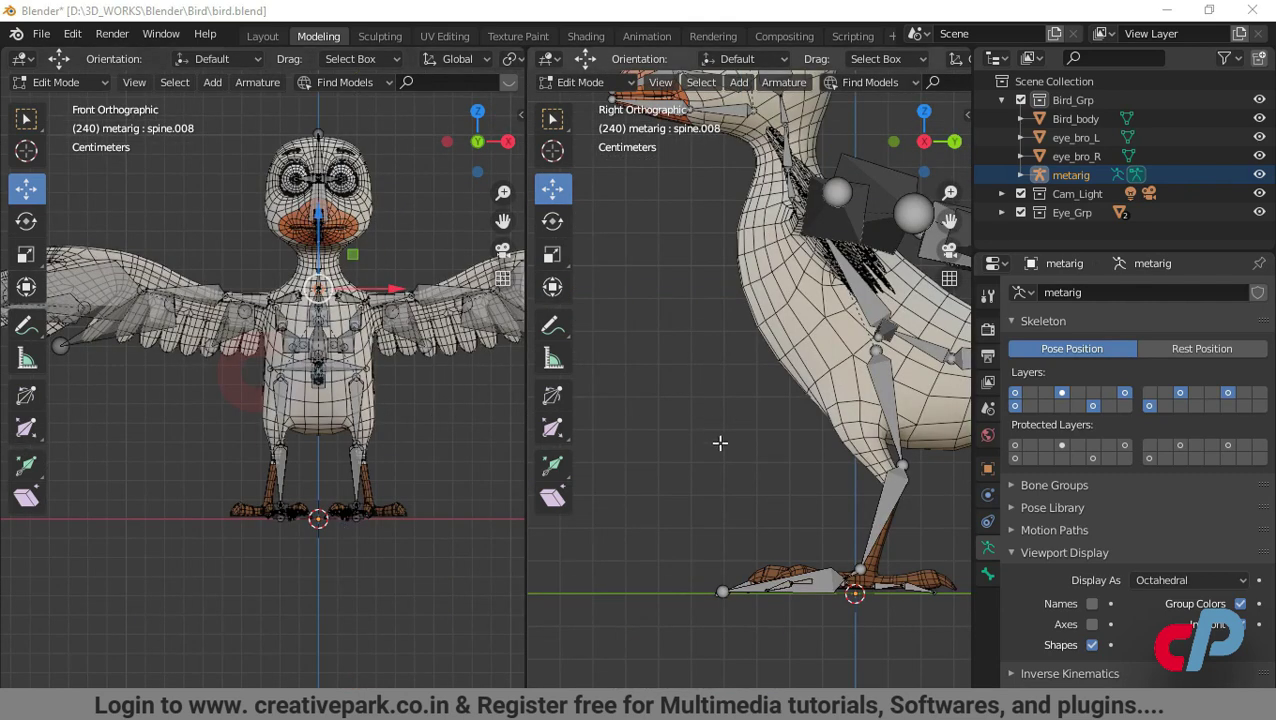
# Move the top joint of the left thigh bone forward, down and slightly outward to the top of the leg mesh
pyautogui.scroll(2, 342, 451)
pyautogui.moveTo(343, 451); pyautogui.dragTo(285, 464, button='middle')
pyautogui.press('KP_1')
pyautogui.scroll(5, 285, 464)
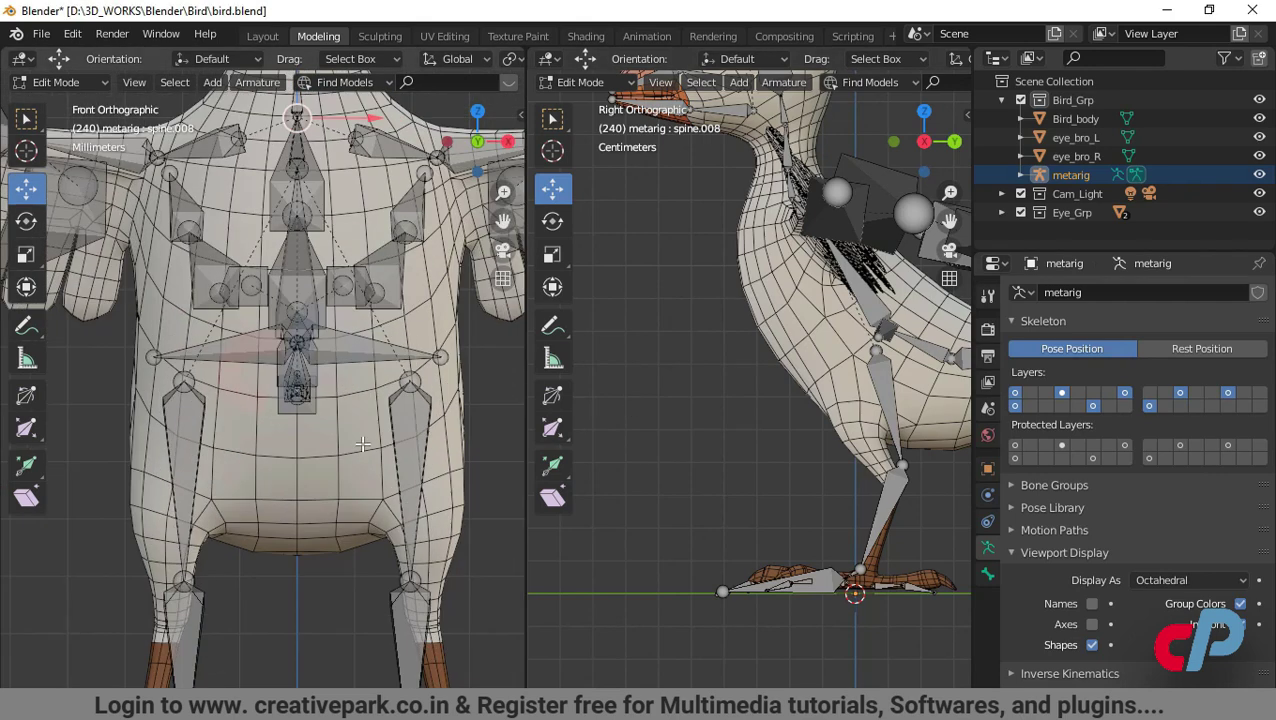
pyautogui.click(877, 349)
pyautogui.moveTo(876, 349); pyautogui.dragTo(851, 357)
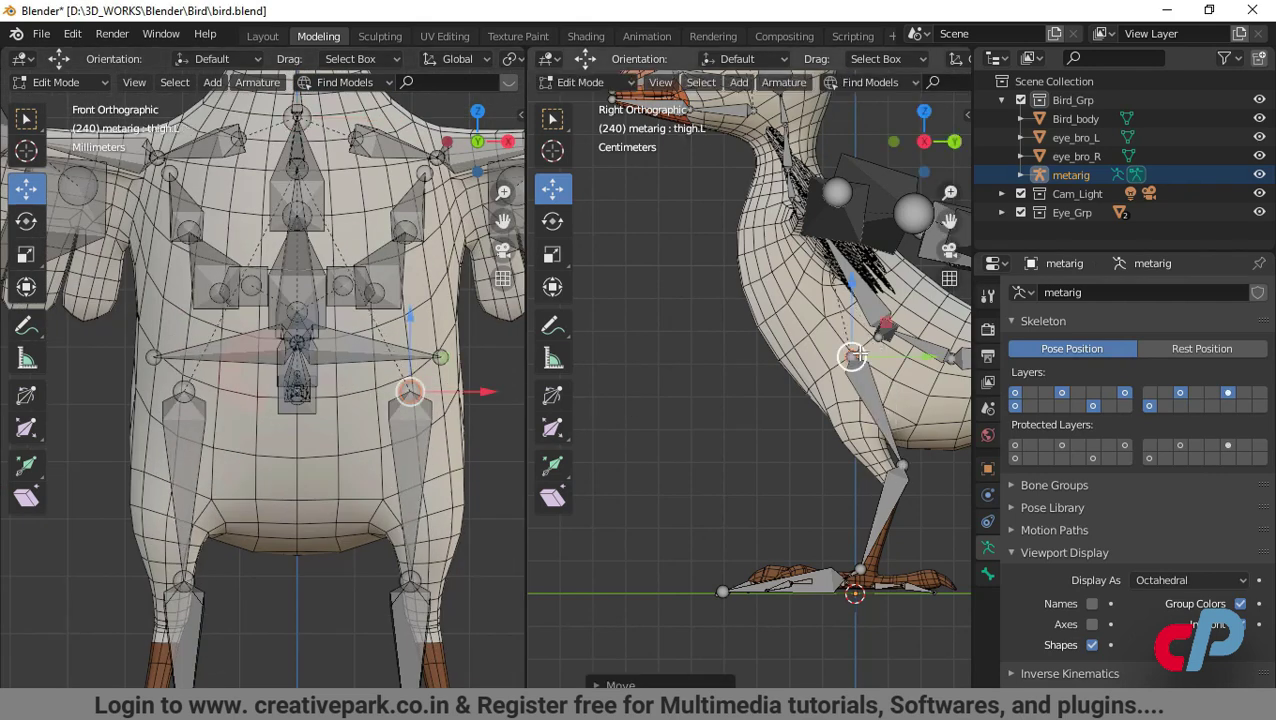
pyautogui.moveTo(410, 391); pyautogui.dragTo(423, 481)
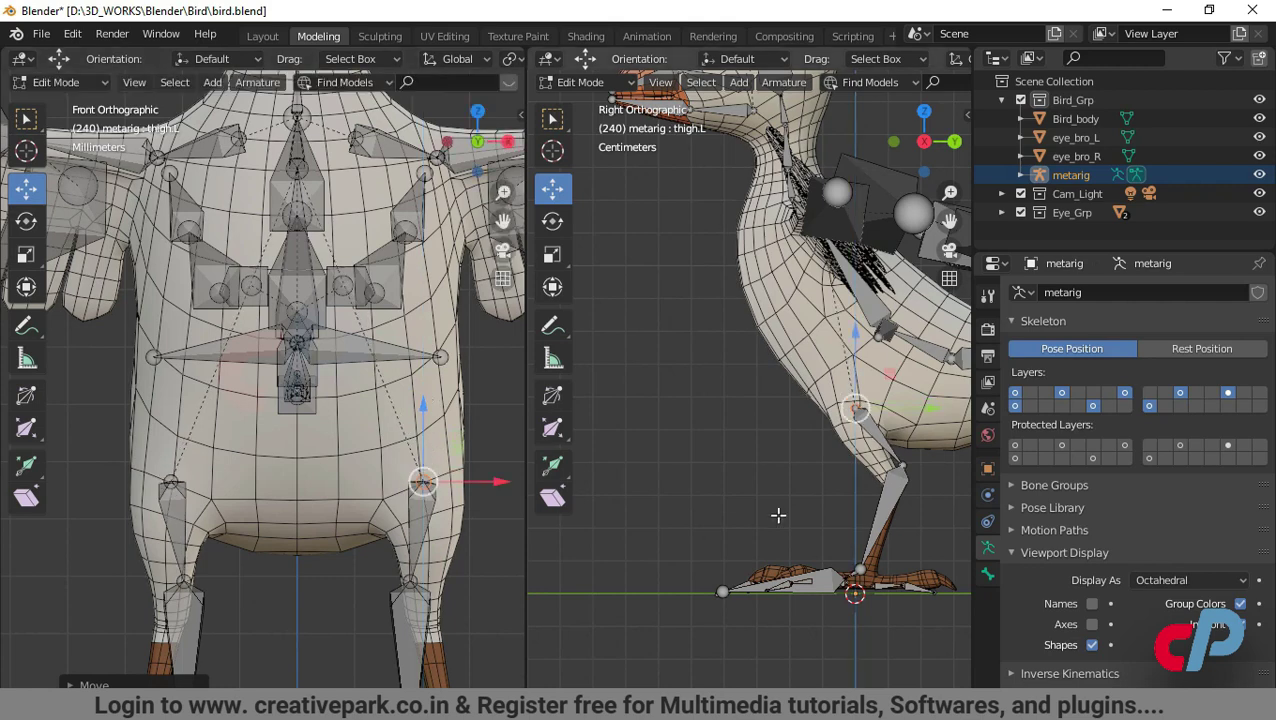
# Move the left knee joint outward and down to the bend of the leg mesh
pyautogui.click(900, 468)
pyautogui.moveTo(462, 580); pyautogui.dragTo(481, 579)
pyautogui.moveTo(906, 466); pyautogui.dragTo(900, 493)
# Enlarge the side viewport and move the left ankle joint slightly back and down into the leg mesh
pyautogui.keyDown('shift'); pyautogui.moveTo(884, 608); pyautogui.dragTo(845, 445, button='middle'); pyautogui.keyUp('shift')
pyautogui.keyDown('shift'); pyautogui.moveTo(324, 540); pyautogui.dragTo(270, 222, button='middle'); pyautogui.keyUp('shift')
pyautogui.scroll(1, 272, 240)
pyautogui.moveTo(250, 428); pyautogui.dragTo(475, 509)
pyautogui.scroll(4, 850, 390)
pyautogui.keyDown('shift'); pyautogui.moveTo(850, 370); pyautogui.dragTo(754, 439, button='middle'); pyautogui.keyUp('shift')
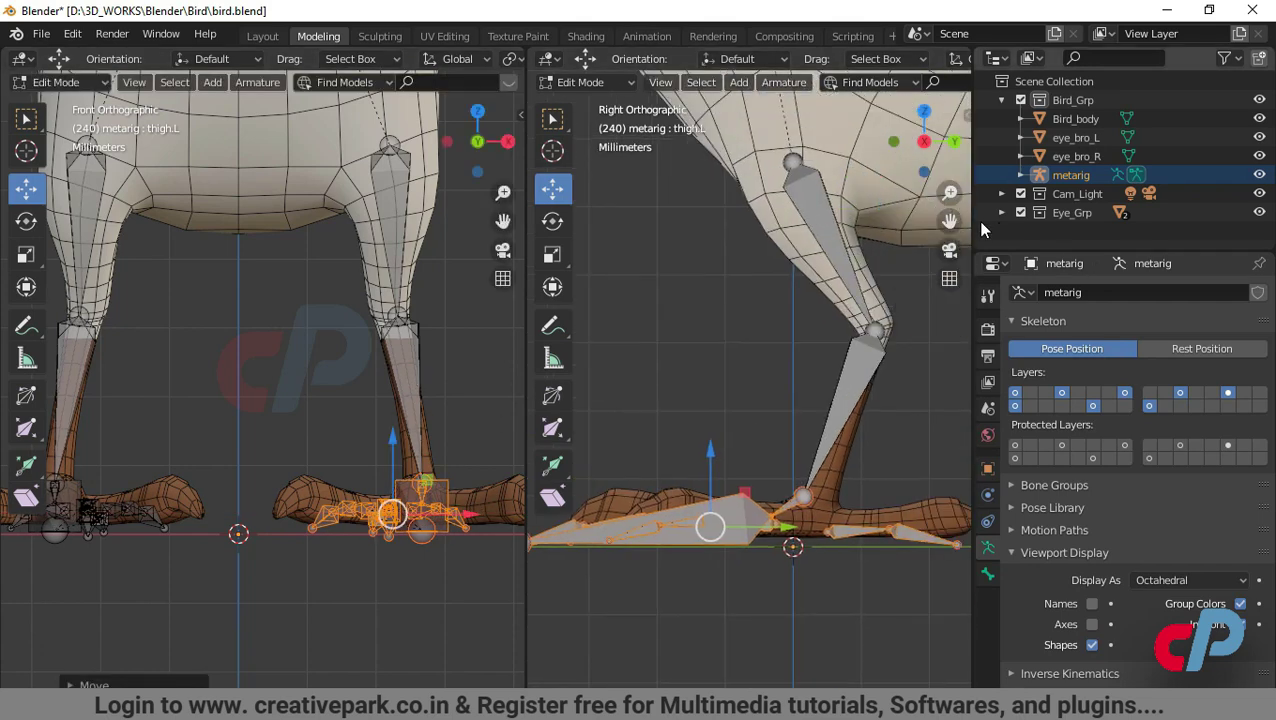
pyautogui.moveTo(976, 228); pyautogui.dragTo(1247, 228)
pyautogui.click(947, 507)
pyautogui.moveTo(947, 507); pyautogui.dragTo(964, 516)
# Fine-tune the height and depth of the left thigh bone's upper joint inside the body
pyautogui.click(936, 131)
pyautogui.moveTo(936, 131); pyautogui.dragTo(947, 121)
pyautogui.moveTo(390, 134); pyautogui.dragTo(390, 145)
pyautogui.scroll(-1, 330, 306)
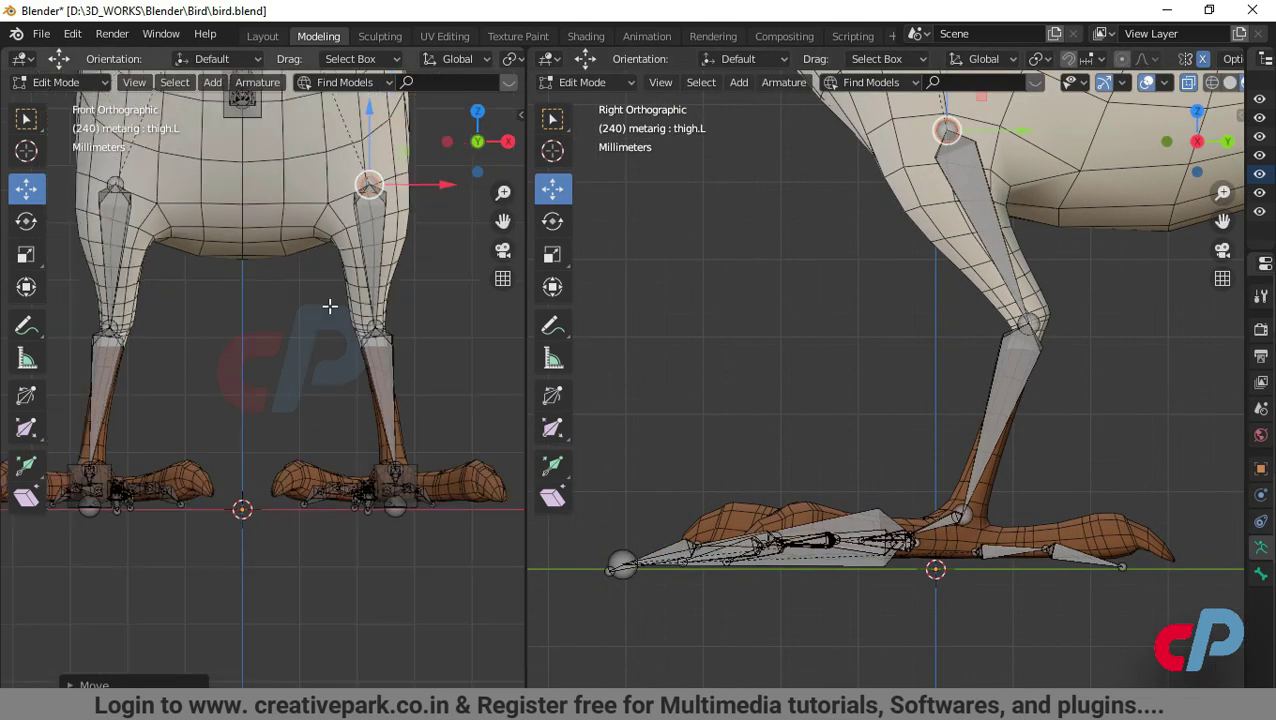
# Move the left pelvis bone up and forward inside the body
pyautogui.keyDown('shift'); pyautogui.moveTo(330, 306); pyautogui.dragTo(356, 470, button='middle'); pyautogui.keyUp('shift')
pyautogui.scroll(-1, 356, 470)
pyautogui.click(330, 240)
pyautogui.scroll(1, 332, 222)
pyautogui.moveTo(341, 165); pyautogui.dragTo(341, 98)
pyautogui.keyDown('shift'); pyautogui.moveTo(985, 150); pyautogui.dragTo(924, 564, button='middle'); pyautogui.keyUp('shift')
pyautogui.moveTo(976, 272); pyautogui.dragTo(930, 272)
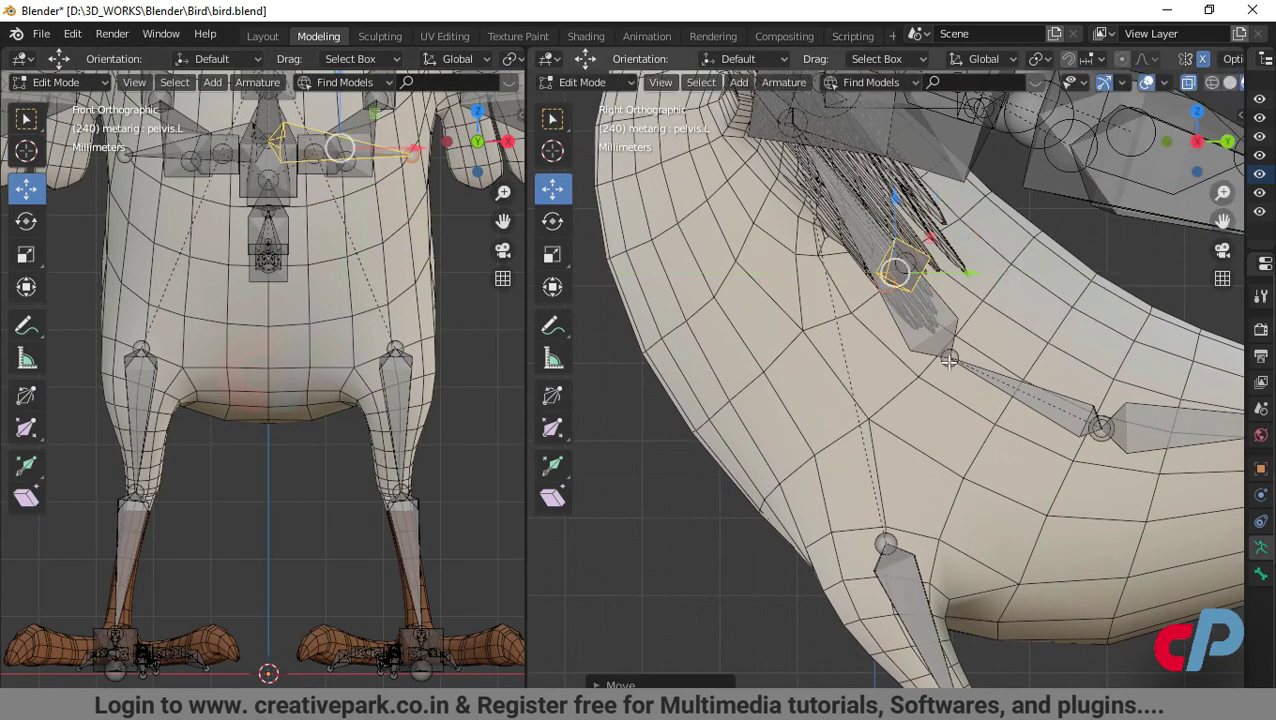
# Move the spine joint just behind the pelvis slightly up and back in the side view
pyautogui.click(949, 360)
pyautogui.press('g')
pyautogui.click(957, 342)
pyautogui.scroll(-1, 957, 342)
pyautogui.keyDown('shift'); pyautogui.moveTo(957, 342); pyautogui.dragTo(918, 426, button='middle'); pyautogui.keyUp('shift')
pyautogui.keyDown('shift'); pyautogui.moveTo(330, 200); pyautogui.dragTo(338, 293, button='middle'); pyautogui.keyUp('shift')
pyautogui.click(278, 120)
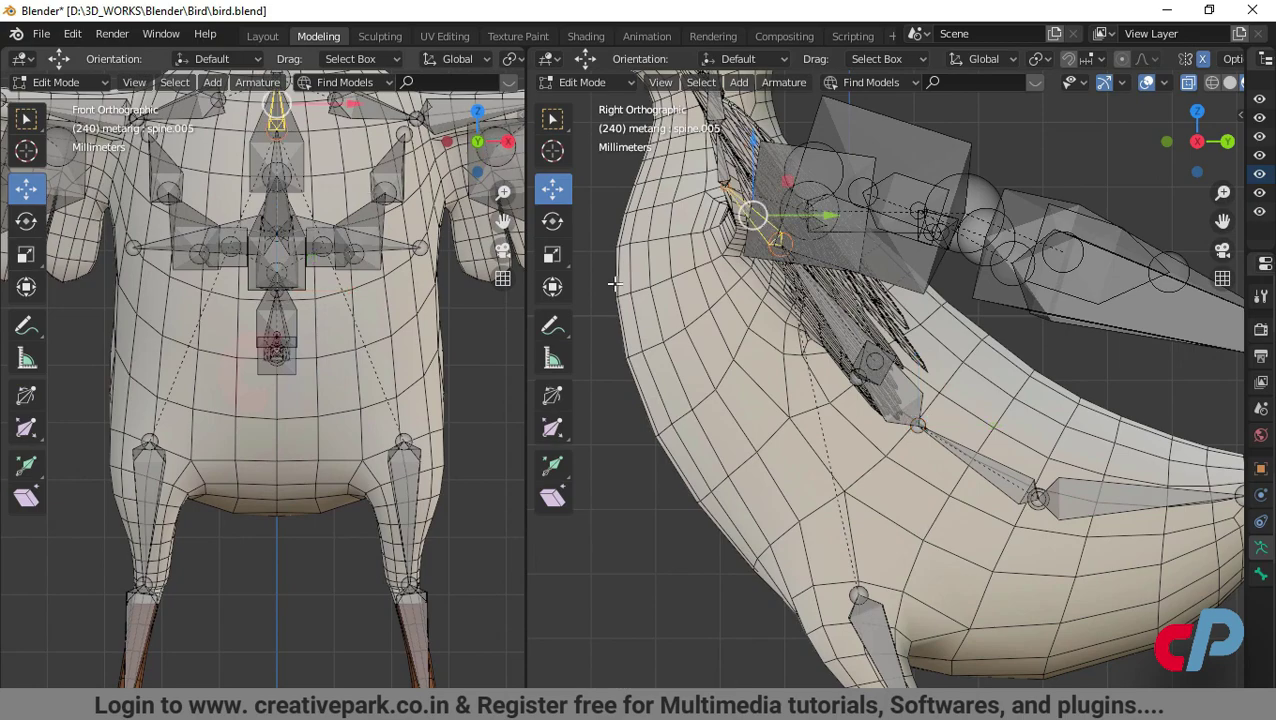
pyautogui.scroll(-1, 430, 240)
pyautogui.click(786, 248)
pyautogui.scroll(-1, 1085, 370)
pyautogui.click(1085, 370)
pyautogui.moveTo(900, 316); pyautogui.dragTo(1059, 253, button='middle')
pyautogui.scroll(2, 1059, 253)
pyautogui.press('KP_3')
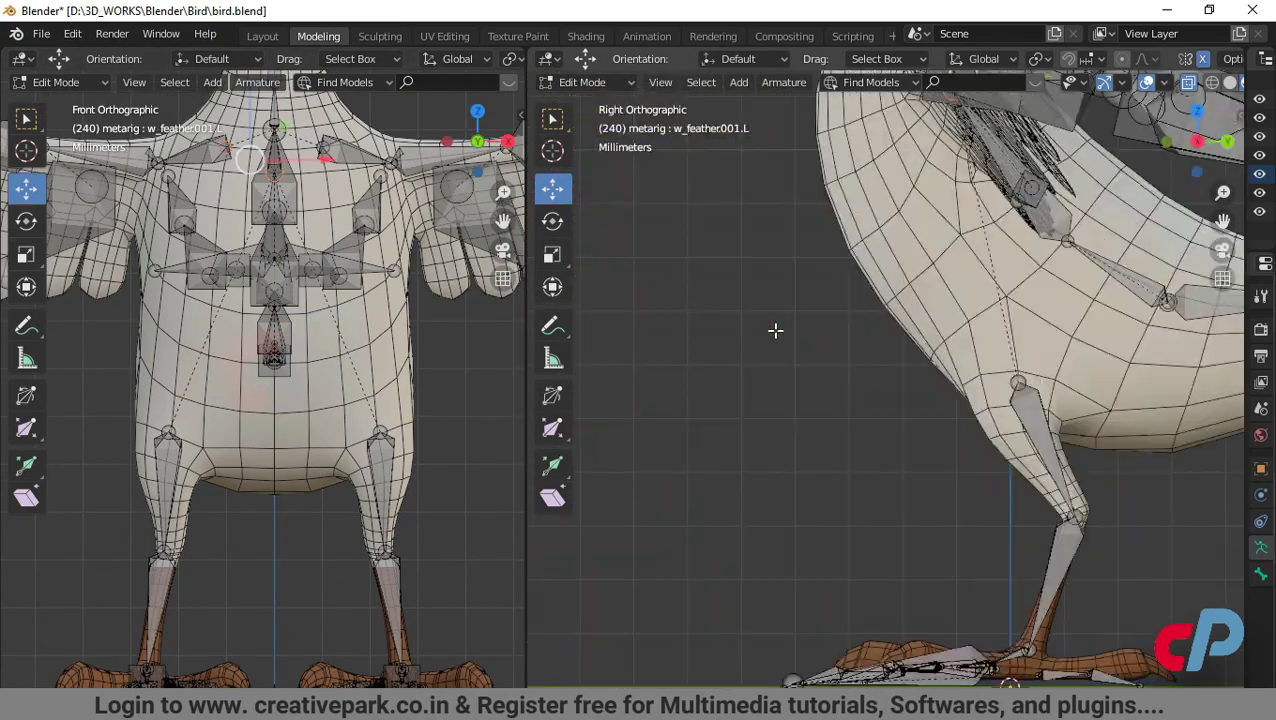
pyautogui.scroll(-3, 775, 330)
pyautogui.press('g')
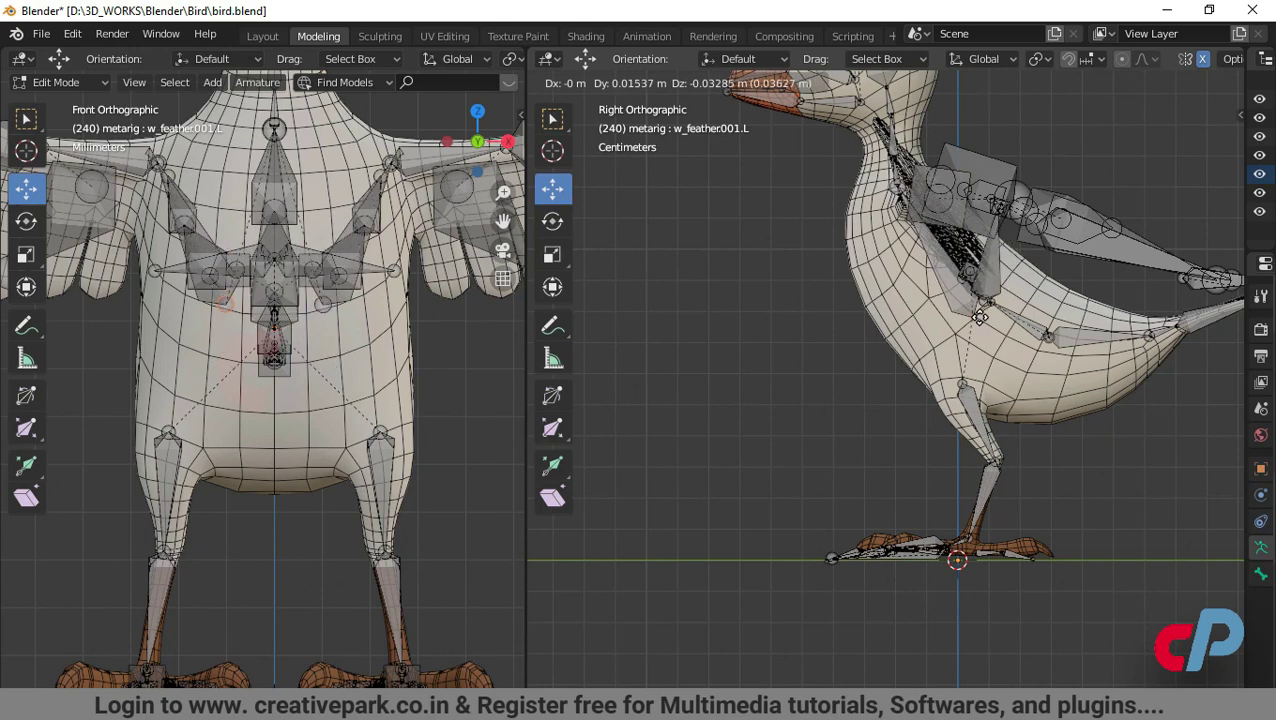
pyautogui.rightClick(980, 317)
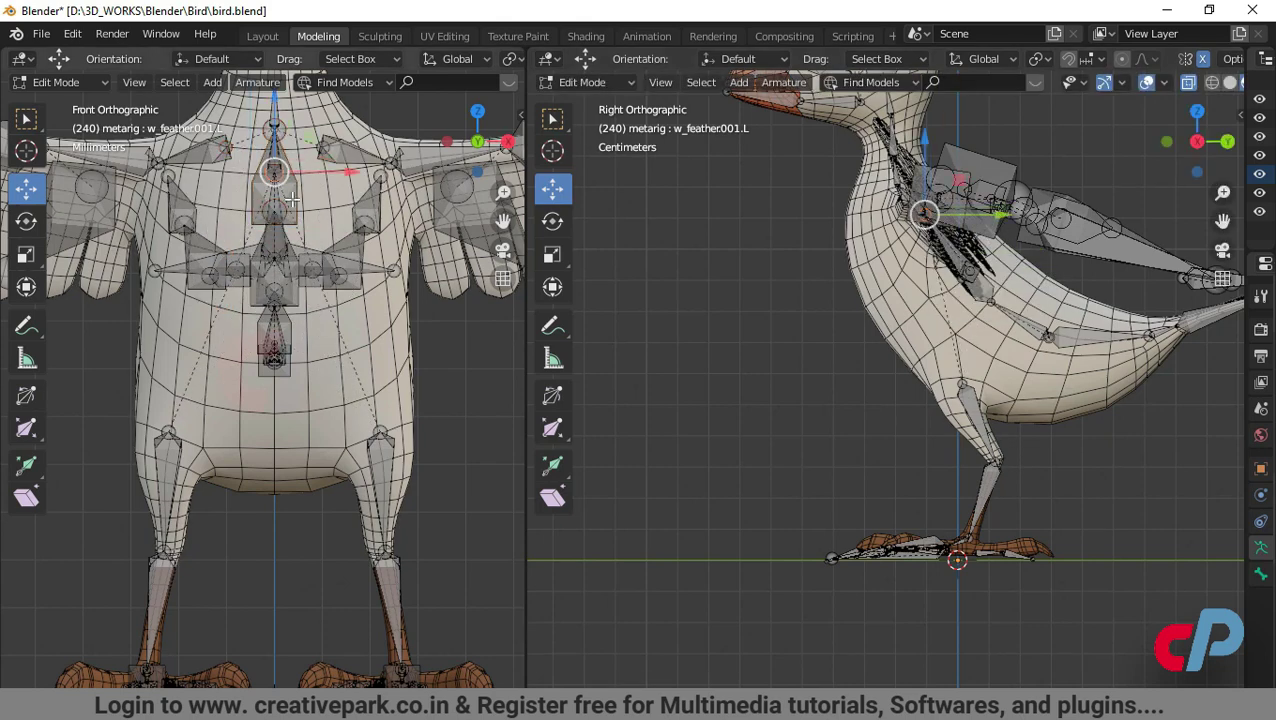
# Move the spine joint linked to the thigh bones down inside the body, adjusting it in the front and side views
pyautogui.moveTo(273, 172); pyautogui.dragTo(276, 316)
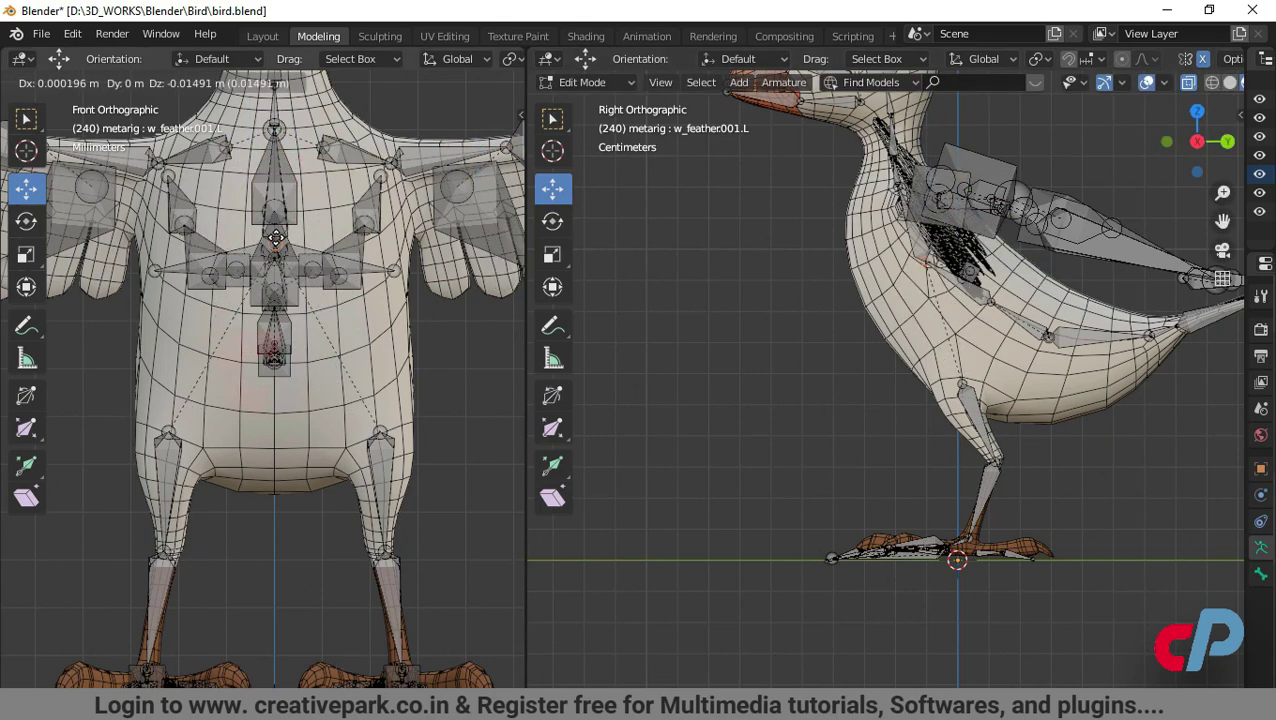
pyautogui.moveTo(272, 257); pyautogui.dragTo(272, 259)
pyautogui.keyDown('shift'); pyautogui.moveTo(990, 350); pyautogui.dragTo(902, 397, button='middle'); pyautogui.keyUp('shift')
pyautogui.click(902, 348)
pyautogui.moveTo(902, 348); pyautogui.dragTo(873, 331)
pyautogui.click(959, 386)
pyautogui.click(961, 384)
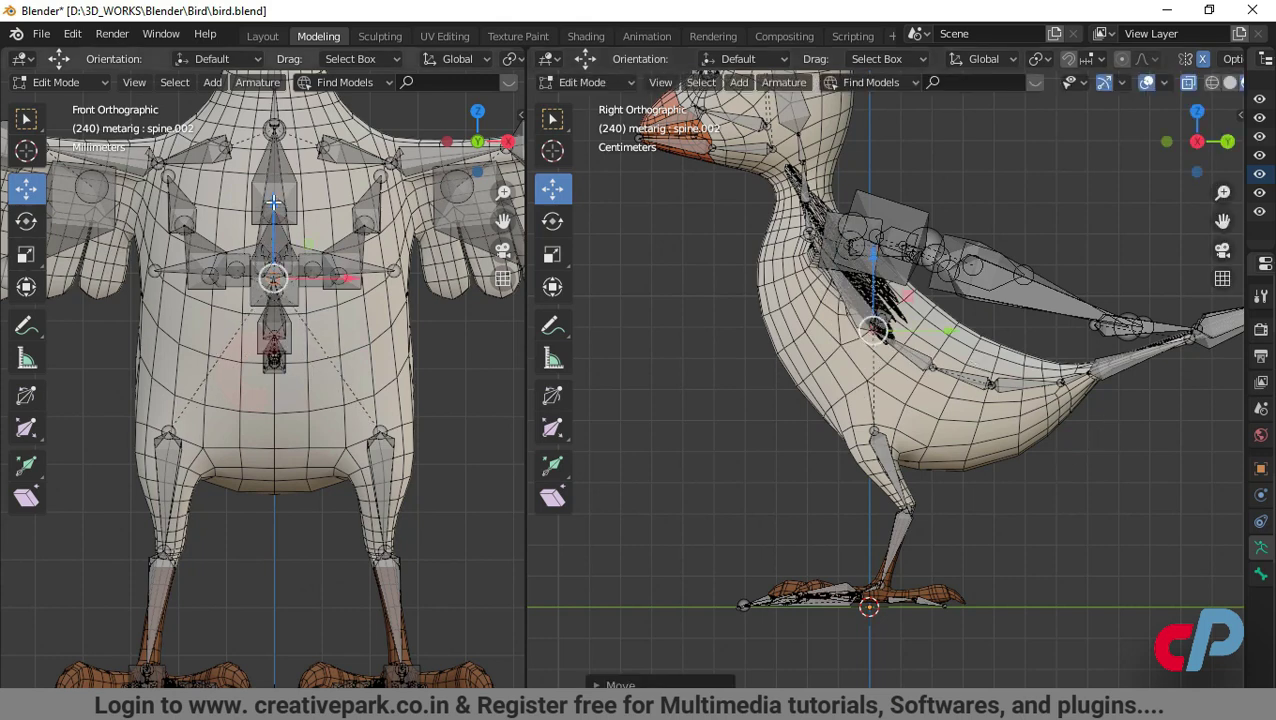
pyautogui.moveTo(273, 202); pyautogui.dragTo(274, 285)
pyautogui.moveTo(874, 389); pyautogui.dragTo(885, 367)
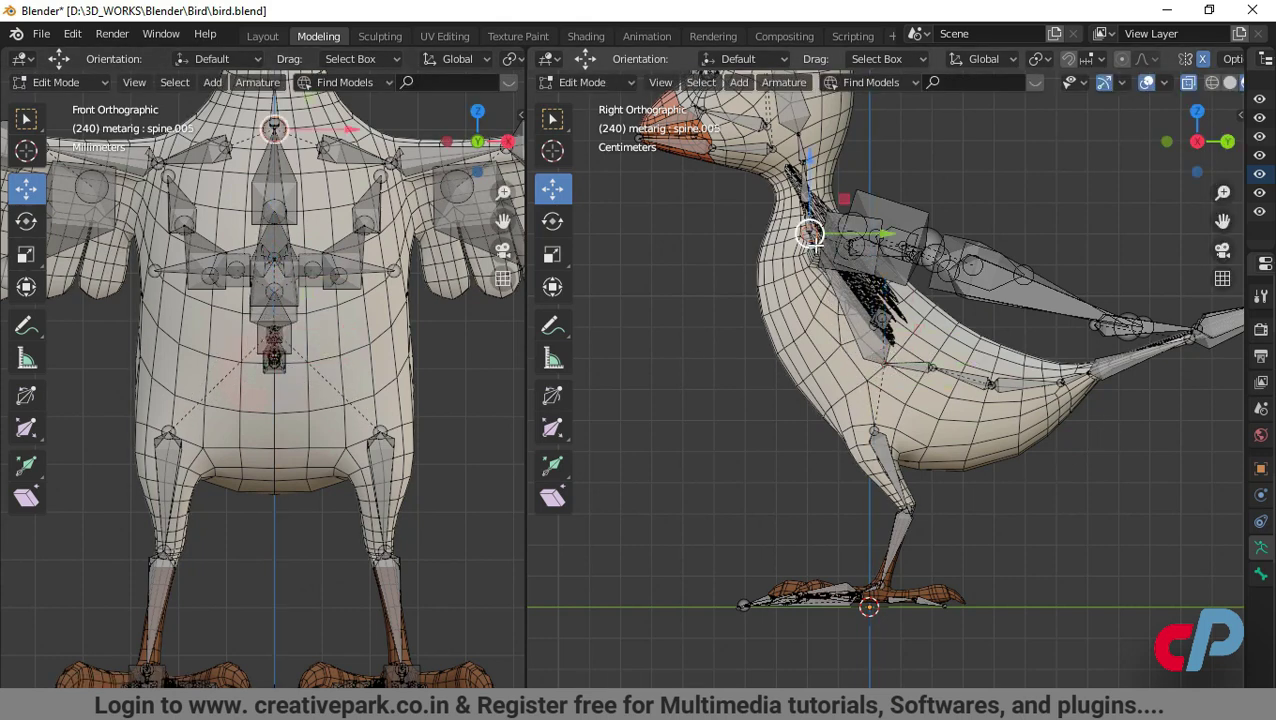
# Move the spine joint below the neck down and back, and raise the lower spine joint above the thigh slightly
pyautogui.moveTo(817, 246); pyautogui.dragTo(837, 296)
pyautogui.click(885, 365)
pyautogui.moveTo(885, 367); pyautogui.dragTo(889, 343)
pyautogui.scroll(-1, 780, 423)
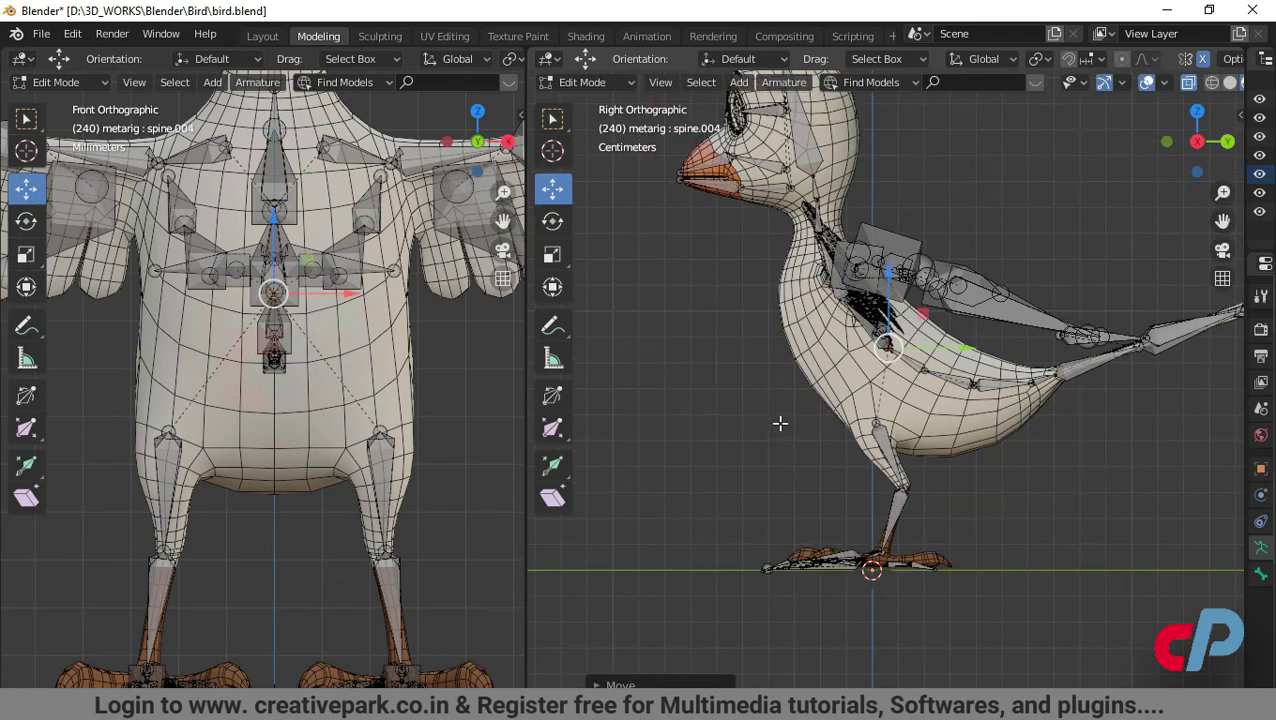
# Widen the front viewport and nudge the two neighbouring spine joints above the thigh to smooth the spine line
pyautogui.scroll(-3, 390, 365)
pyautogui.moveTo(527, 461); pyautogui.dragTo(632, 455)
pyautogui.moveTo(501, 421); pyautogui.dragTo(470, 430, button='middle')
pyautogui.scroll(2, 1037, 370)
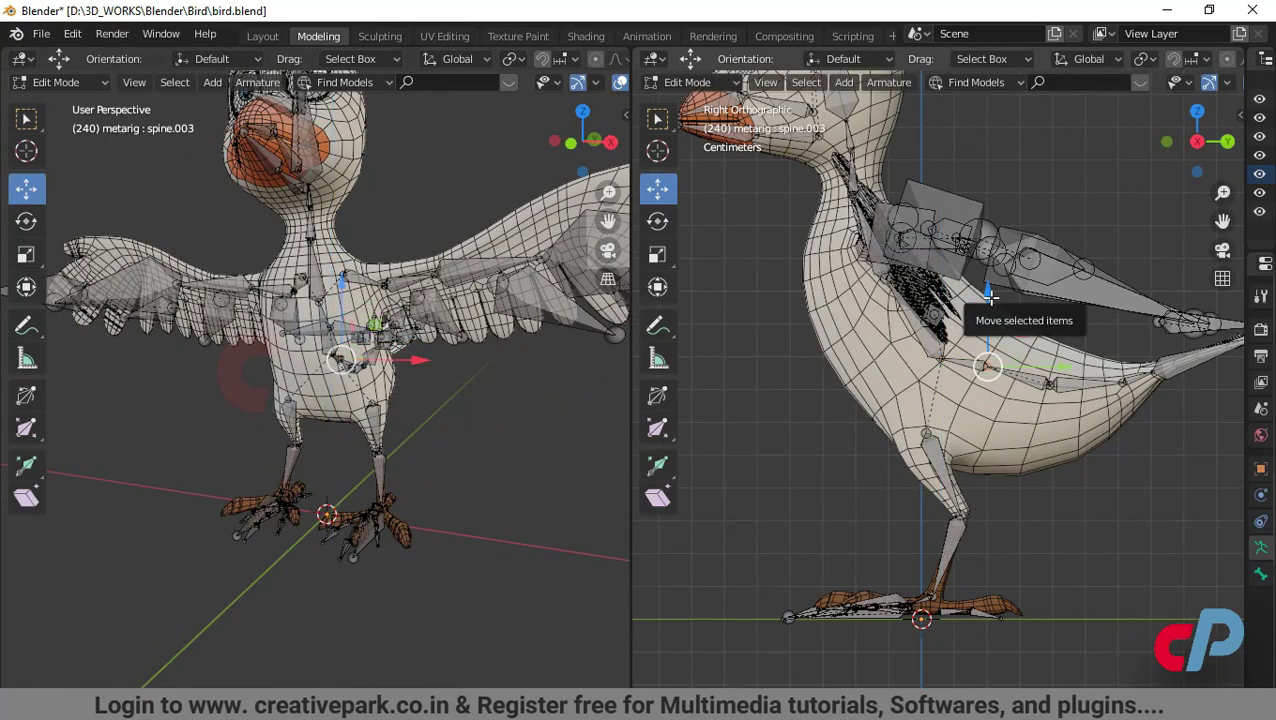
pyautogui.moveTo(988, 293); pyautogui.dragTo(988, 308)
pyautogui.moveTo(942, 360); pyautogui.dragTo(948, 352)
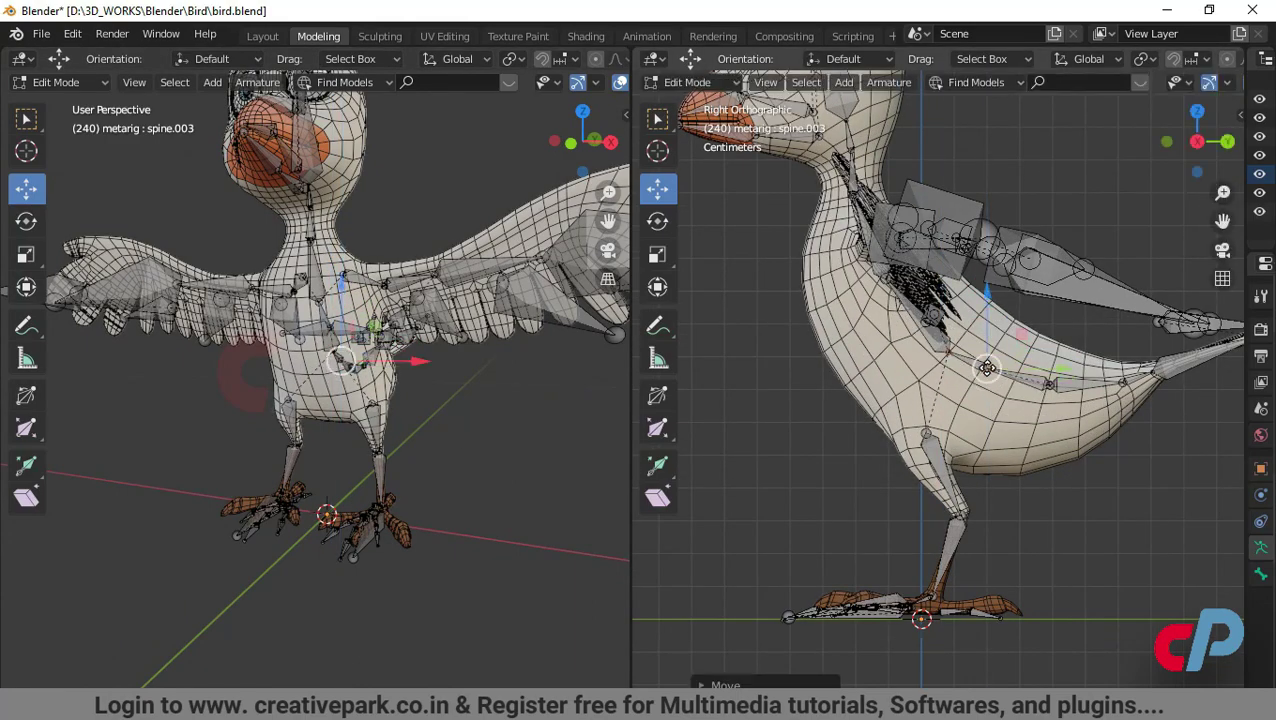
pyautogui.scroll(-2, 987, 368)
pyautogui.press('KP_1')
pyautogui.scroll(4, 435, 393)
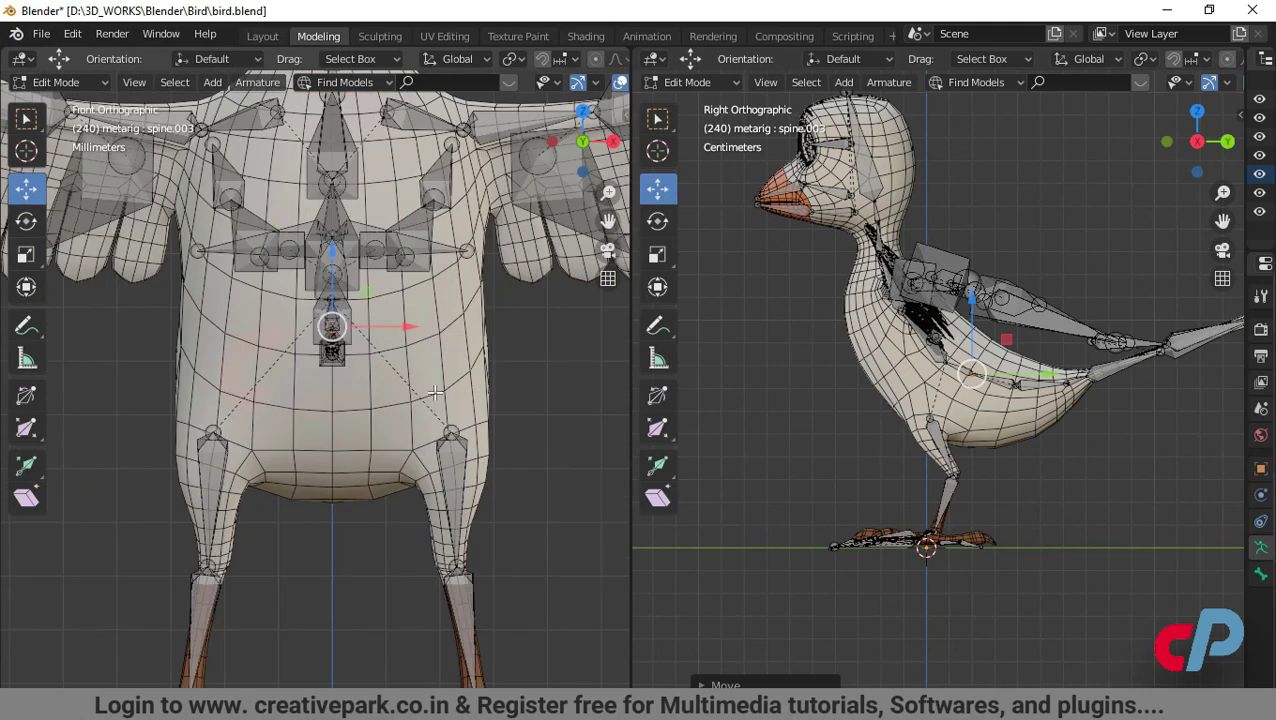
pyautogui.scroll(-2, 450, 374)
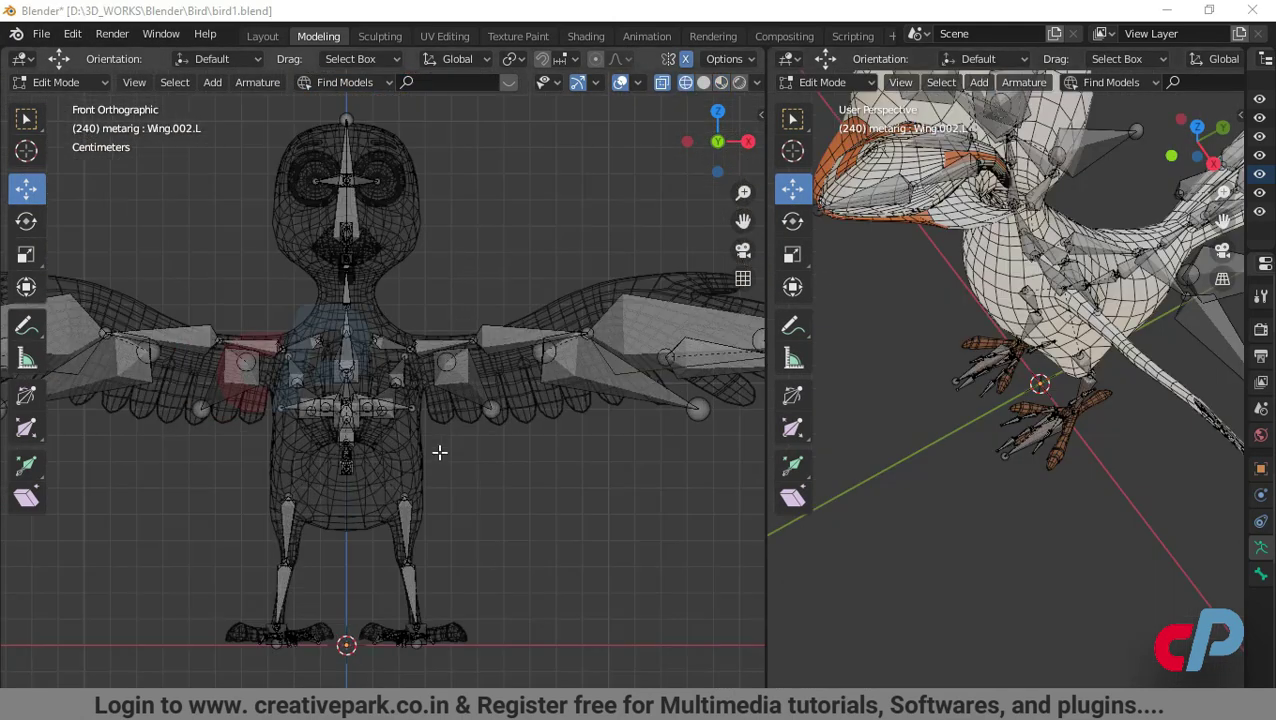
# Lower the left pelvis bone inside the body in the front view
pyautogui.click(410, 428)
pyautogui.moveTo(375, 349); pyautogui.dragTo(384, 433)
pyautogui.scroll(-3, 535, 299)
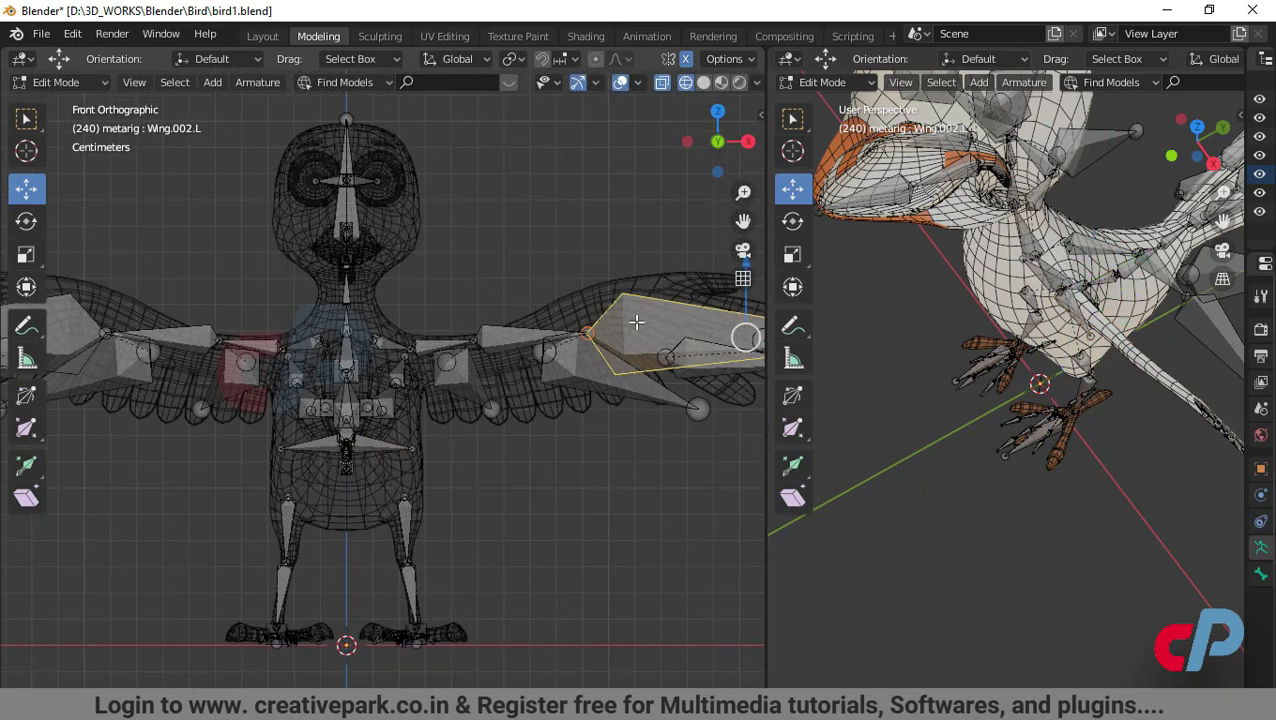
# Try to shift the left wing bones forward in the top view
pyautogui.press('KP_7')
pyautogui.moveTo(596, 235); pyautogui.dragTo(607, 285)
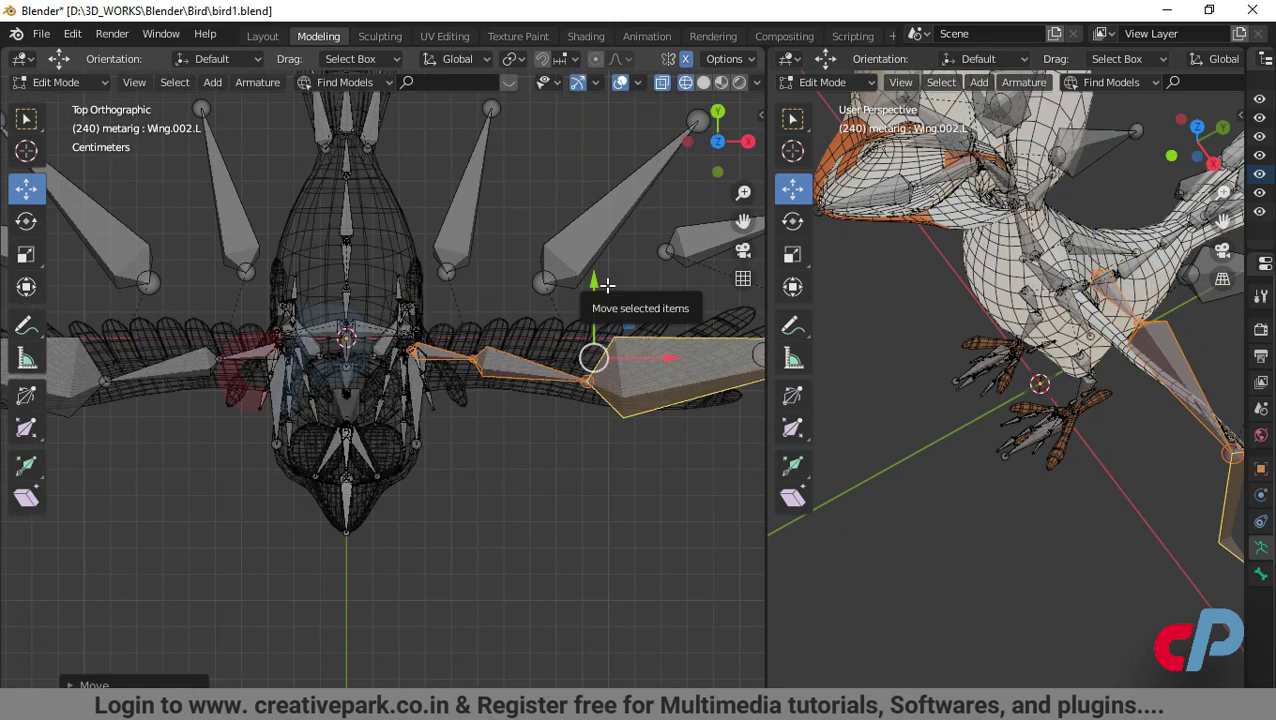
pyautogui.hotkey('ctrl', 'z')
# Add the left feather bones and the wing root joint to the selection and move the whole left wing chain forward onto the mesh
pyautogui.scroll(-1, 599, 273)
pyautogui.keyDown('shift'); pyautogui.click(642, 256); pyautogui.keyUp('shift')
pyautogui.scroll(6, 466, 309)
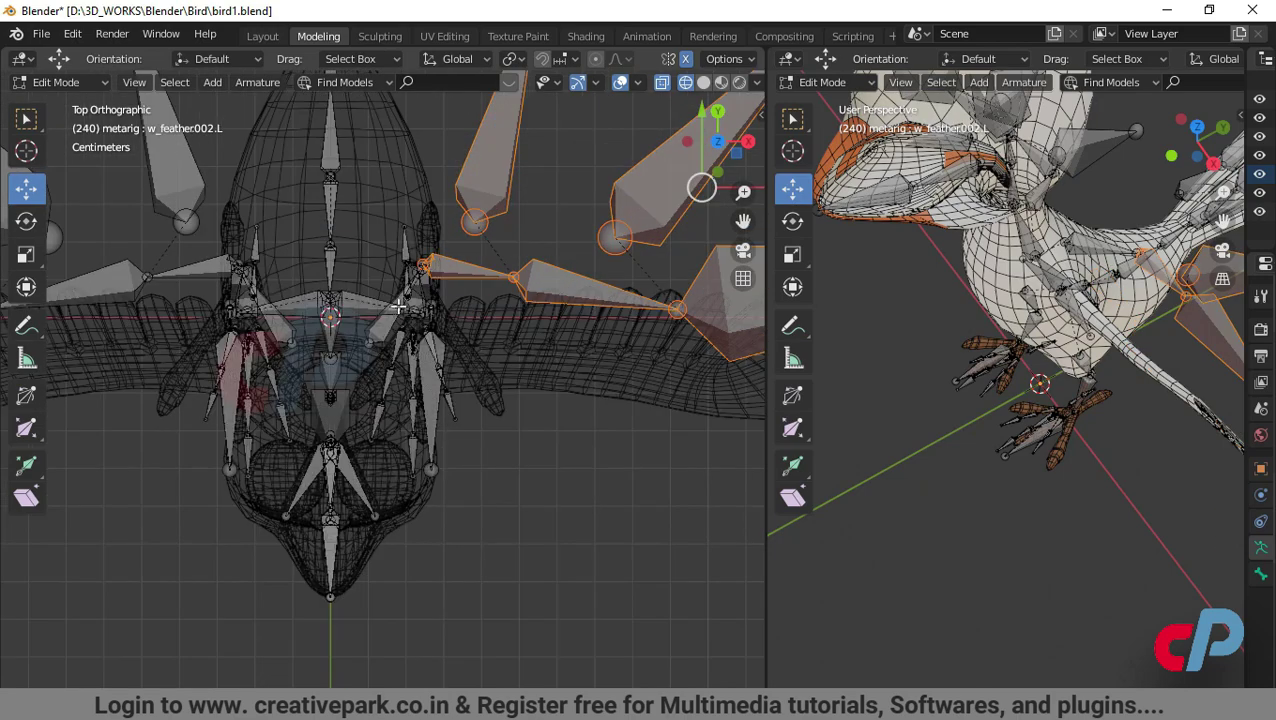
pyautogui.keyDown('shift'); pyautogui.moveTo(482, 259); pyautogui.dragTo(441, 350, button='middle'); pyautogui.keyUp('shift')
pyautogui.scroll(3, 436, 300)
pyautogui.keyDown('shift'); pyautogui.click(430, 183); pyautogui.keyUp('shift')
pyautogui.scroll(-6, 480, 205)
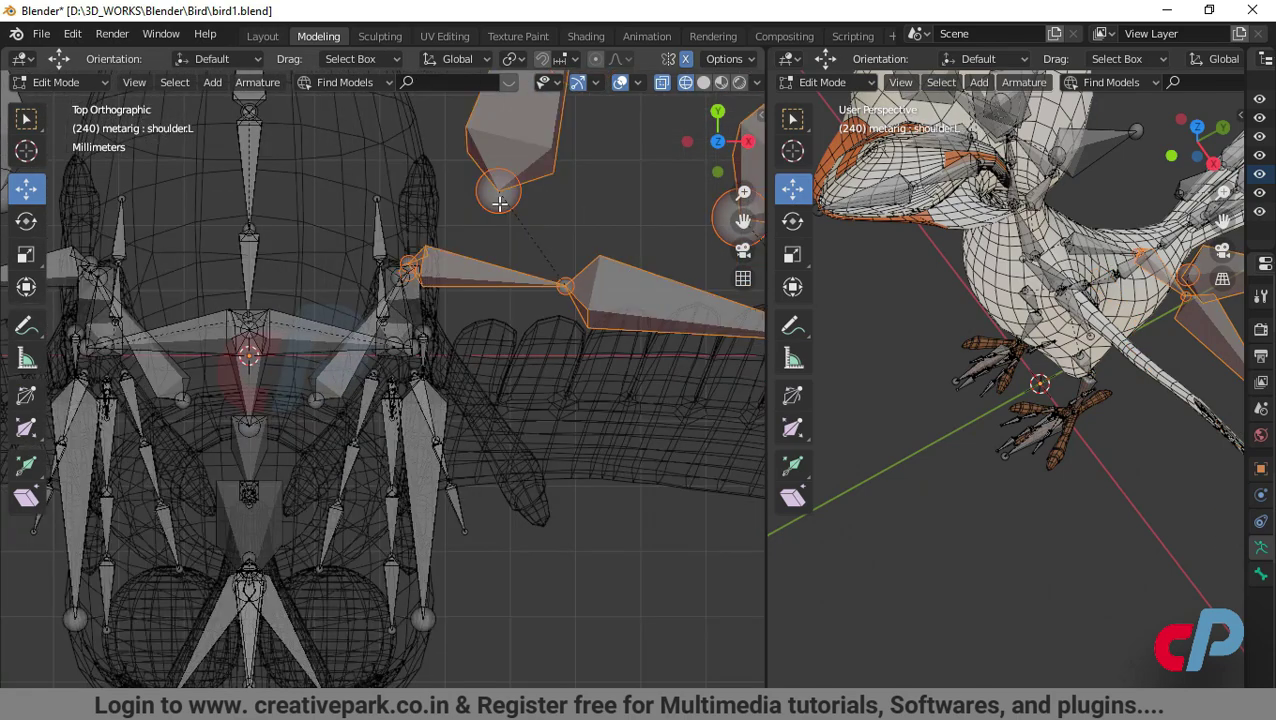
pyautogui.moveTo(645, 163); pyautogui.dragTo(680, 297)
# Move the inner joint of the left shoulder bone forward in the top view
pyautogui.click(344, 393)
pyautogui.moveTo(344, 319); pyautogui.dragTo(343, 350)
pyautogui.rightClick(342, 350)
# Move the outer joint of Wing.L slightly inward and adjust its height within the wing mesh in the front view
pyautogui.click(490, 457)
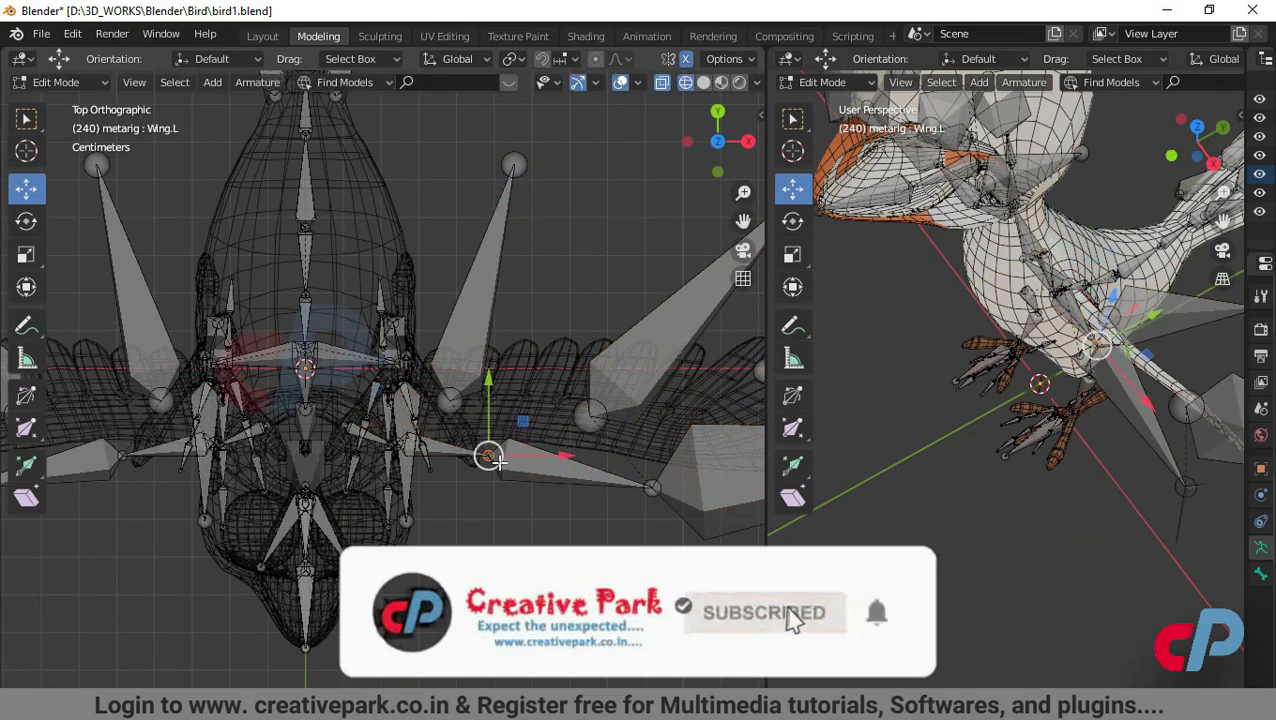
pyautogui.scroll(-1, 573, 505)
pyautogui.press('KP_3')
pyautogui.press('KP_1')
pyautogui.scroll(3, 1042, 464)
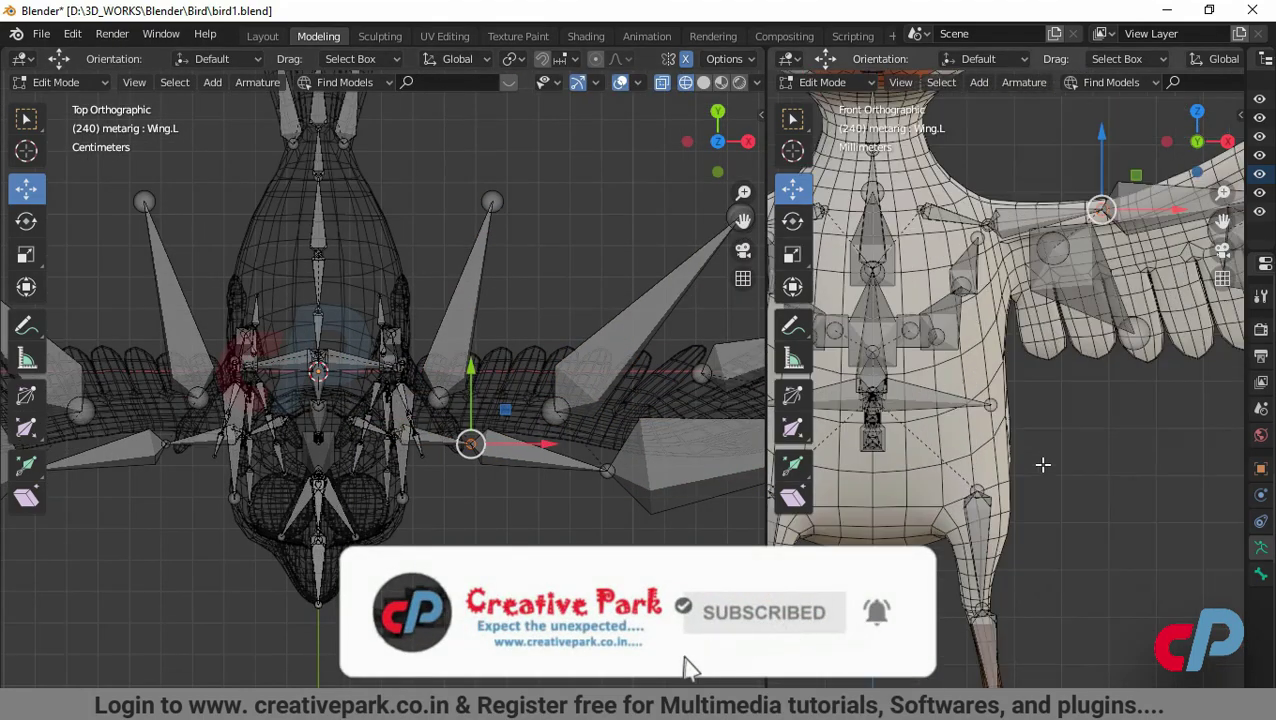
pyautogui.keyDown('shift'); pyautogui.moveTo(1182, 228); pyautogui.dragTo(1126, 436, button='middle'); pyautogui.keyUp('shift')
pyautogui.moveTo(1122, 421); pyautogui.dragTo(1109, 421)
pyautogui.moveTo(1030, 343); pyautogui.dragTo(1031, 346)
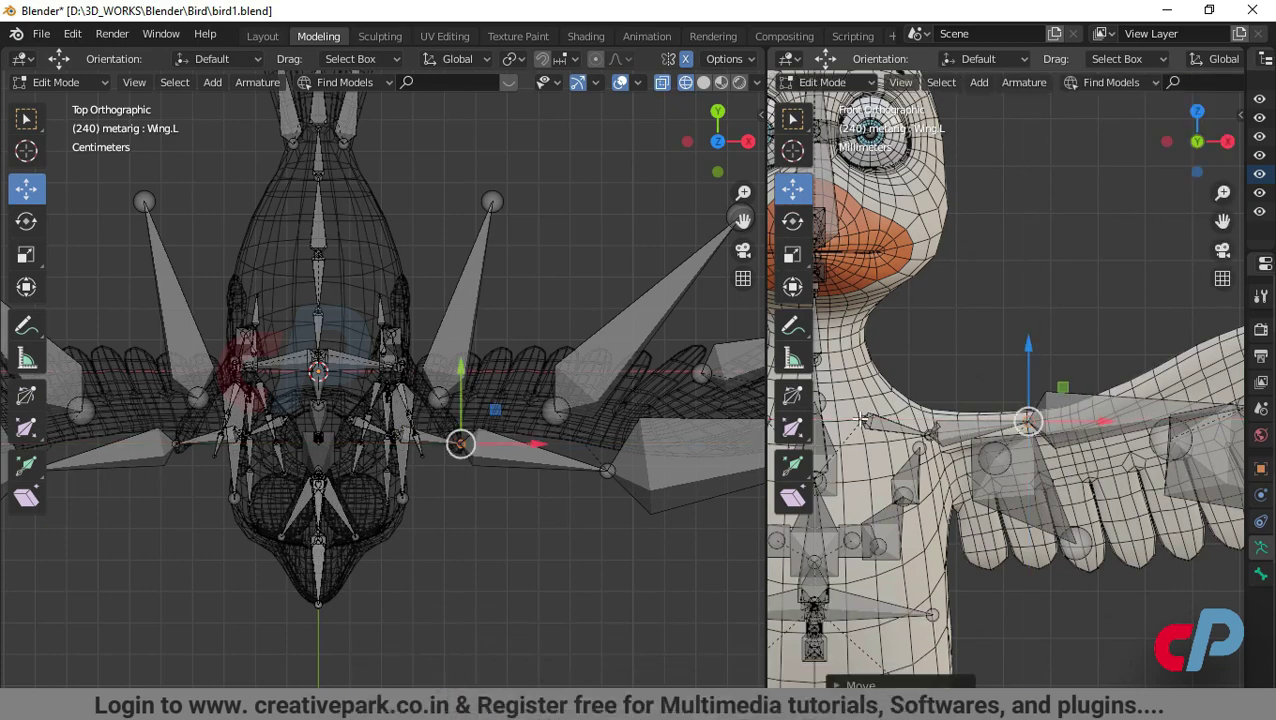
# Adjust the height of the left shoulder bone's inner joint and shift it toward the body's centre in the front view
pyautogui.click(862, 418)
pyautogui.scroll(-1, 896, 397)
pyautogui.scroll(-1, 958, 470)
pyautogui.moveTo(875, 367); pyautogui.dragTo(884, 337)
pyautogui.scroll(1, 1062, 568)
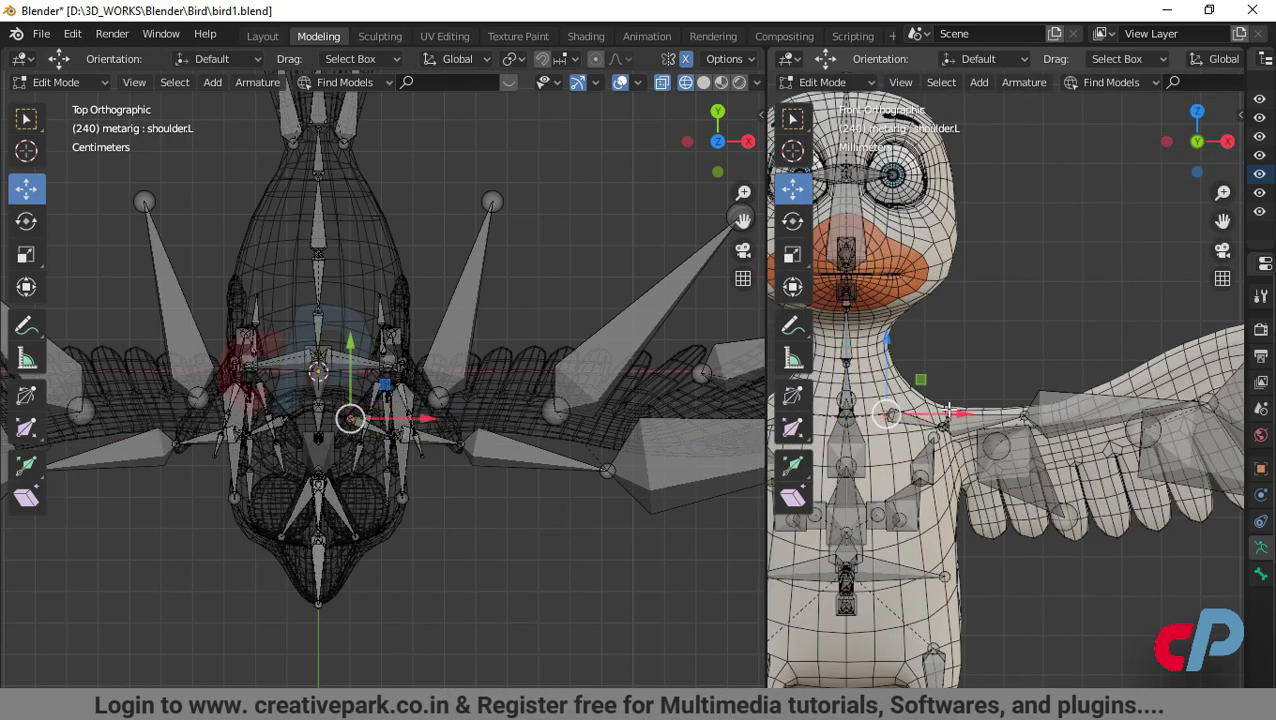
pyautogui.moveTo(949, 411); pyautogui.dragTo(928, 412)
# Move the outer joint of the left shoulder bone slightly up and inward in the front view
pyautogui.click(944, 427)
pyautogui.moveTo(942, 353); pyautogui.dragTo(942, 349)
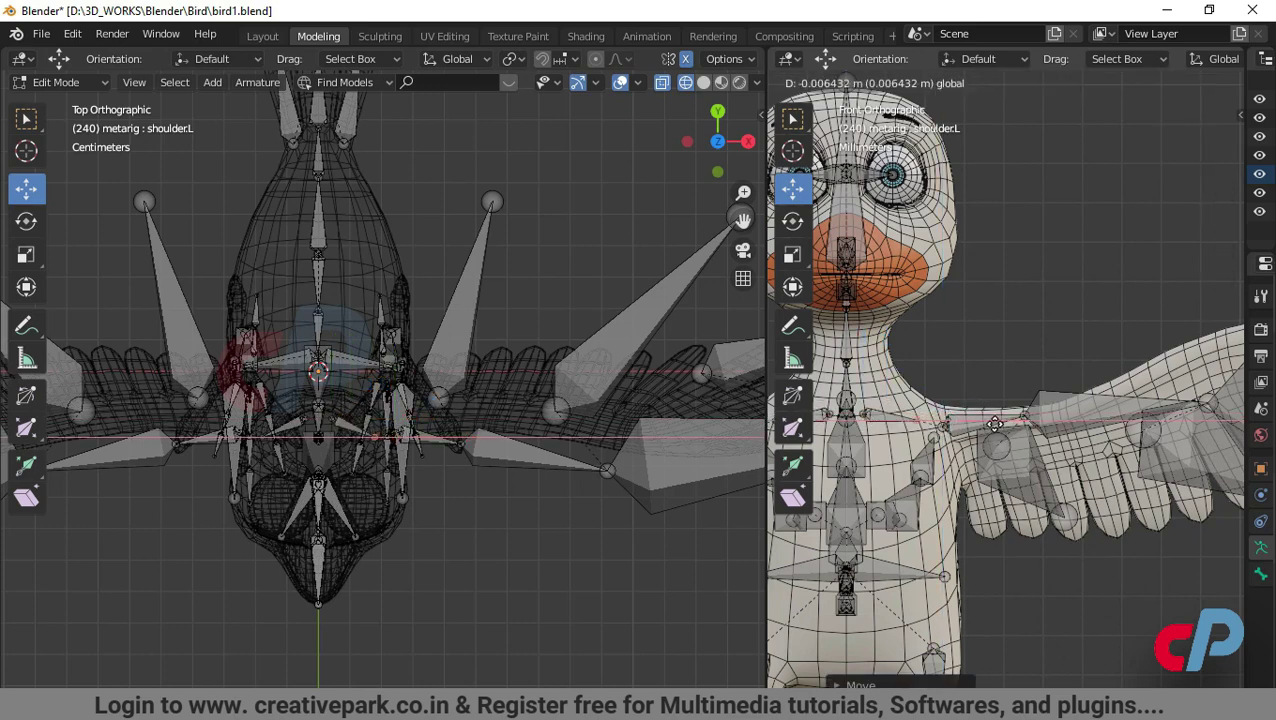
pyautogui.click(942, 344)
pyautogui.scroll(-2, 1001, 529)
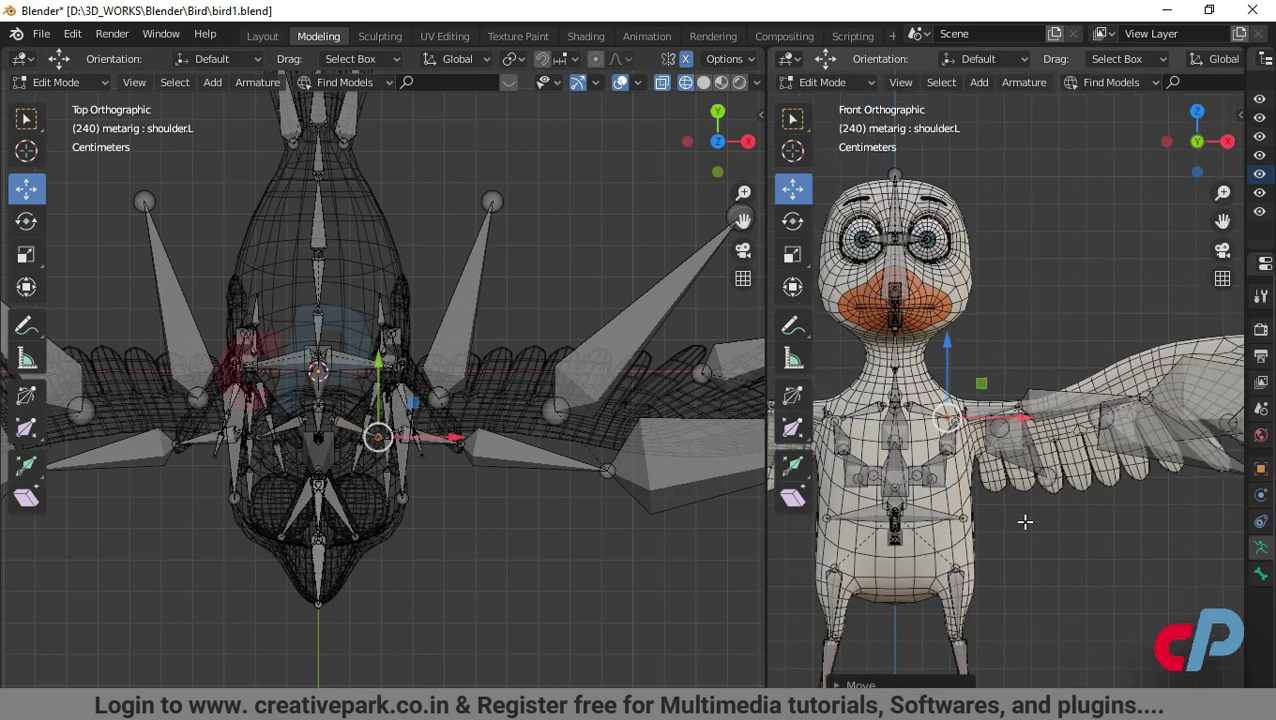
# Move the joint between Wing.L and Wing.001.L slightly outward along the wing in the front view
pyautogui.scroll(2, 567, 521)
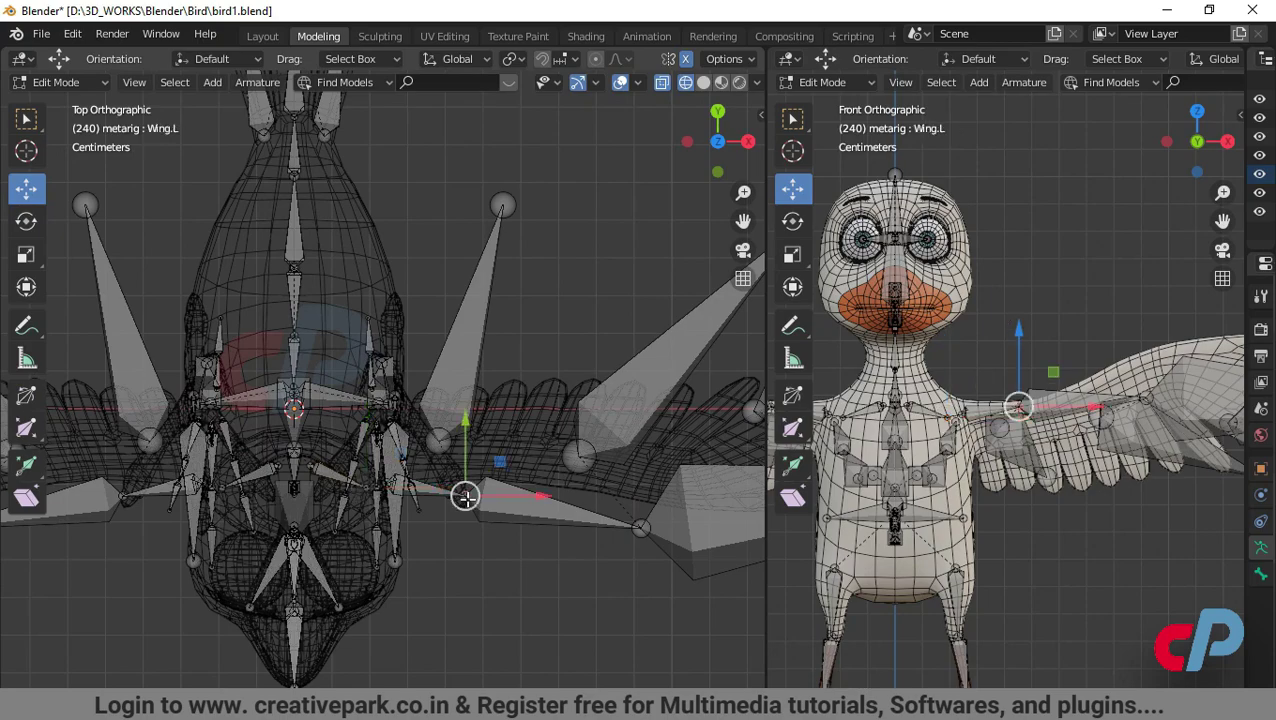
pyautogui.click(467, 499)
pyautogui.scroll(2, 1046, 434)
pyautogui.click(1025, 416)
pyautogui.press('g')
pyautogui.click(1045, 412)
pyautogui.scroll(-1, 957, 473)
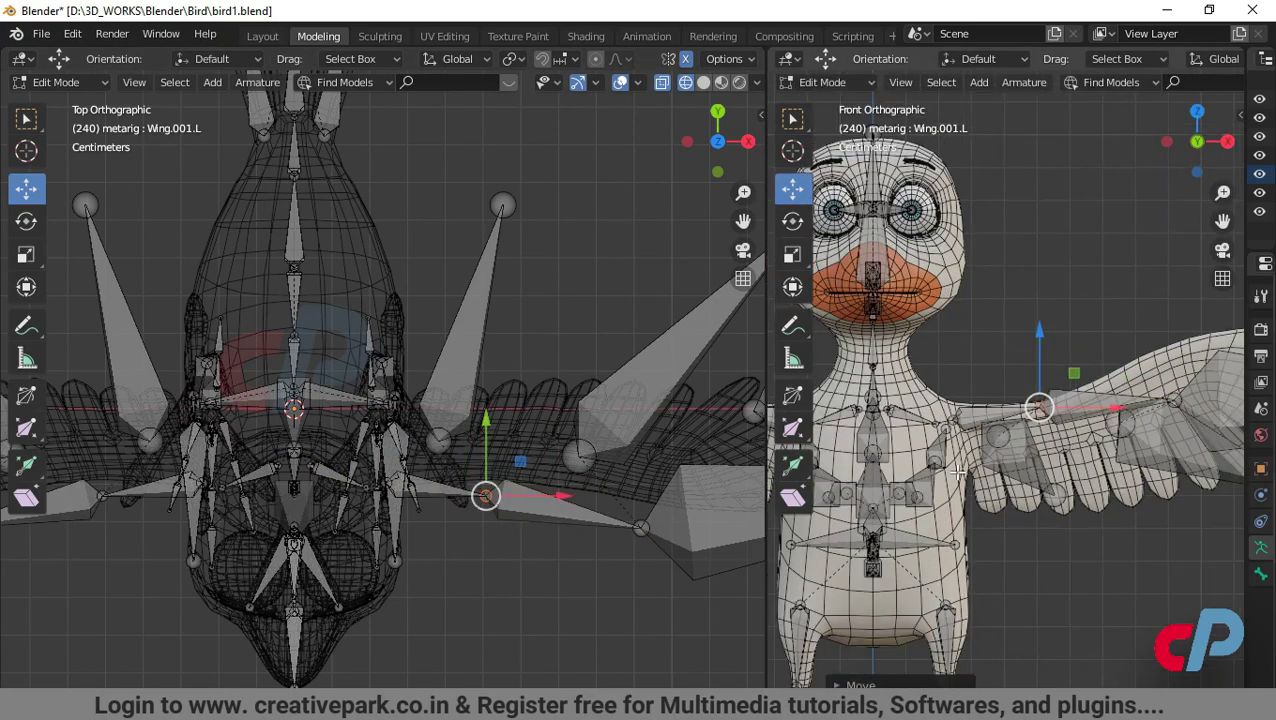
# Move both end joints of Wing.L backward along the Y axis into the wing mesh in the top view
pyautogui.moveTo(958, 472); pyautogui.dragTo(800, 490, button='middle')
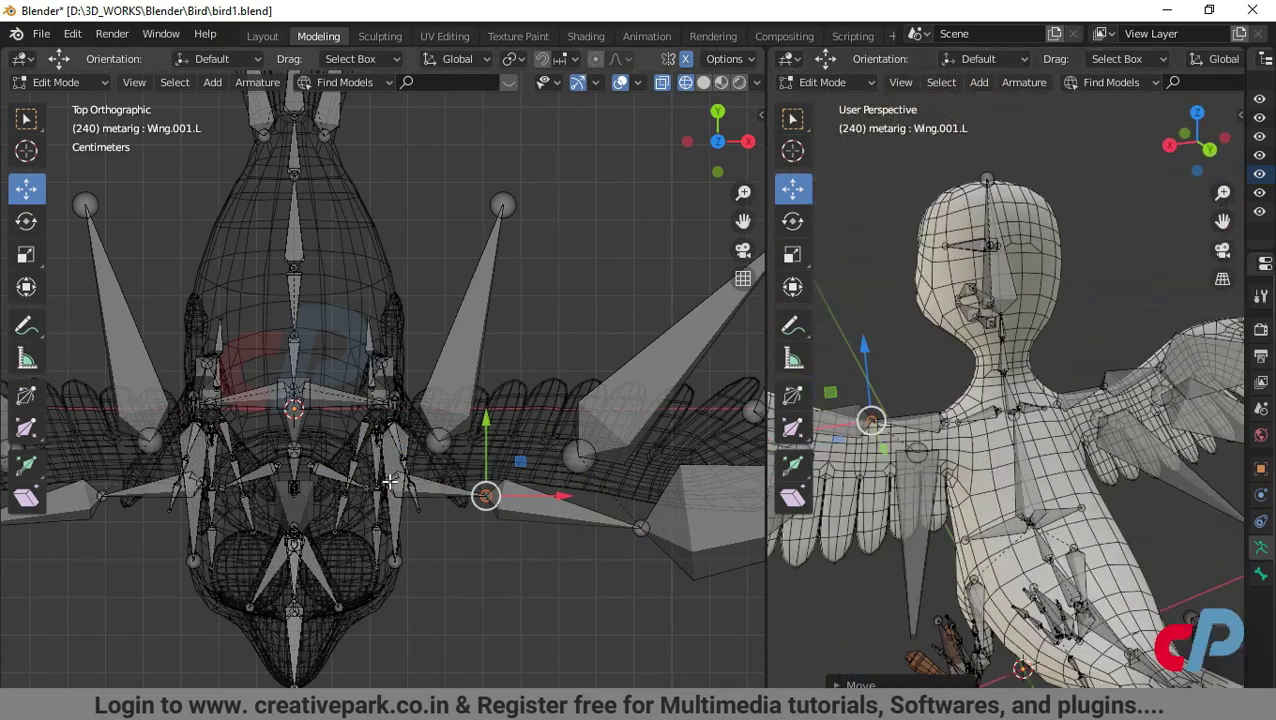
pyautogui.click(387, 462)
pyautogui.press('g')
pyautogui.press('y')
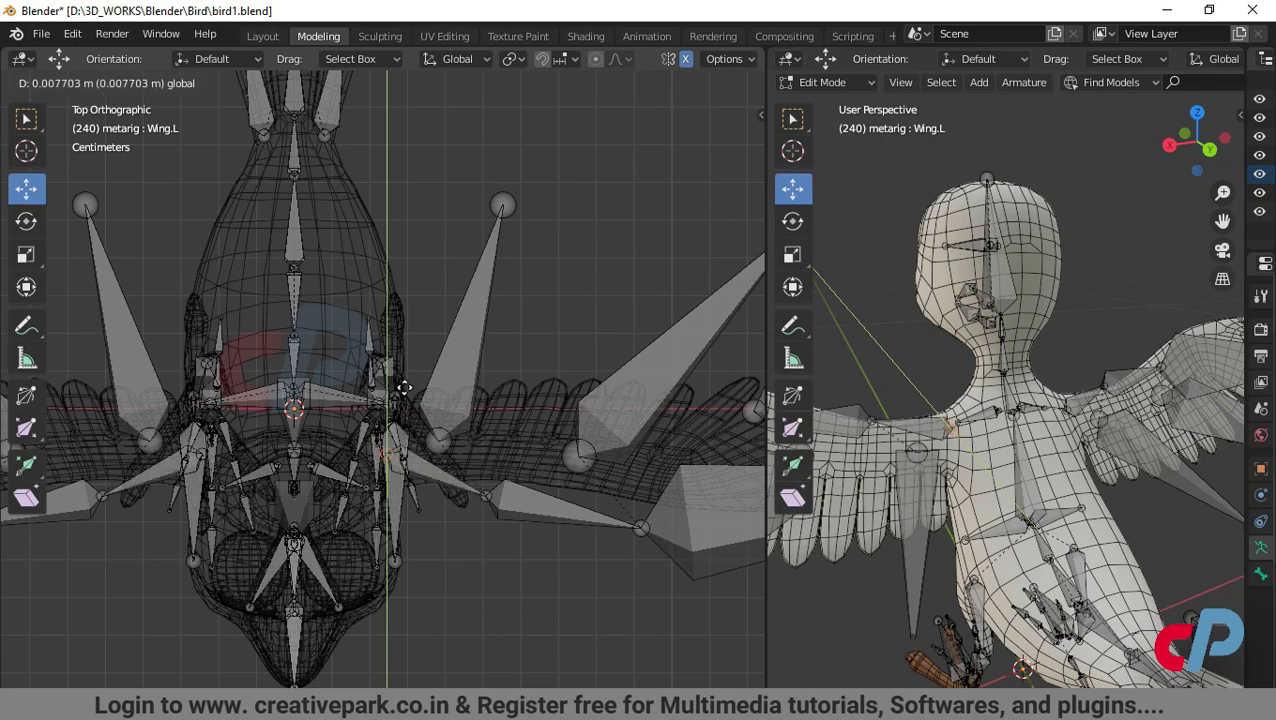
pyautogui.click(404, 388)
pyautogui.click(486, 496)
pyautogui.press('g')
pyautogui.press('y')
pyautogui.click(513, 386)
pyautogui.moveTo(1090, 460); pyautogui.dragTo(845, 455, button='middle')
pyautogui.scroll(-3, 493, 511)
pyautogui.scroll(2, 560, 525)
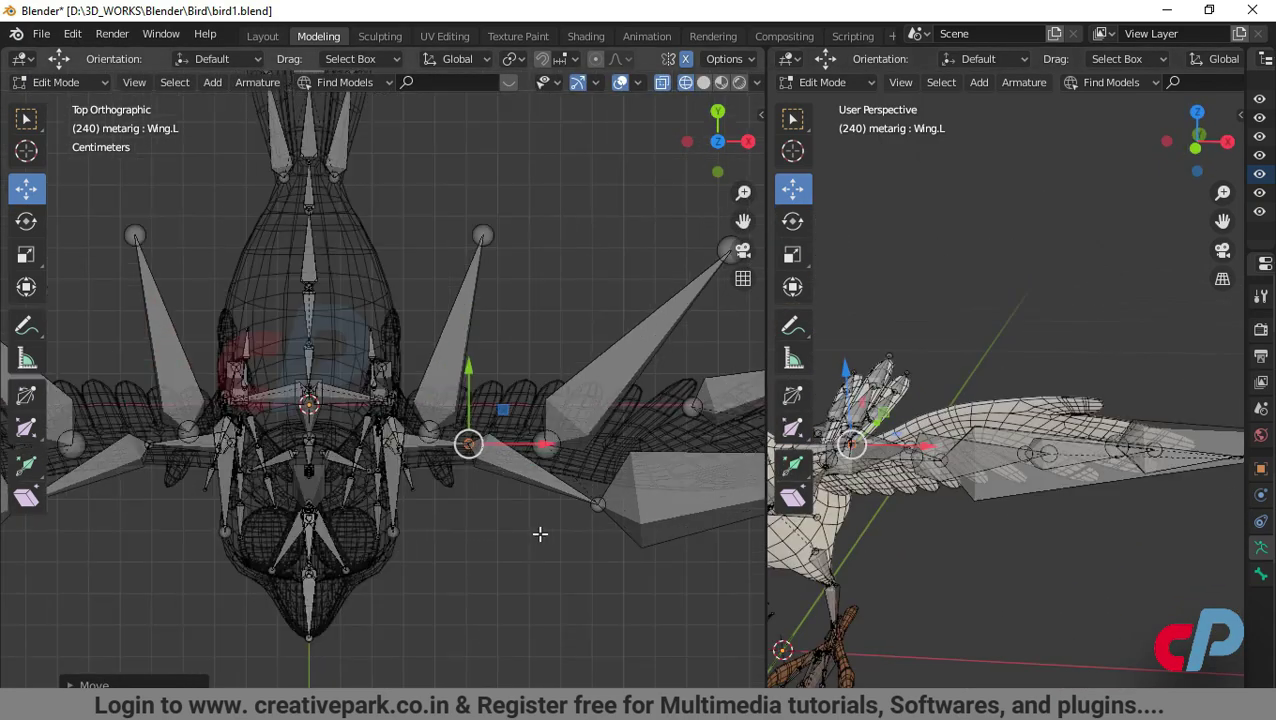
# Move the outer joint of Wing.001.L back into the wing and pull the tip of Wing.002.L inward in the top view
pyautogui.click(597, 503)
pyautogui.press('g')
pyautogui.click(600, 450)
pyautogui.scroll(-3, 624, 510)
pyautogui.click(727, 427)
pyautogui.press('g')
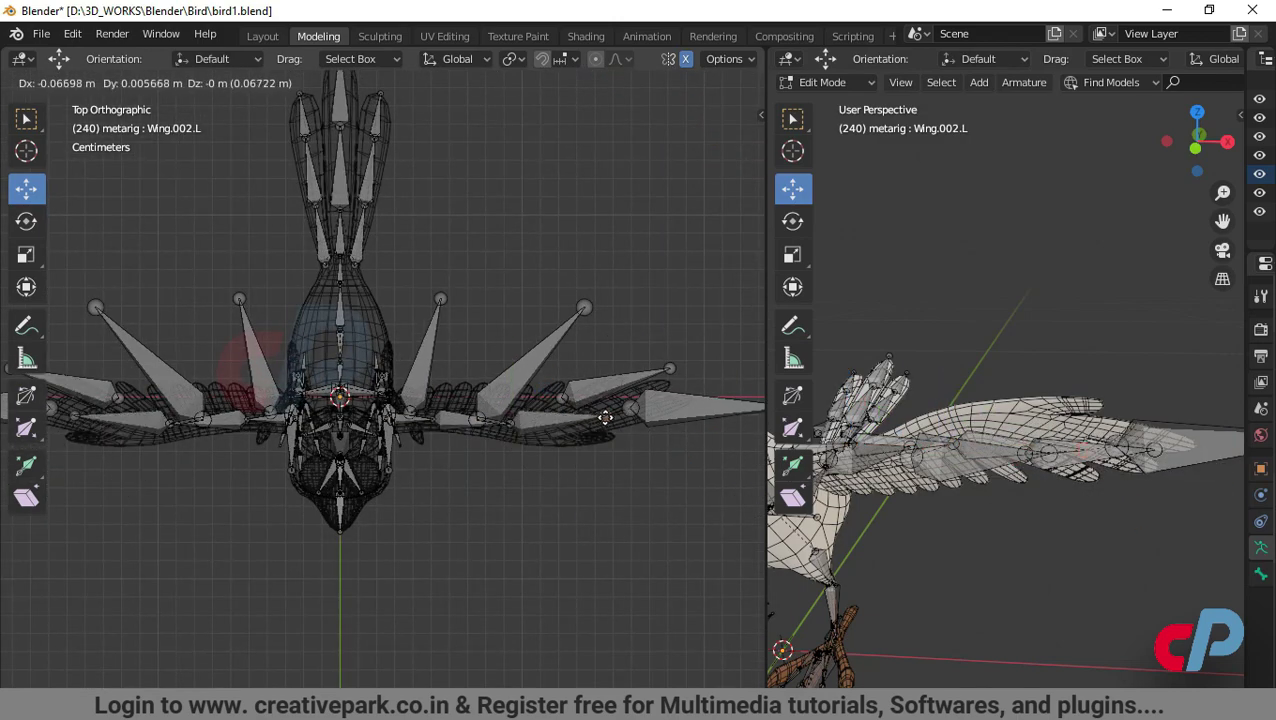
pyautogui.click(588, 442)
# In the front view, raise the outer joint of Wing.001.L and move the tip of Wing.002.L slightly inward and down
pyautogui.press('KP_1')
pyautogui.scroll(6, 540, 410)
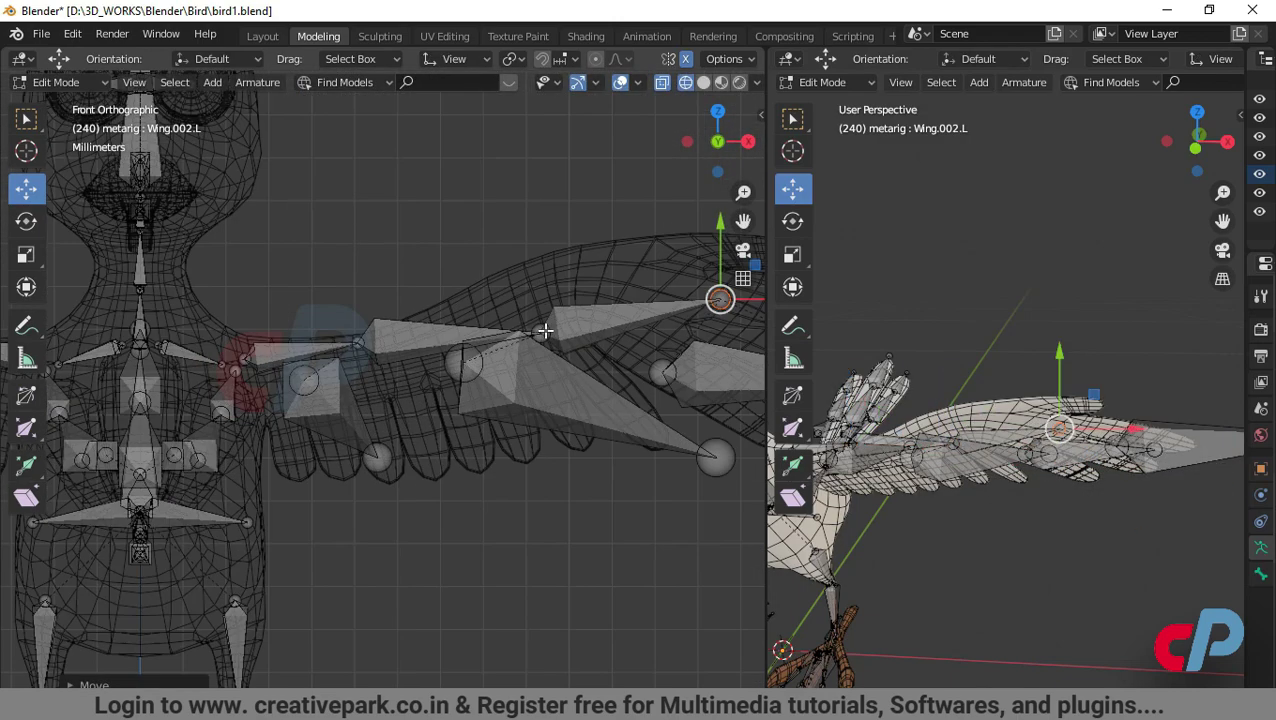
pyautogui.click(543, 333)
pyautogui.press('g')
pyautogui.click(539, 303)
pyautogui.click(721, 298)
pyautogui.press('g')
pyautogui.click(692, 322)
pyautogui.scroll(-4, 394, 463)
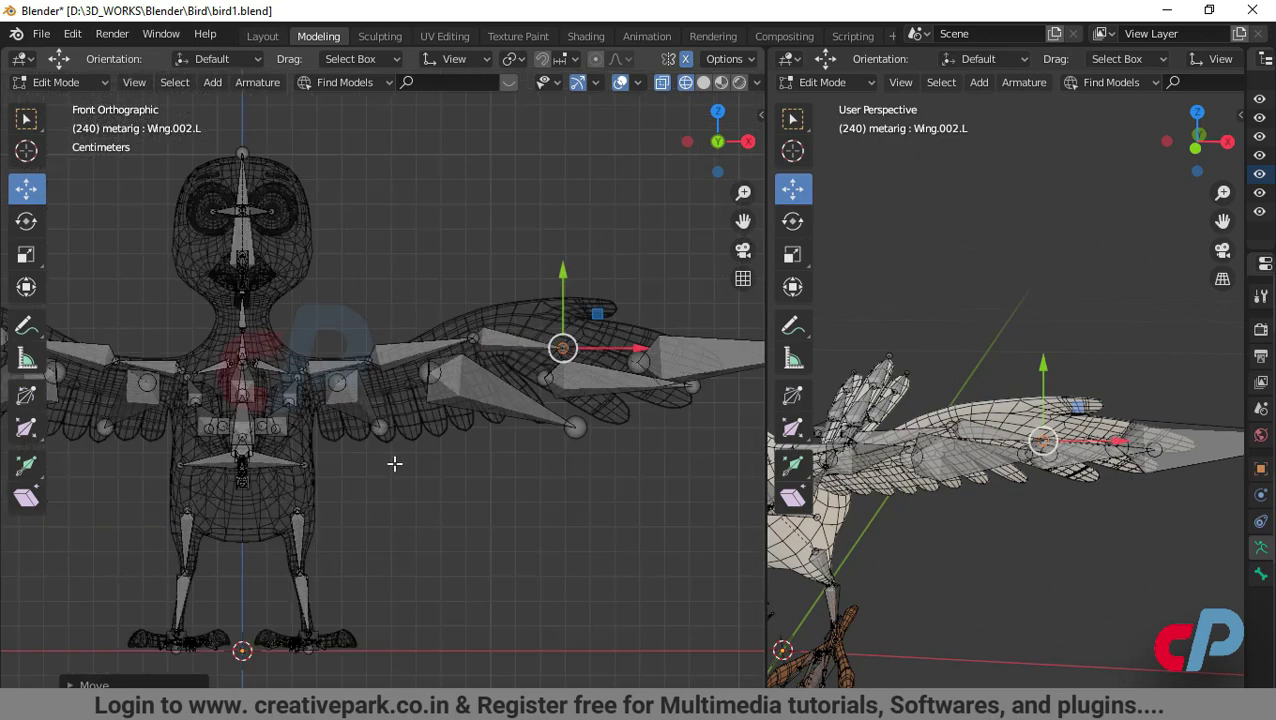
# Shorten and reposition the w_feather004.L and w_feather003.L bones so they lie within the left wing feathers in the top view
pyautogui.scroll(-1, 408, 423)
pyautogui.press('KP_7')
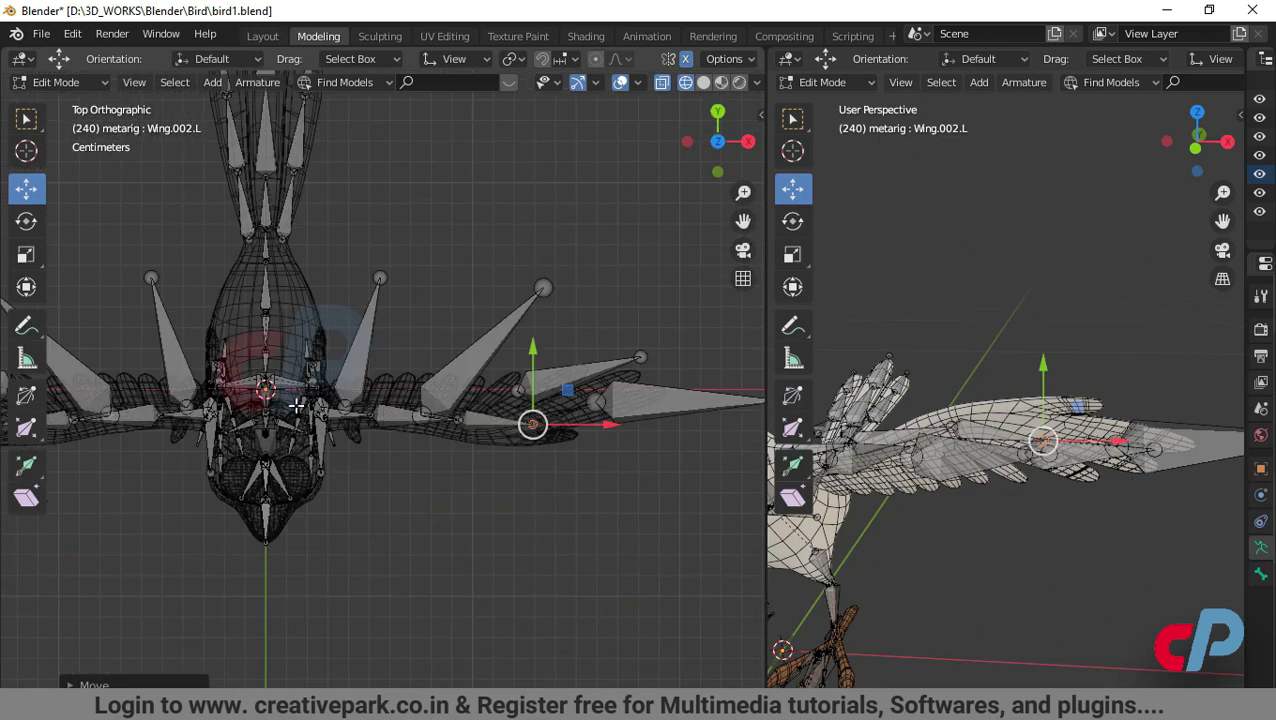
pyautogui.scroll(3, 377, 427)
pyautogui.scroll(-2, 640, 458)
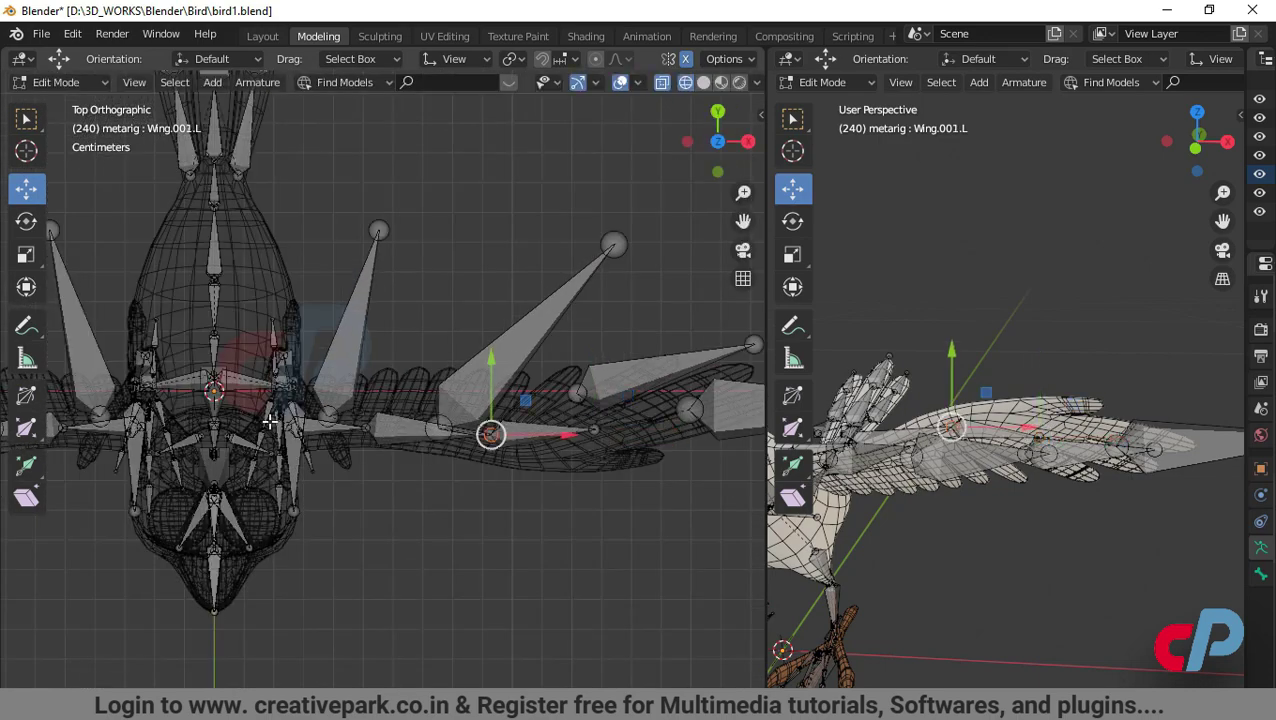
pyautogui.moveTo(380, 228); pyautogui.dragTo(330, 370)
pyautogui.press('KP_3')
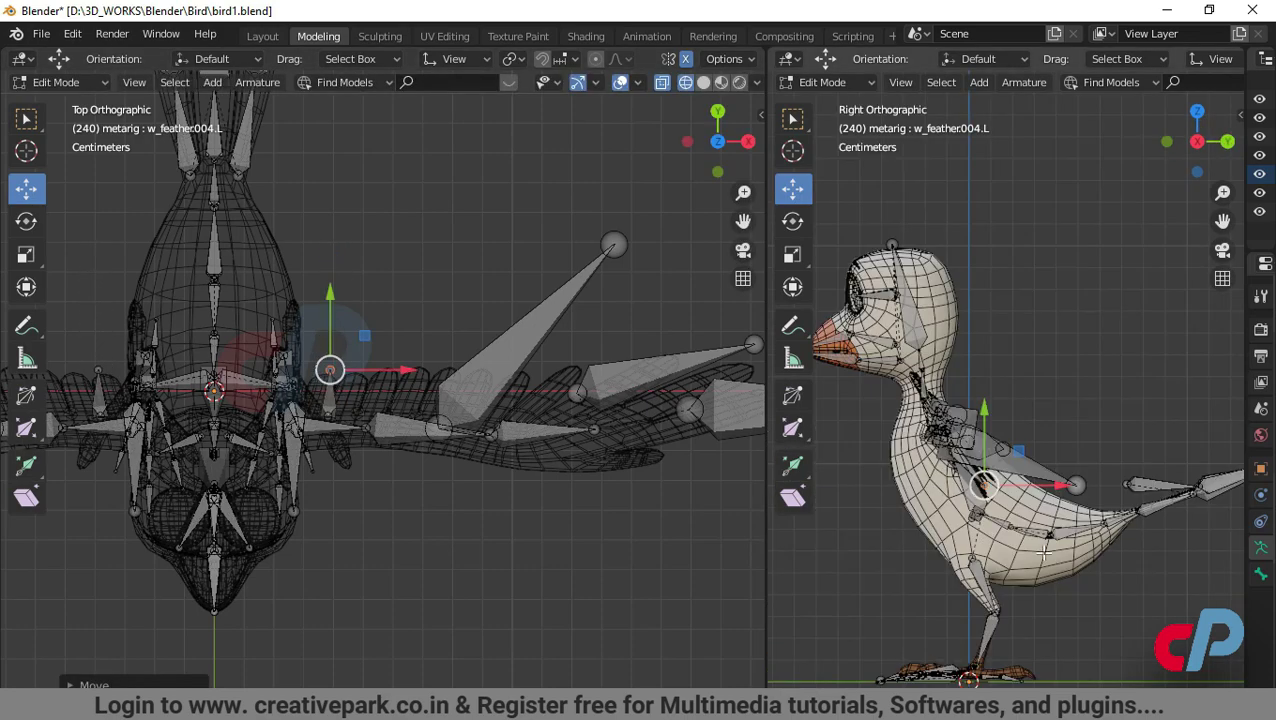
pyautogui.moveTo(991, 535); pyautogui.dragTo(923, 536, button='middle')
pyautogui.moveTo(328, 398); pyautogui.dragTo(411, 398)
pyautogui.click(355, 407)
pyautogui.moveTo(595, 260); pyautogui.dragTo(429, 424)
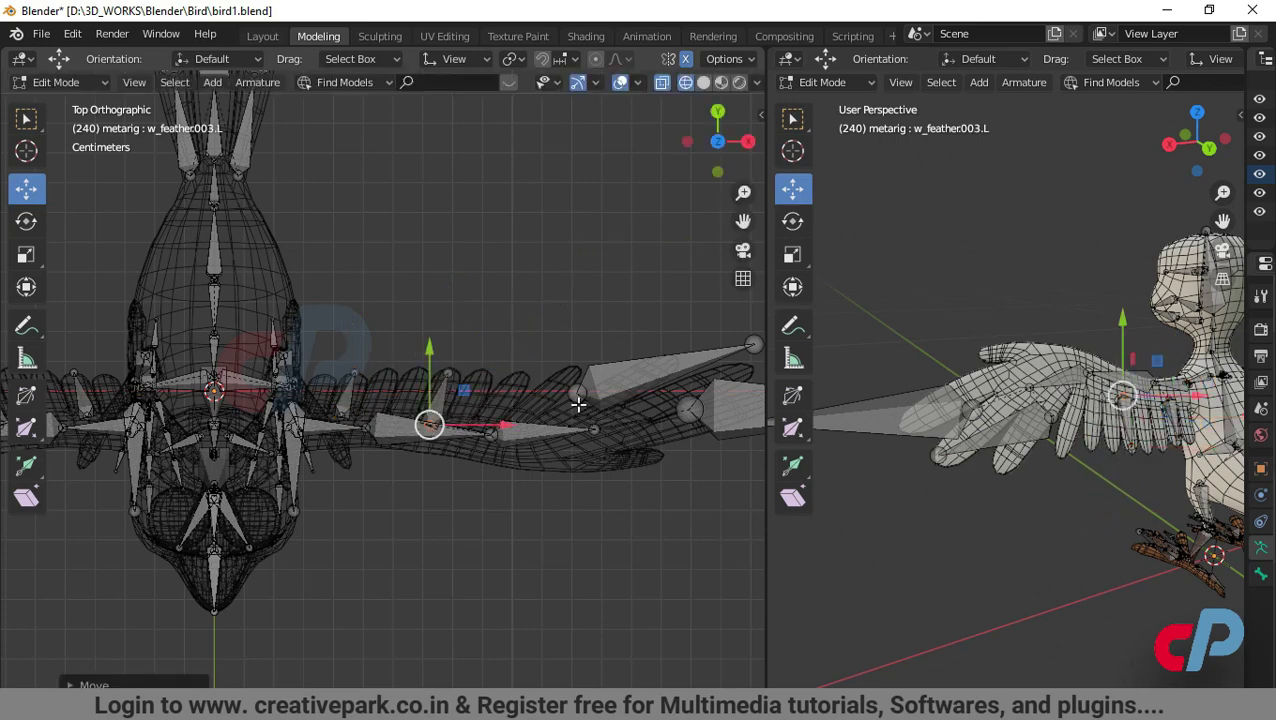
# Pull the w_feather001.L and w_feather002.L bones inward so they lie within the outer left wing in the top view
pyautogui.scroll(-1, 619, 504)
pyautogui.click(639, 405)
pyautogui.moveTo(639, 405); pyautogui.dragTo(570, 427)
pyautogui.scroll(-1, 629, 467)
pyautogui.keyDown('shift'); pyautogui.moveTo(629, 467); pyautogui.dragTo(532, 495, button='middle'); pyautogui.keyUp('shift')
pyautogui.click(684, 432)
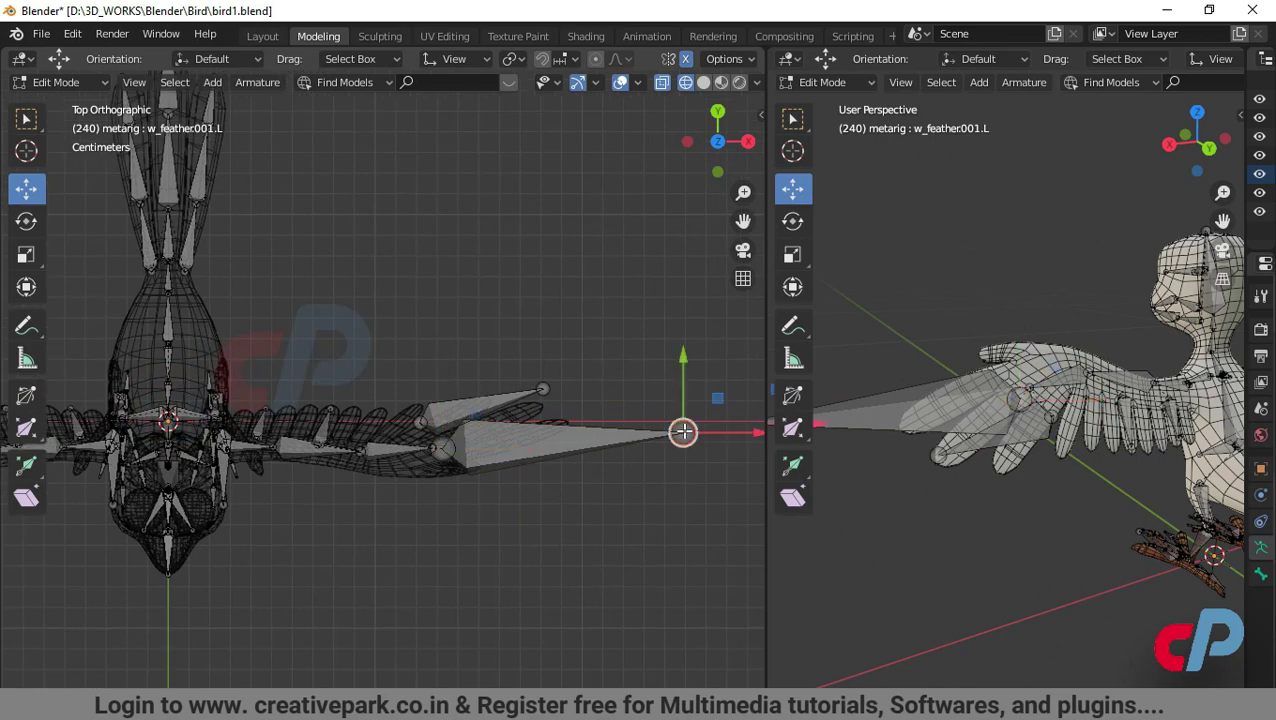
pyautogui.moveTo(684, 432); pyautogui.dragTo(556, 422)
pyautogui.moveTo(419, 422)
pyautogui.mouseDown()
pyautogui.moveTo(407, 422)
pyautogui.moveTo(432, 435)
pyautogui.mouseUp()
pyautogui.moveTo(521, 513); pyautogui.dragTo(547, 11, button='middle')
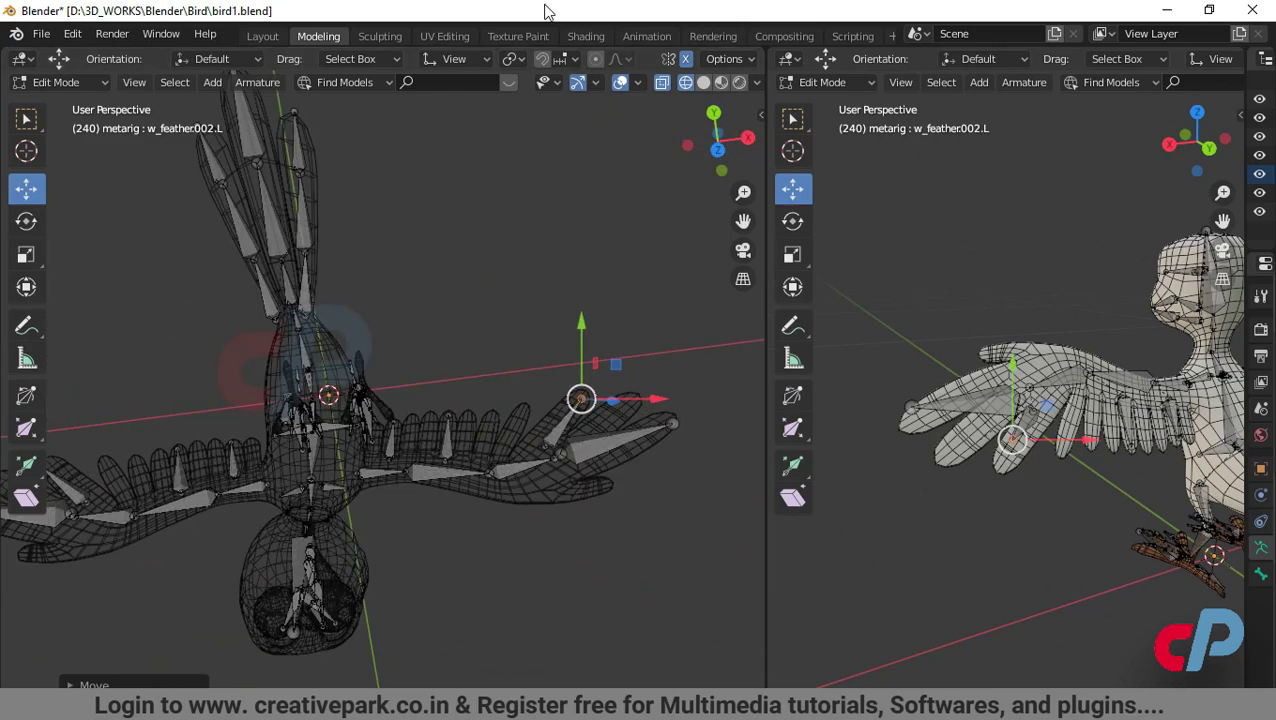
# Refine the tip of w_feather002.L and the base joint of w_feather001.L to follow the outer wing feathers
pyautogui.scroll(-3, 547, 12)
pyautogui.press('KP_7')
pyautogui.scroll(4, 498, 399)
pyautogui.keyDown('shift'); pyautogui.moveTo(704, 429); pyautogui.dragTo(524, 342, button='middle'); pyautogui.keyUp('shift')
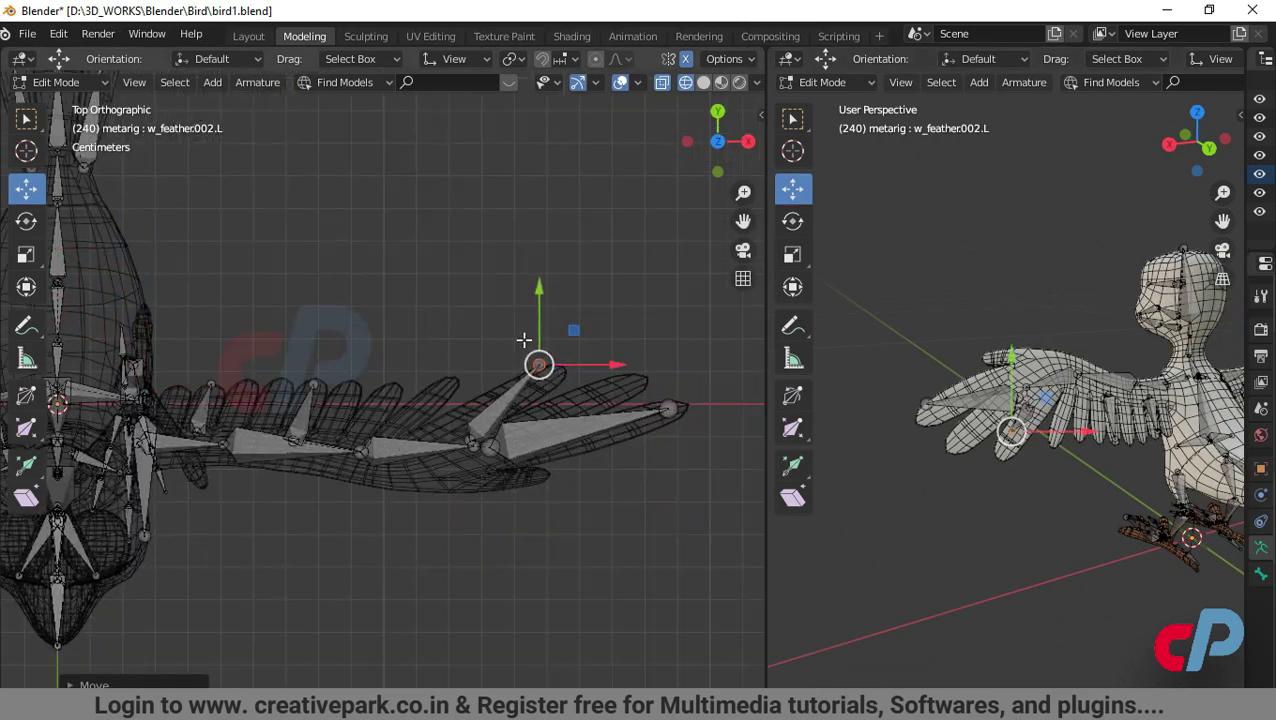
pyautogui.moveTo(539, 364); pyautogui.dragTo(559, 375)
pyautogui.moveTo(590, 630); pyautogui.dragTo(516, 432, button='middle')
pyautogui.click(477, 432)
pyautogui.moveTo(478, 356); pyautogui.dragTo(487, 355)
pyautogui.moveTo(628, 508); pyautogui.dragTo(621, 450, button='middle')
# In the right side view, move the lower joint of spine.004 down and forward inside the body
pyautogui.press('KP_1')
pyautogui.keyDown('shift'); pyautogui.moveTo(125, 509); pyautogui.dragTo(374, 283, button='middle'); pyautogui.keyUp('shift')
pyautogui.press('KP_3')
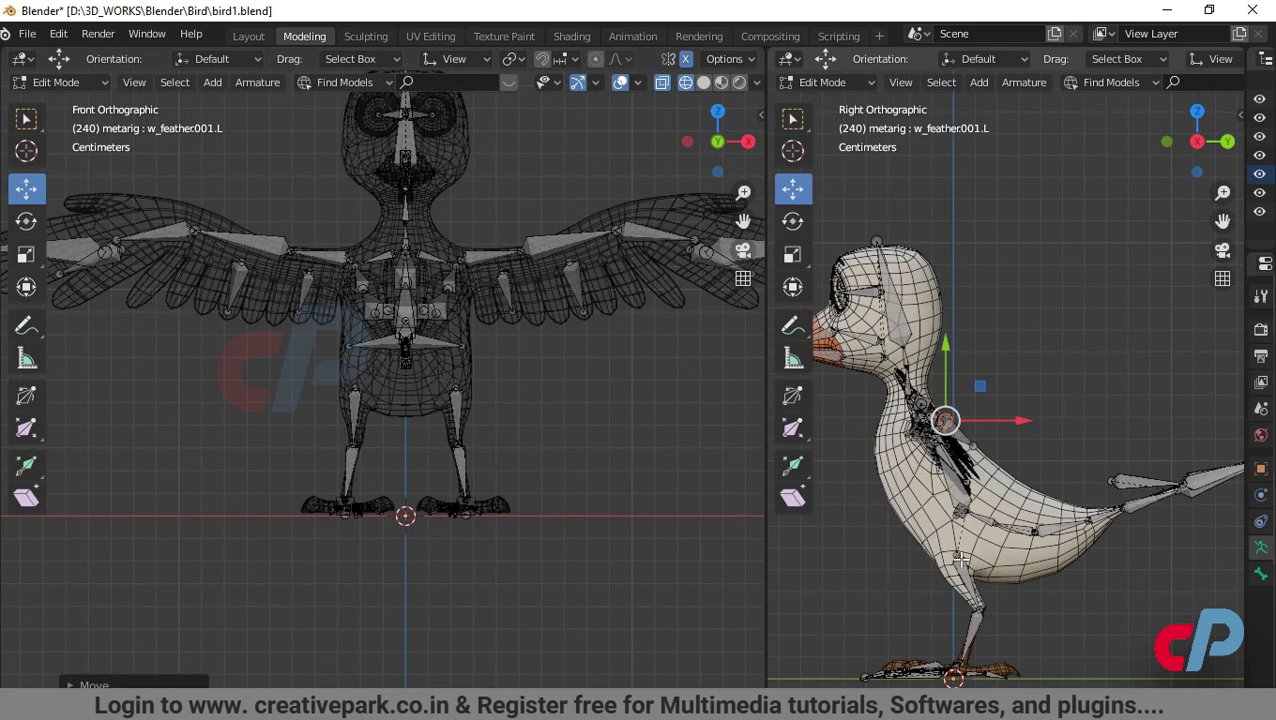
pyautogui.scroll(1, 958, 558)
pyautogui.keyDown('shift'); pyautogui.moveTo(958, 558); pyautogui.dragTo(1038, 387, button='middle'); pyautogui.keyUp('shift')
pyautogui.scroll(4, 462, 460)
pyautogui.scroll(2, 1062, 362)
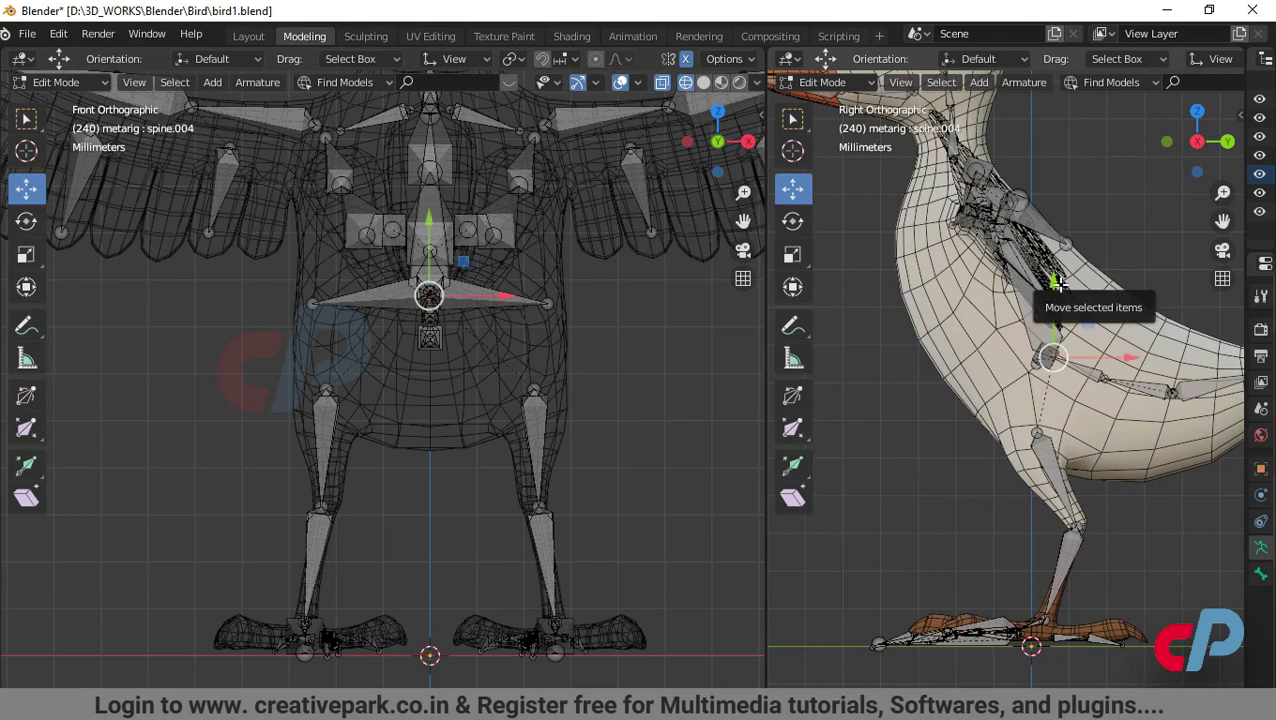
pyautogui.scroll(3, 1059, 285)
pyautogui.keyDown('shift'); pyautogui.moveTo(1059, 285); pyautogui.dragTo(1098, 212, button='middle'); pyautogui.keyUp('shift')
pyautogui.moveTo(1088, 264); pyautogui.dragTo(1086, 319)
pyautogui.moveTo(1081, 398); pyautogui.dragTo(1040, 370)
# Lower the spine.003 joint slightly toward the middle of the body in the right side view
pyautogui.scroll(-1, 383, 380)
pyautogui.scroll(-2, 1146, 409)
pyautogui.click(1153, 377)
pyautogui.moveTo(1153, 377); pyautogui.dragTo(1148, 393)
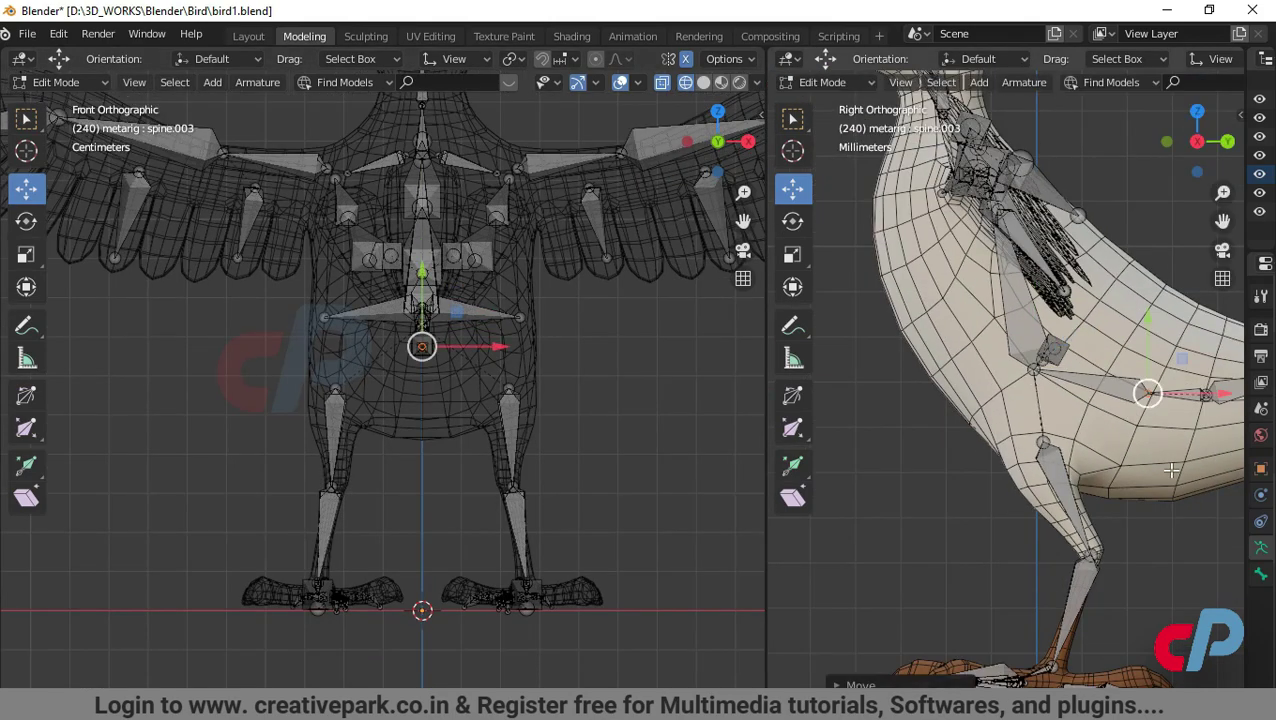
pyautogui.scroll(-1, 1171, 470)
pyautogui.scroll(-2, 427, 244)
pyautogui.scroll(-1, 518, 376)
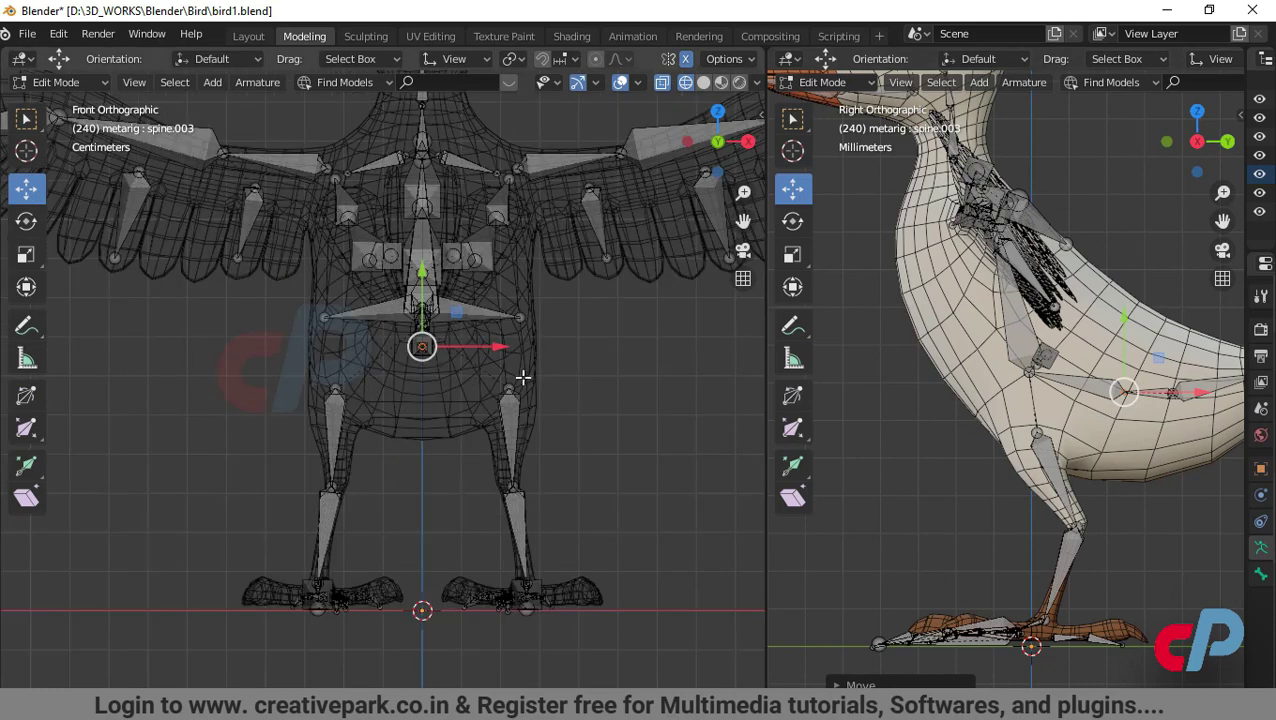
# Move the spine.005 joint down along the vertical axis in the front view
pyautogui.moveTo(518, 376); pyautogui.dragTo(602, 380, button='middle')
pyautogui.click(410, 228)
pyautogui.press('KP_1')
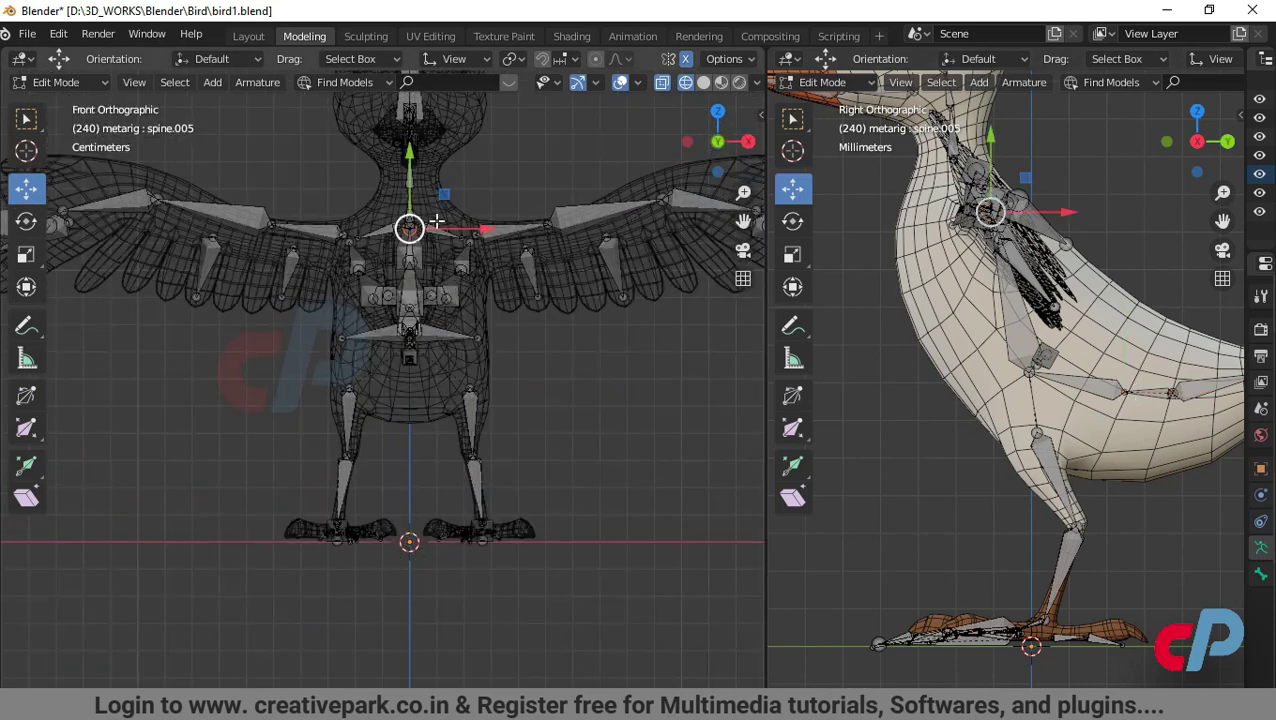
pyautogui.moveTo(411, 155); pyautogui.dragTo(412, 208)
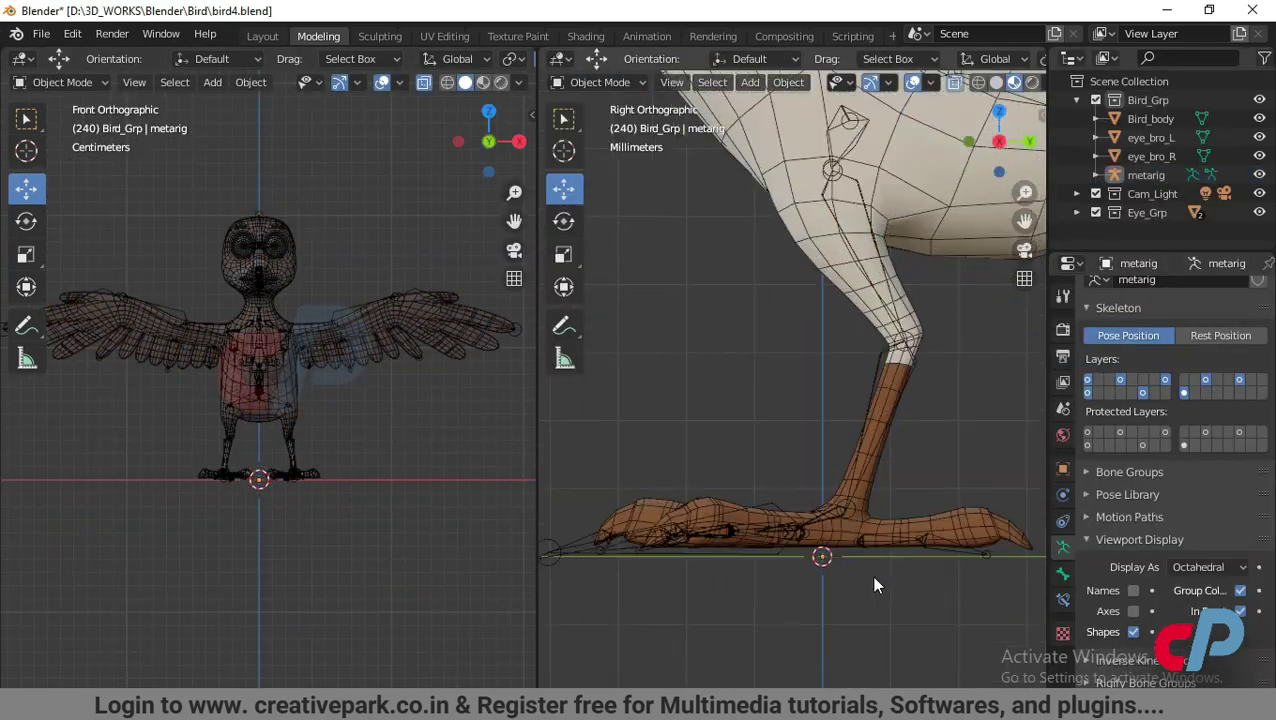
# In metarig's Edit Mode, raise the t_thumb bones and move the t_thumb.002.L tip up and back inside the rear toe
pyautogui.press('Tab')
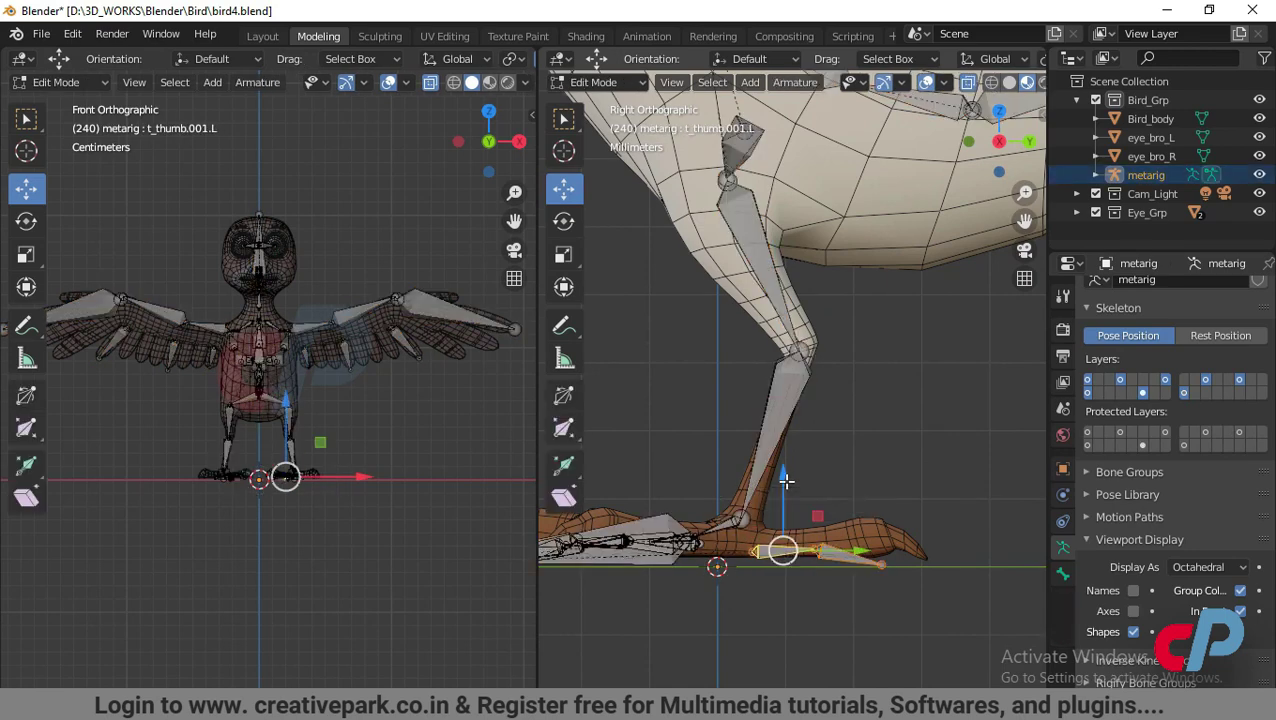
pyautogui.click(828, 605)
pyautogui.scroll(2, 831, 613)
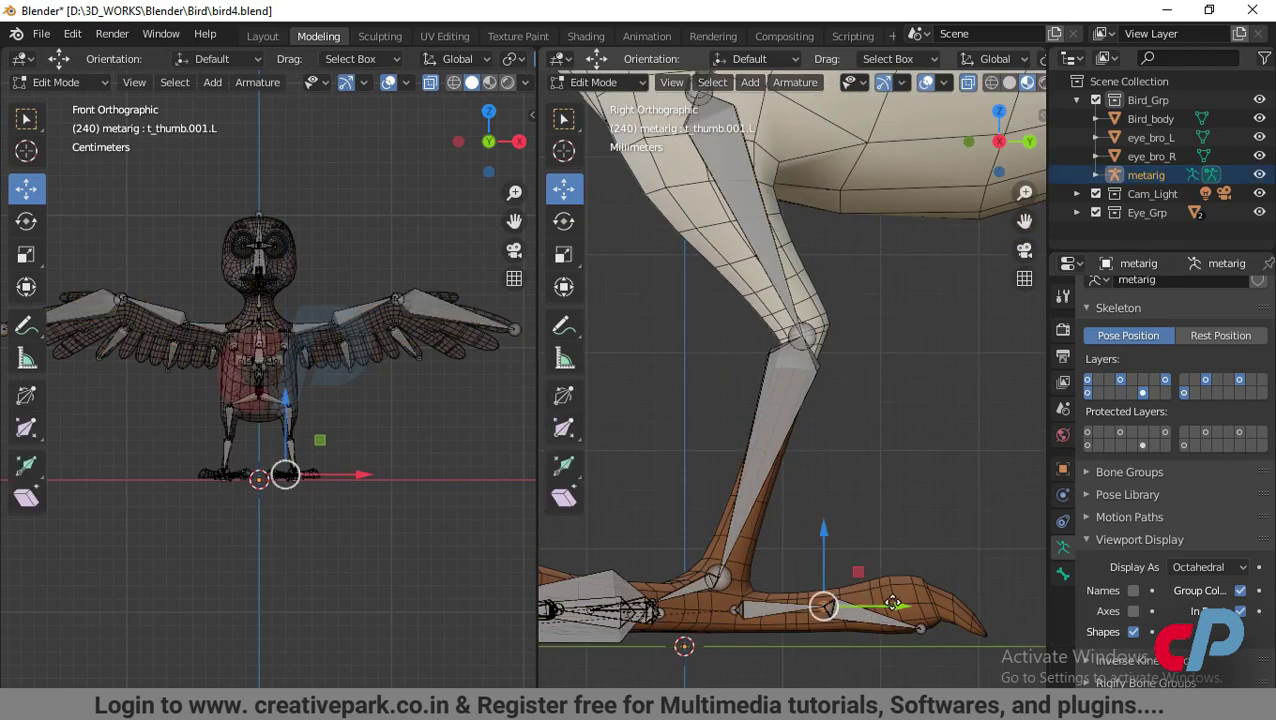
pyautogui.moveTo(893, 604); pyautogui.dragTo(803, 537)
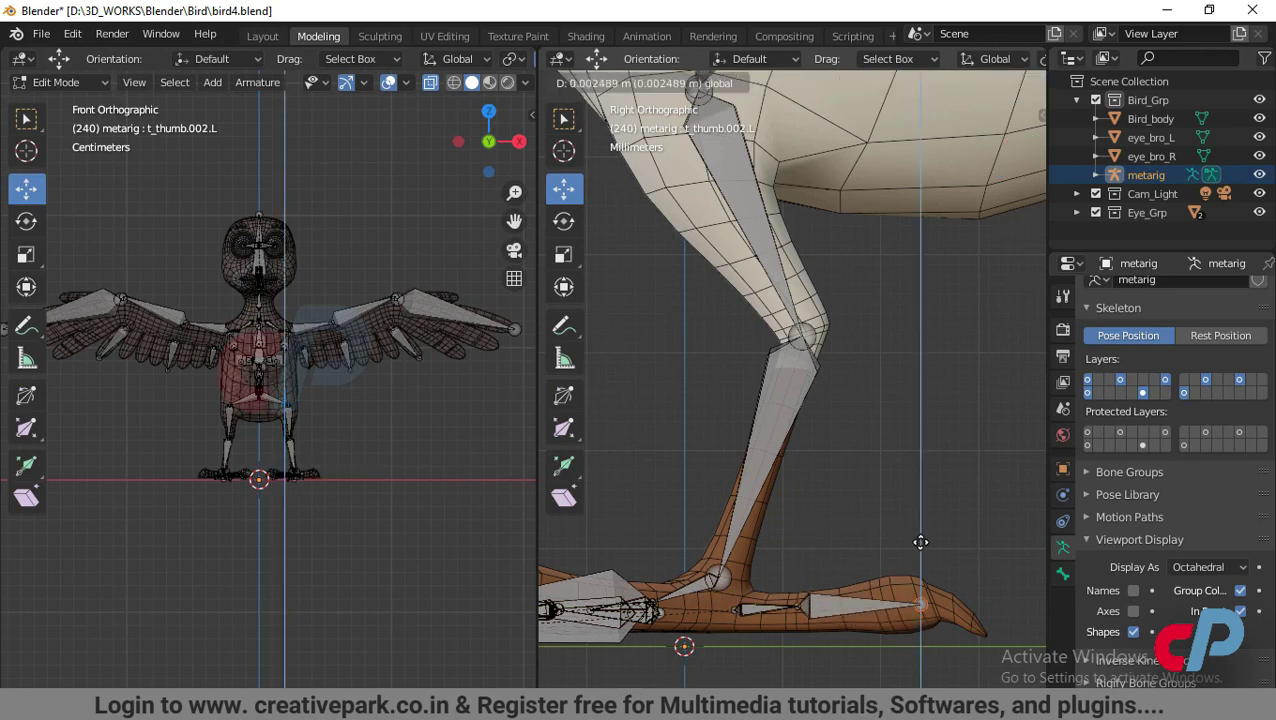
pyautogui.click(993, 606)
pyautogui.moveTo(295, 560); pyautogui.dragTo(348, 590, button='middle')
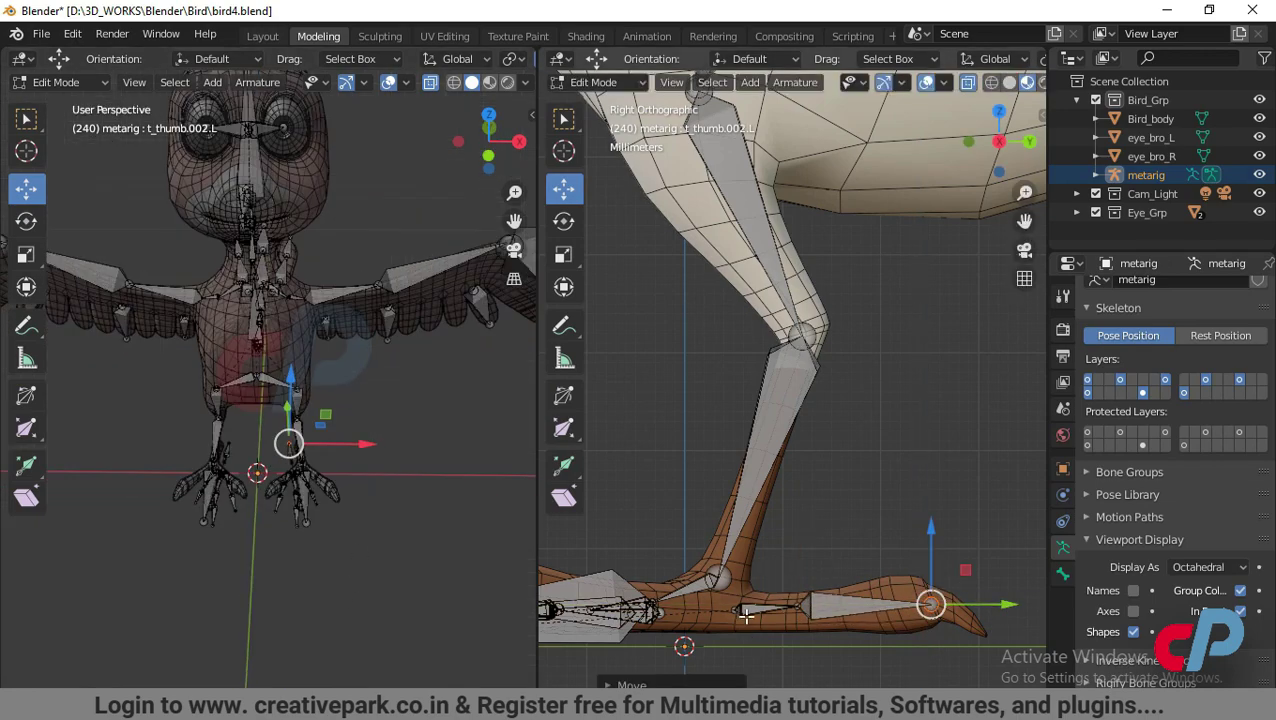
# Shift the t_thumb bones sideways along X in the top view and align the t_thumb.002.L tip with the rear toe
pyautogui.press('KP_7')
pyautogui.scroll(4, 303, 423)
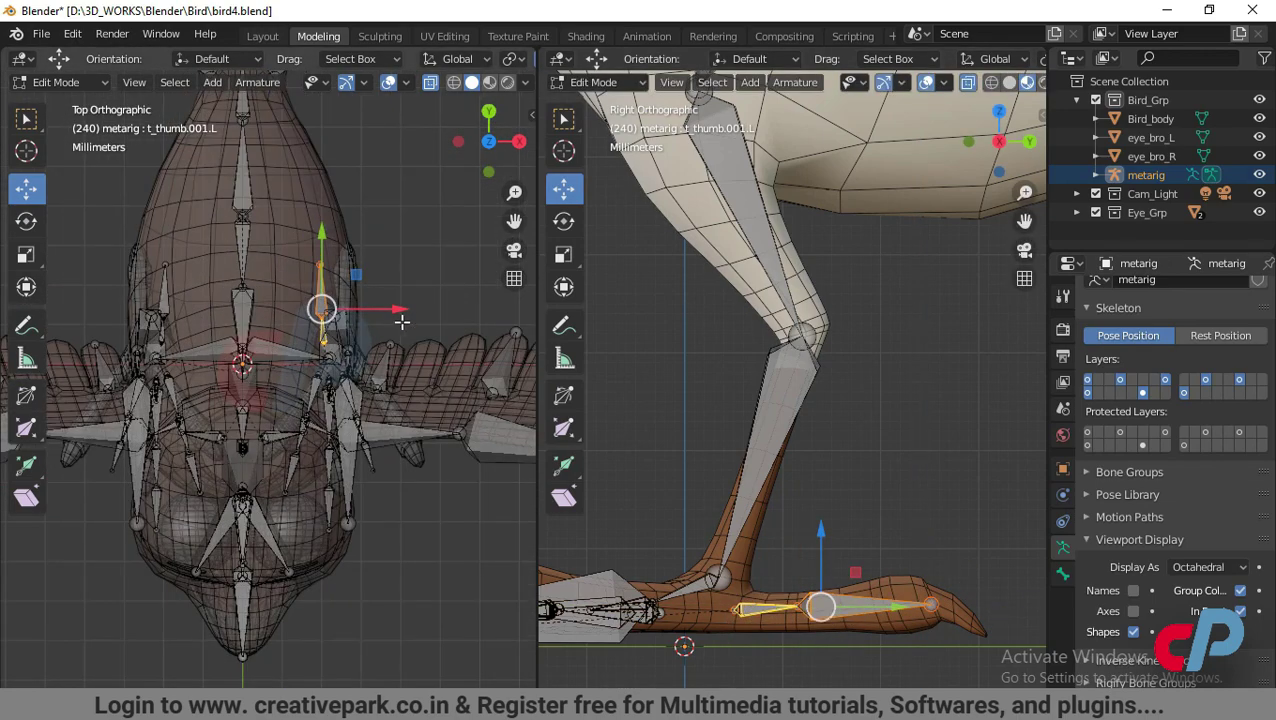
pyautogui.moveTo(396, 308); pyautogui.dragTo(408, 310)
pyautogui.moveTo(408, 310); pyautogui.dragTo(300, 505, button='middle')
pyautogui.keyDown('shift'); pyautogui.moveTo(575, 523); pyautogui.dragTo(340, 680, button='middle'); pyautogui.keyUp('shift')
pyautogui.moveTo(367, 477); pyautogui.dragTo(362, 475)
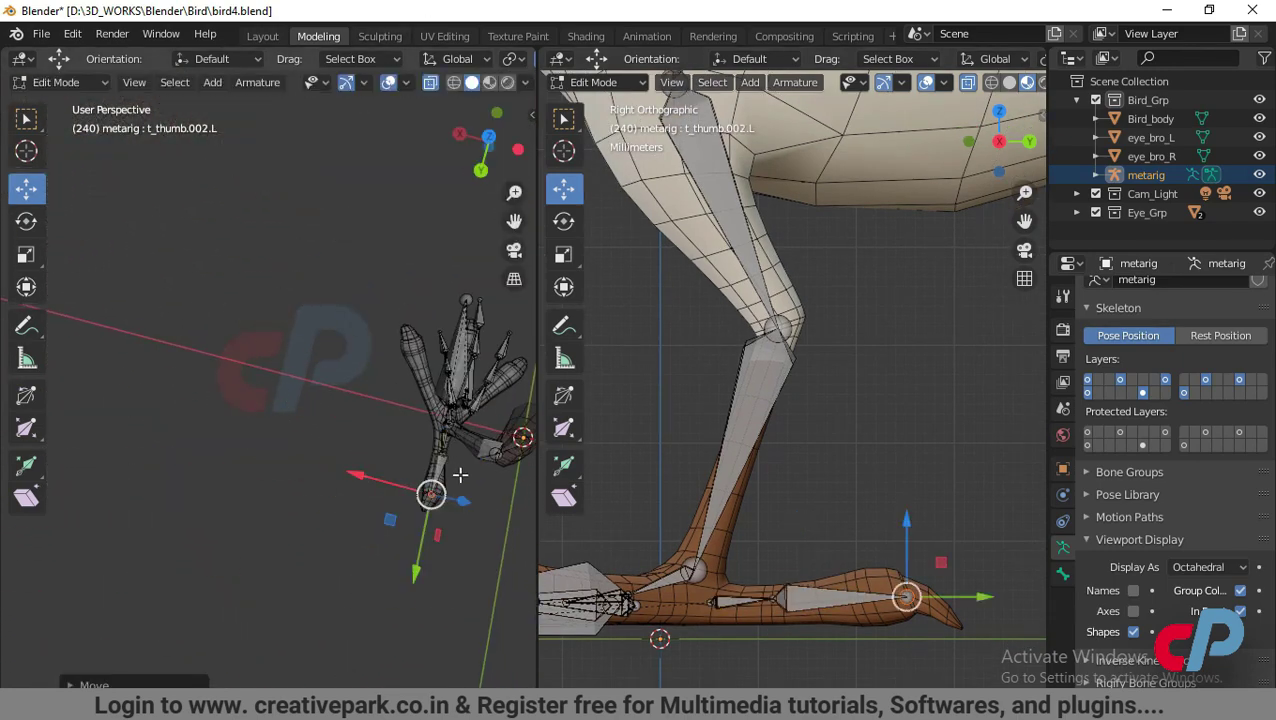
# Set the transform orientation to Normal and move the t_index bones of the left foot toward the inner toe
pyautogui.click(724, 432)
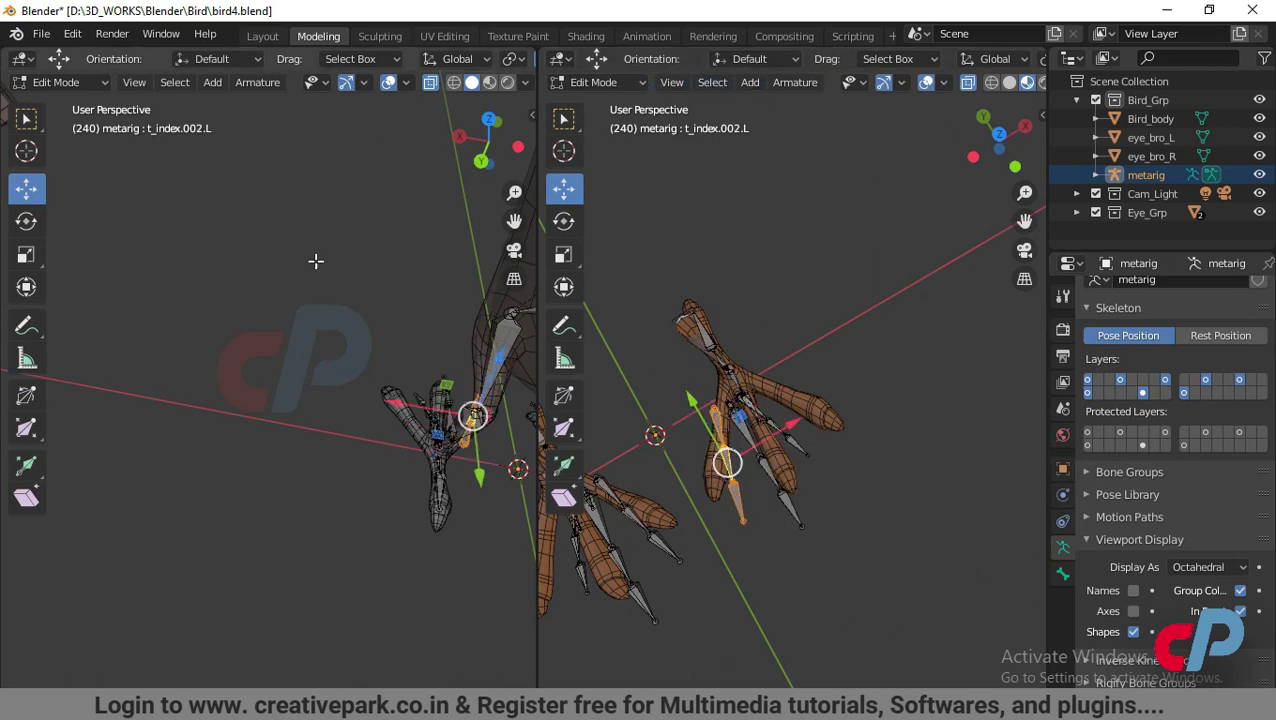
pyautogui.scroll(-2, 371, 155)
pyautogui.click(450, 58)
pyautogui.click(442, 151)
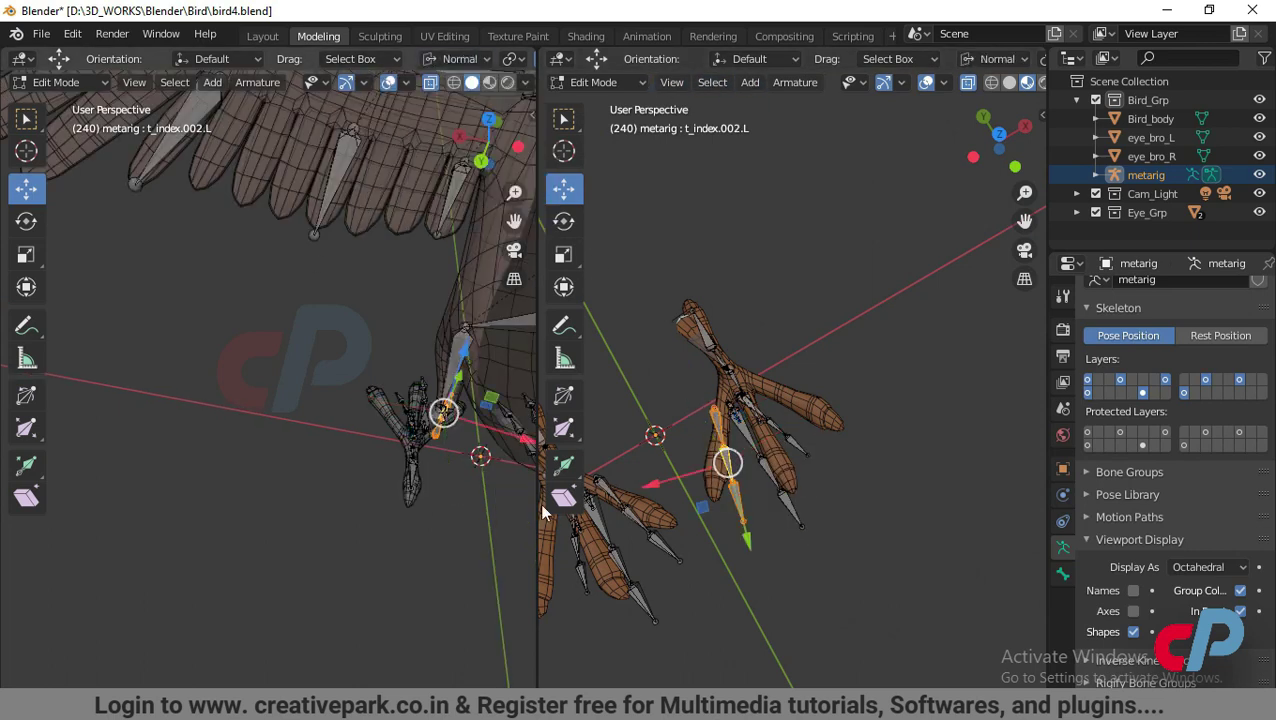
pyautogui.moveTo(706, 506); pyautogui.dragTo(697, 516)
pyautogui.click(728, 439)
pyautogui.moveTo(657, 462); pyautogui.dragTo(643, 465)
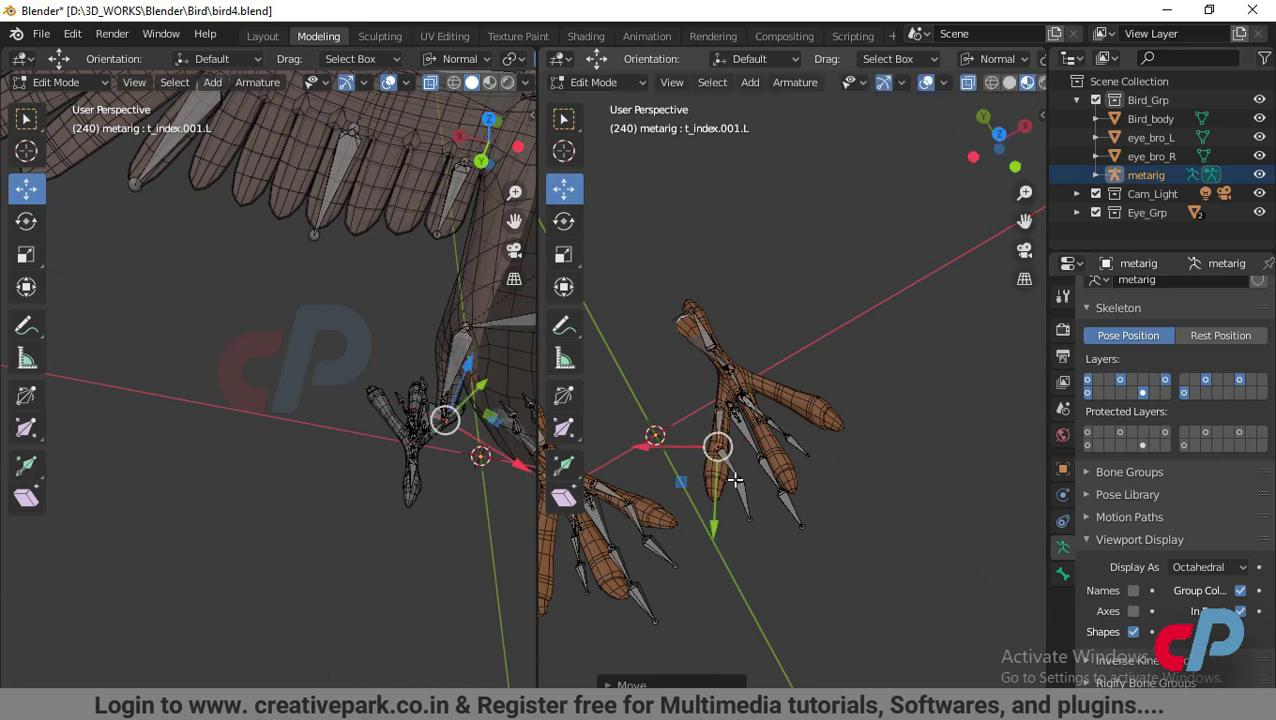
pyautogui.click(736, 481)
pyautogui.moveTo(702, 503); pyautogui.dragTo(661, 520)
pyautogui.hotkey('ctrl', 'z')
# Place the t_index.001.L, t_index.002.L and t_index.003.L joints along the inner toe, with the last tip at its end
pyautogui.moveTo(864, 516); pyautogui.dragTo(891, 544, button='middle')
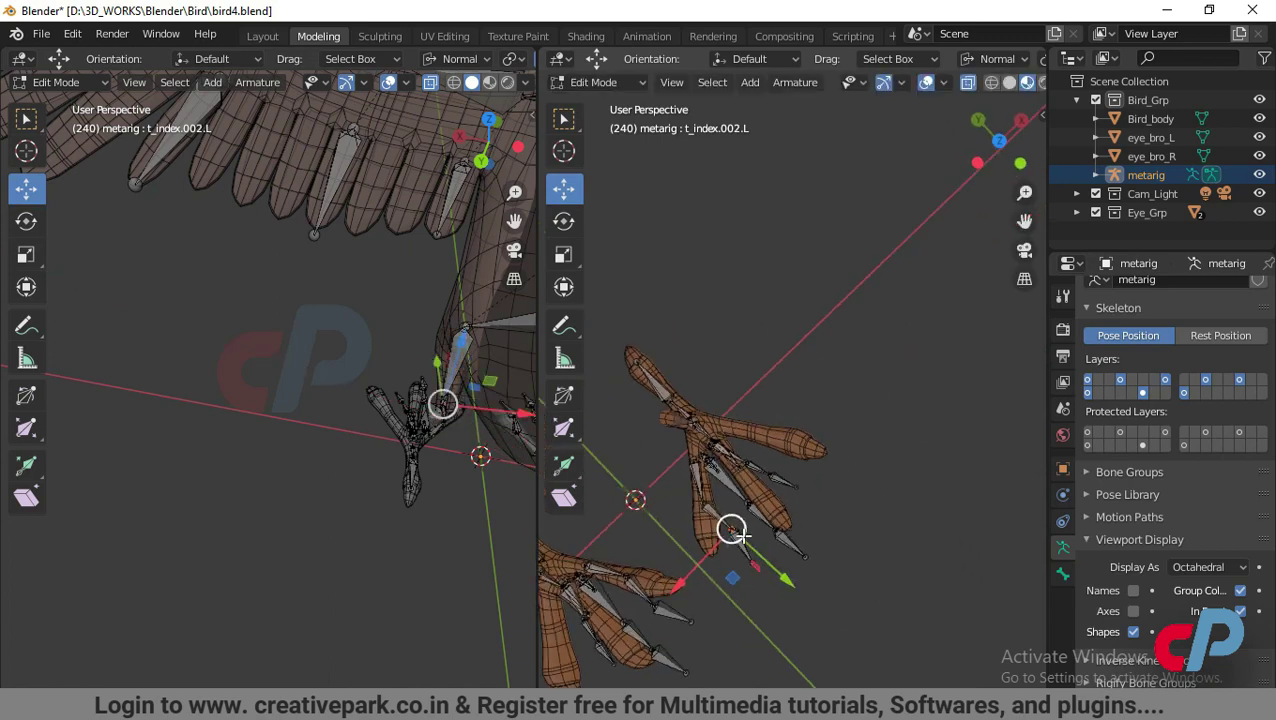
pyautogui.moveTo(736, 525); pyautogui.dragTo(712, 564)
pyautogui.click(755, 562)
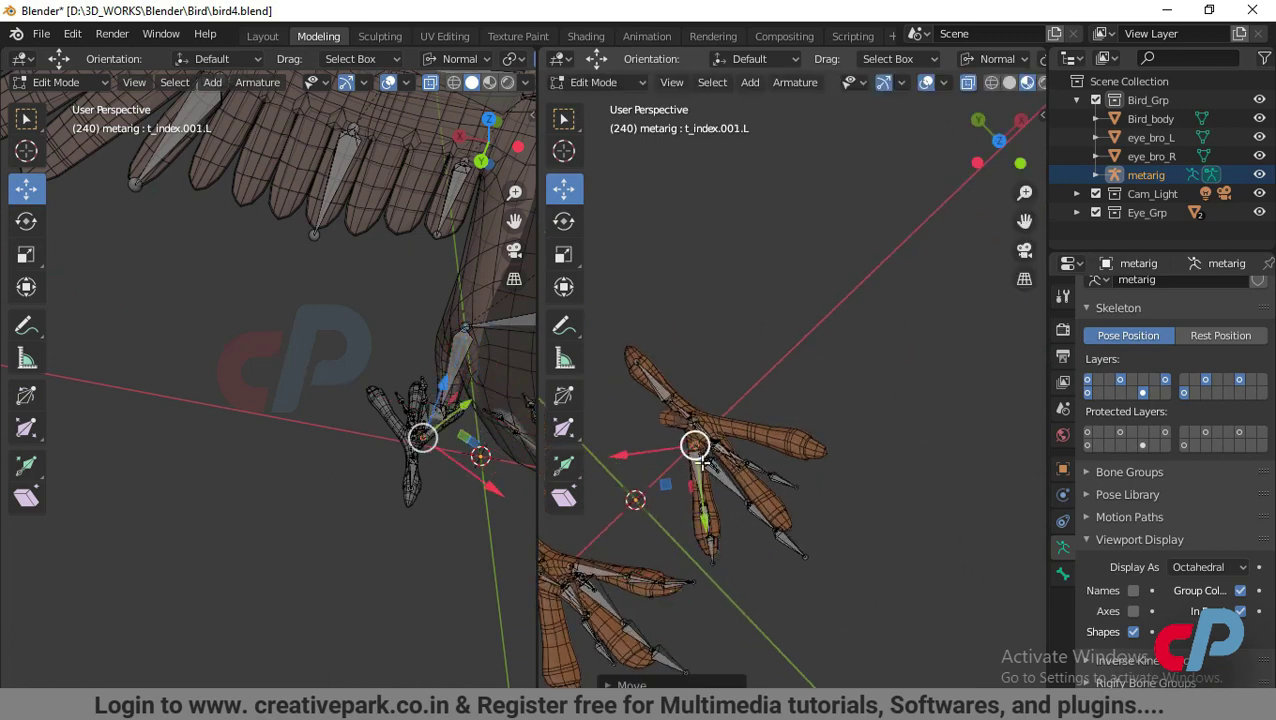
pyautogui.moveTo(702, 506); pyautogui.dragTo(709, 546)
pyautogui.click(712, 562)
pyautogui.scroll(-2, 758, 544)
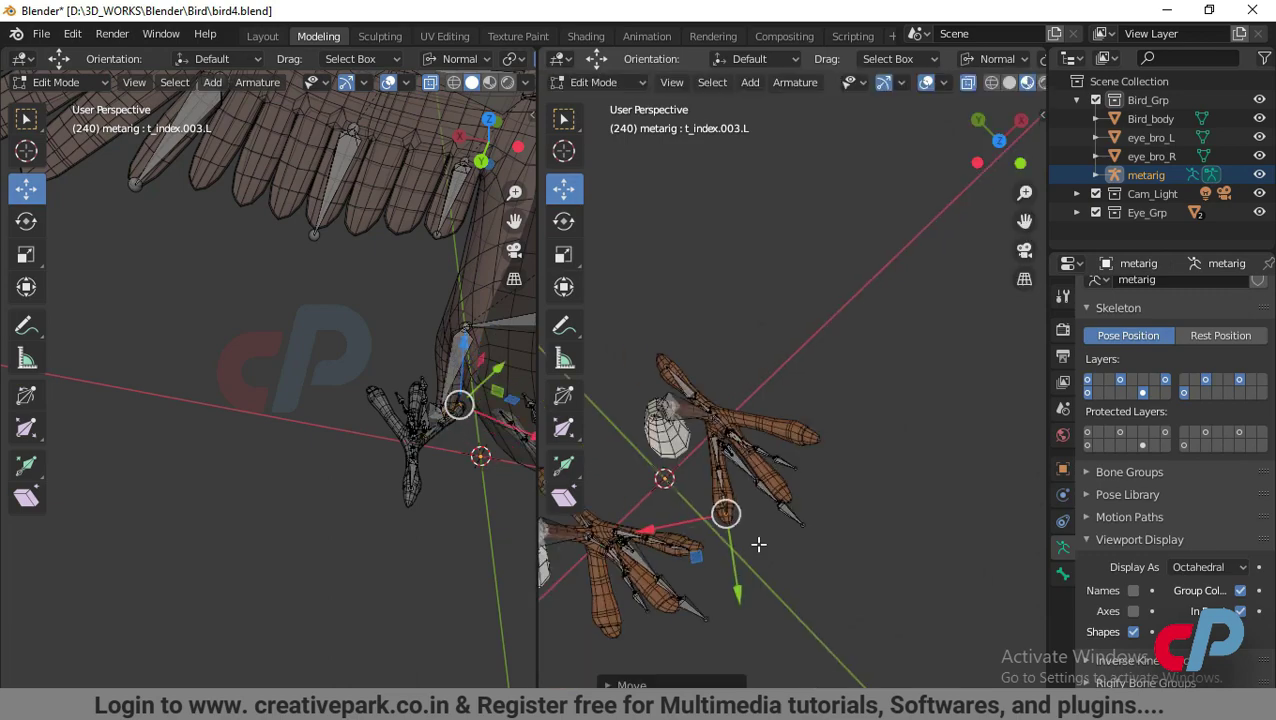
# Move the t_ring.001.L joint sideways along its normal axis into the left foot's outer toe
pyautogui.moveTo(759, 544); pyautogui.dragTo(686, 482, button='middle')
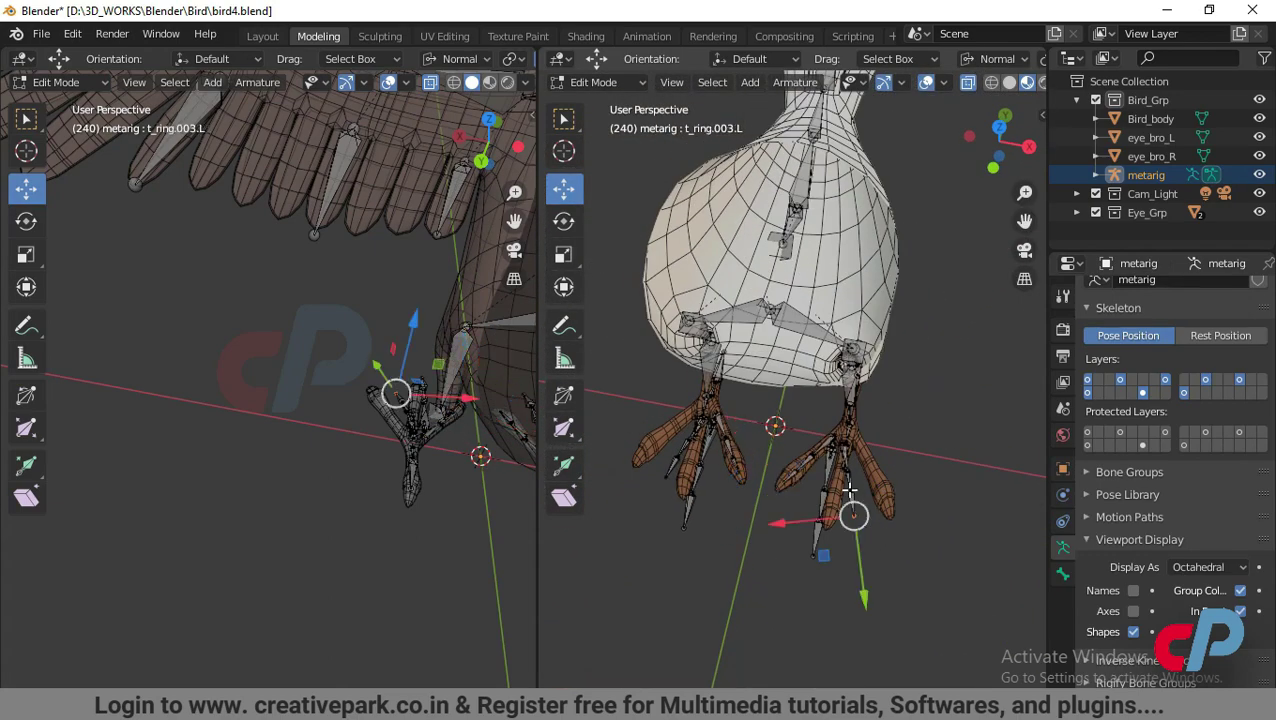
pyautogui.moveTo(782, 509); pyautogui.dragTo(815, 530)
pyautogui.click(950, 505)
pyautogui.moveTo(950, 505); pyautogui.dragTo(955, 548, button='middle')
pyautogui.click(868, 486)
pyautogui.click(866, 479)
pyautogui.moveTo(848, 480); pyautogui.dragTo(798, 481)
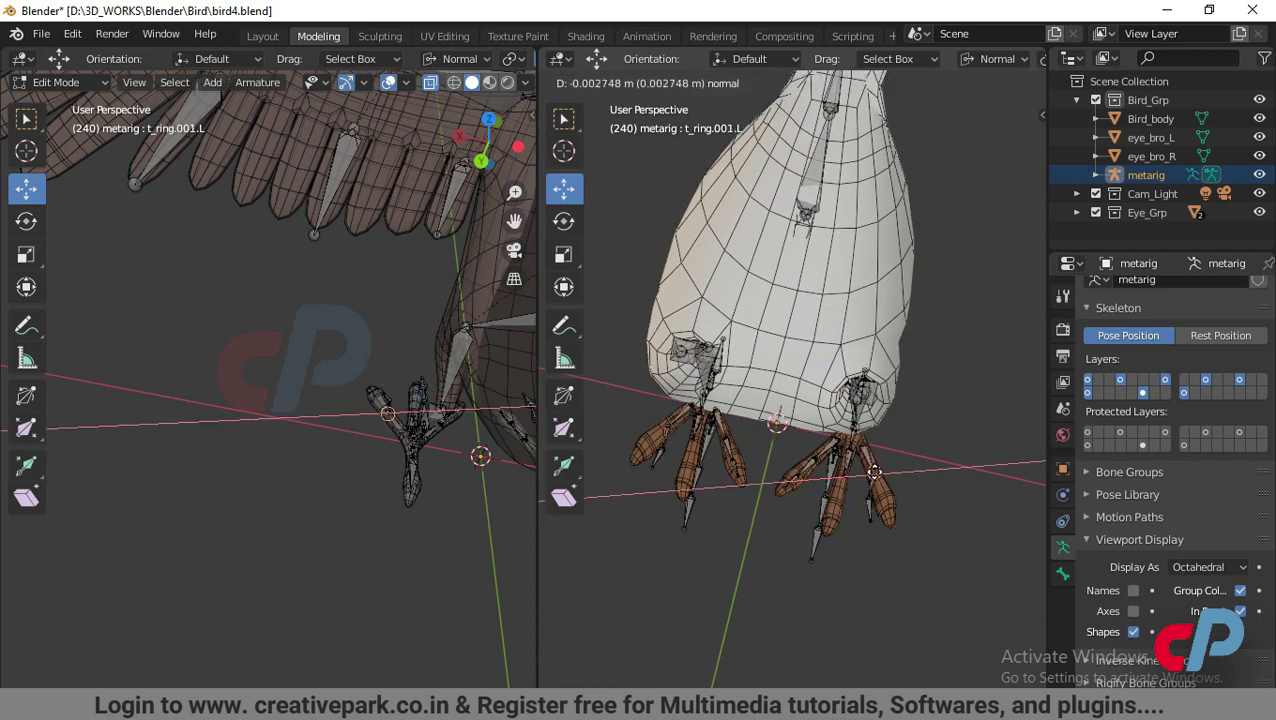
# Place the tip of t_ring.003.L at the end of the left foot's outer toe
pyautogui.click(873, 503)
pyautogui.moveTo(874, 472); pyautogui.dragTo(890, 514)
pyautogui.click(871, 523)
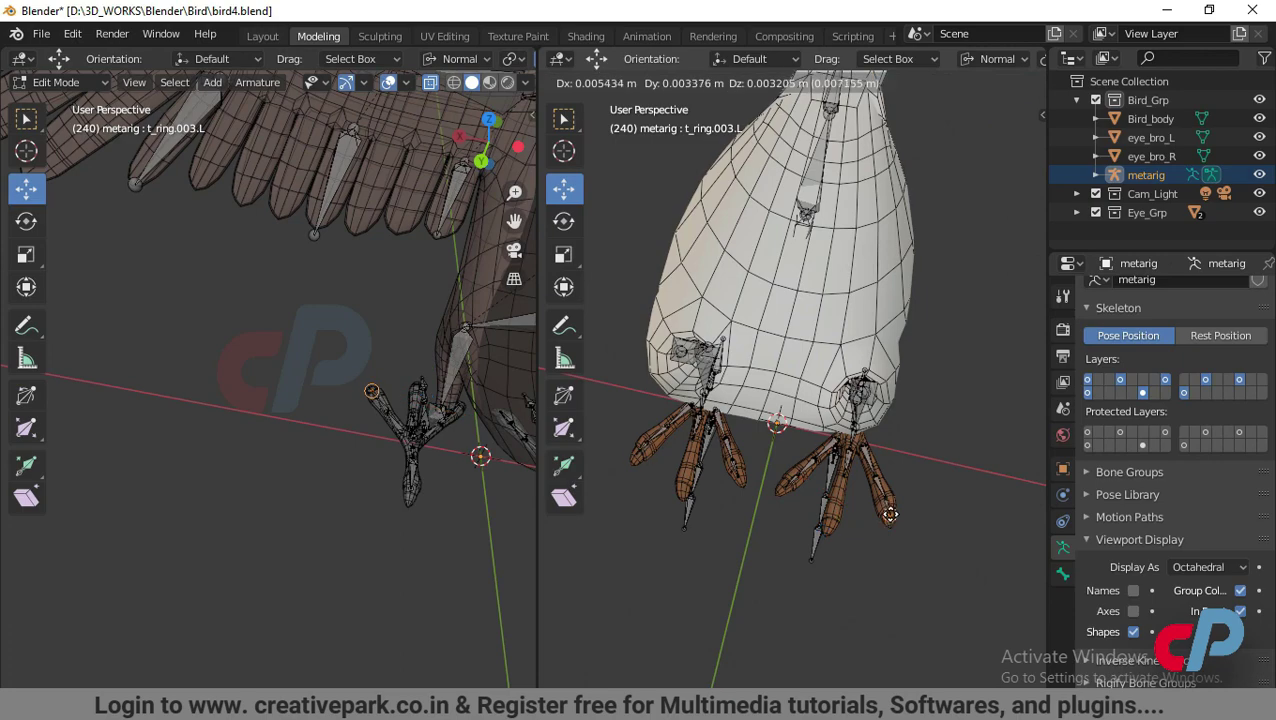
pyautogui.moveTo(890, 514); pyautogui.dragTo(627, 423, button='middle')
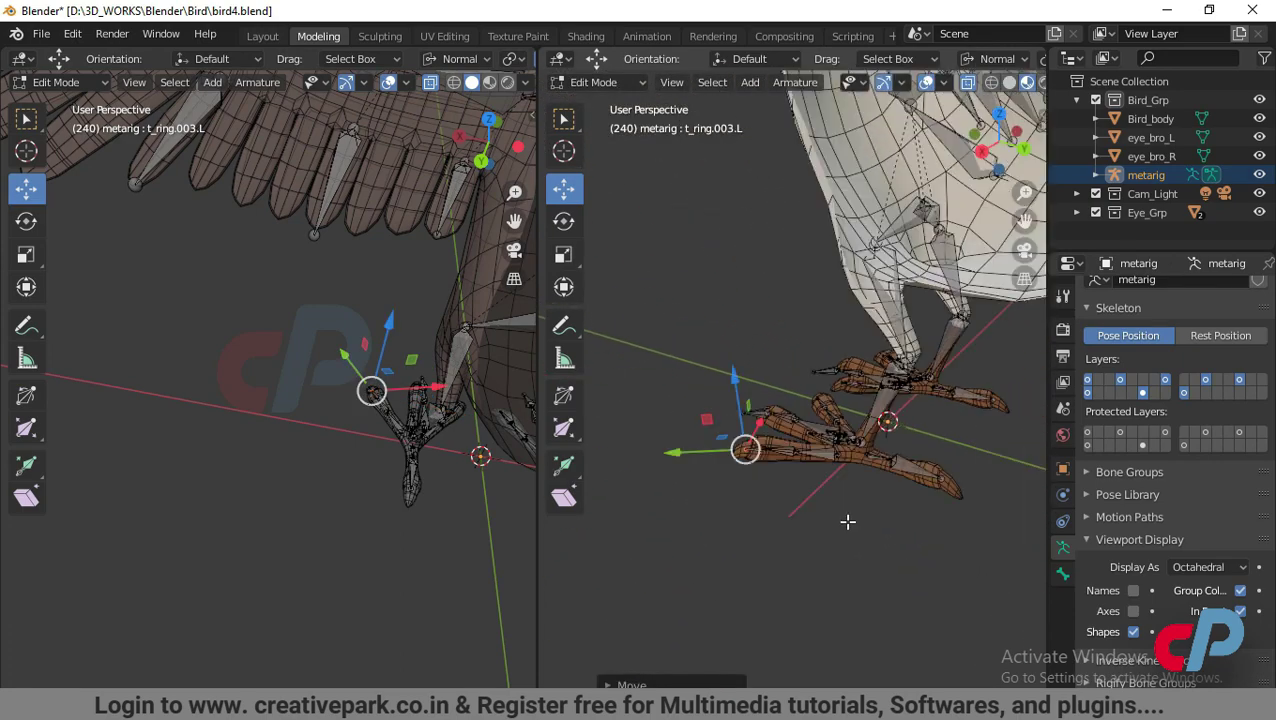
# Bring the t_middle bones into the left foot's middle toe and place the t_middle.003.L tip at its end
pyautogui.moveTo(847, 521); pyautogui.dragTo(751, 481, button='middle')
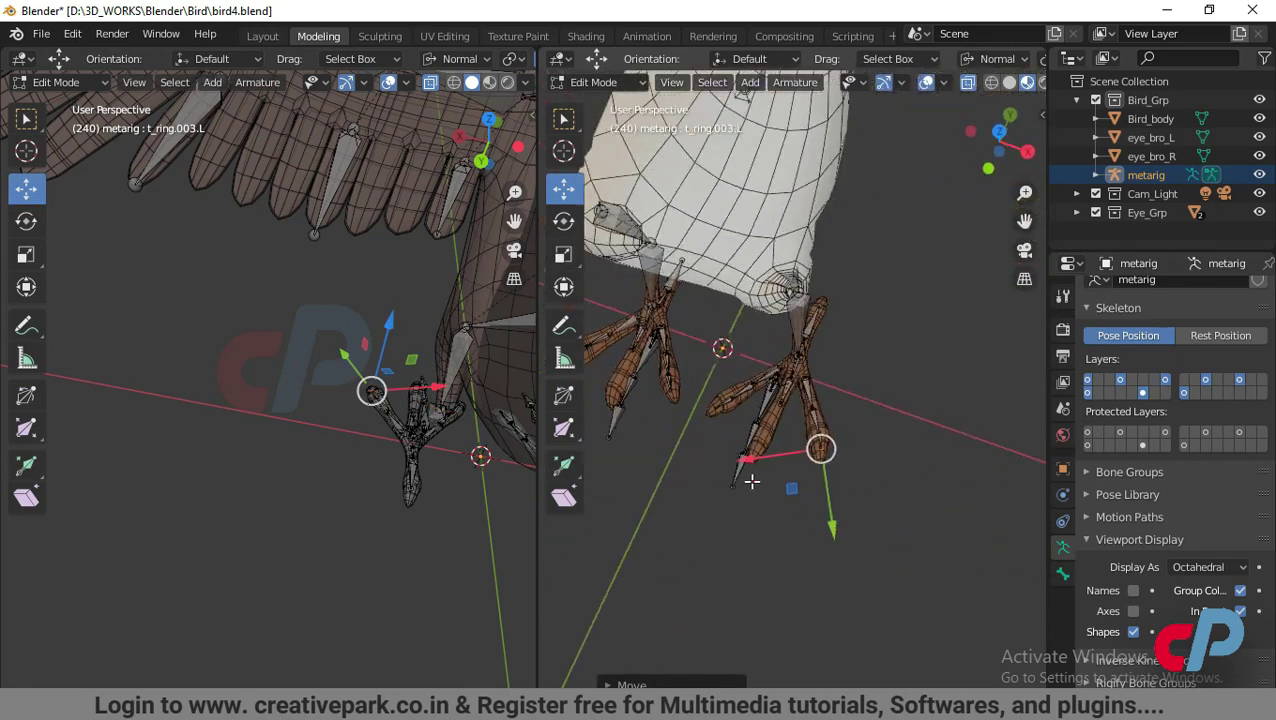
pyautogui.click(680, 442)
pyautogui.moveTo(737, 499); pyautogui.dragTo(742, 476)
pyautogui.click(800, 501)
pyautogui.click(759, 459)
pyautogui.moveTo(727, 530)
pyautogui.mouseDown()
pyautogui.moveTo(733, 505)
pyautogui.moveTo(725, 521)
pyautogui.mouseUp()
pyautogui.click(743, 503)
pyautogui.press('e')
pyautogui.click(826, 473)
pyautogui.moveTo(826, 473); pyautogui.dragTo(787, 523, button='middle')
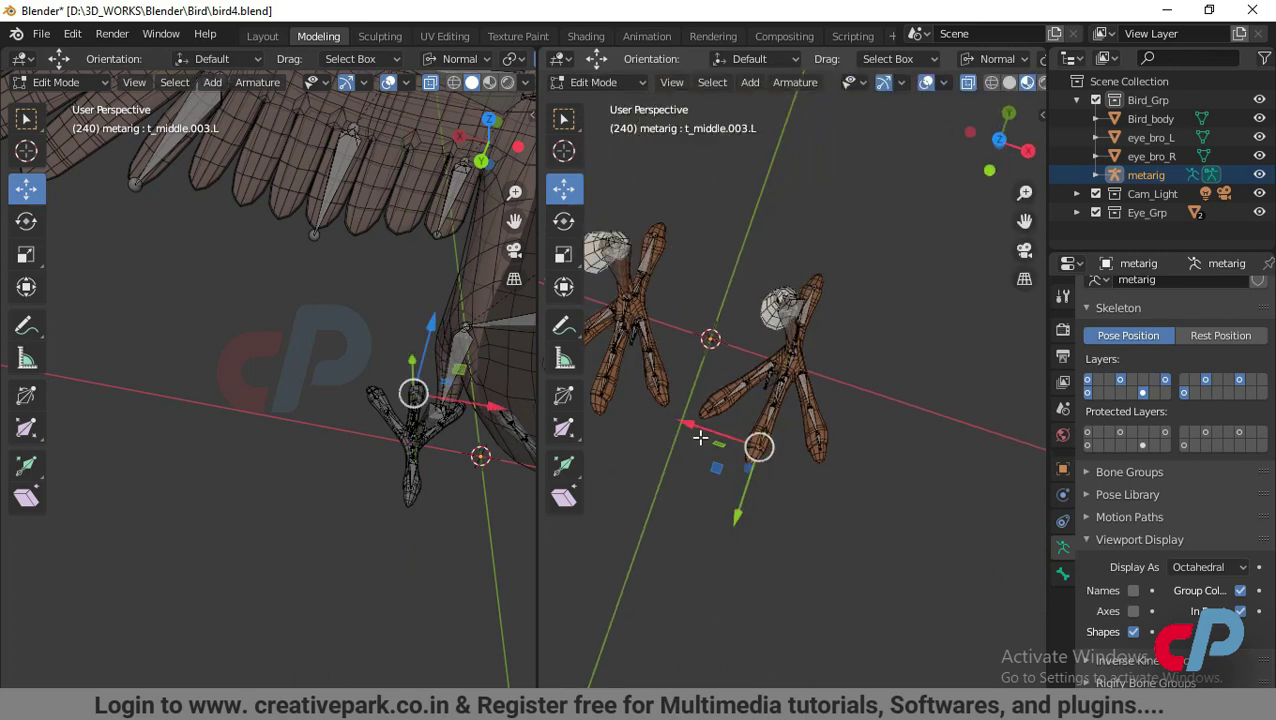
# Adjust the t_middle.002.L joint so the bone chain is spaced evenly along the middle toe
pyautogui.moveTo(700, 434); pyautogui.dragTo(717, 387)
pyautogui.scroll(1, 804, 474)
pyautogui.moveTo(768, 421)
pyautogui.mouseDown()
pyautogui.moveTo(760, 457)
pyautogui.moveTo(757, 439)
pyautogui.mouseUp()
pyautogui.click(759, 436)
pyautogui.scroll(1, 803, 441)
pyautogui.scroll(-2, 803, 441)
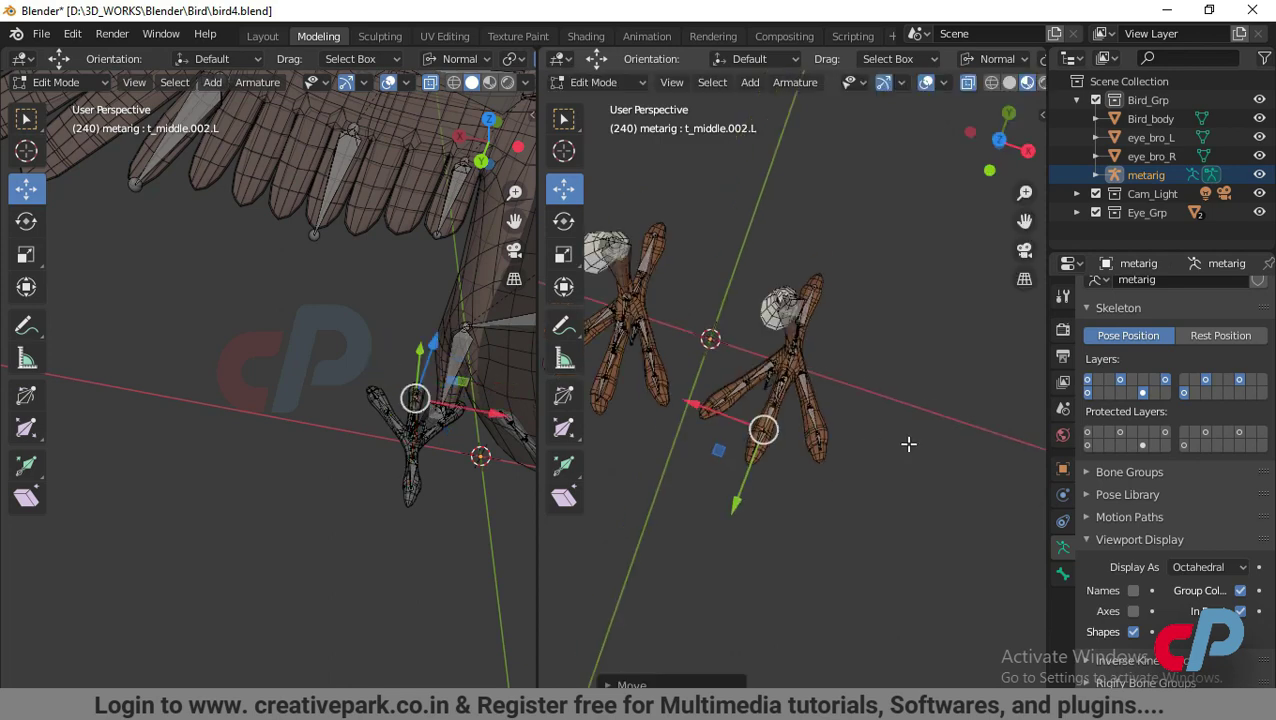
# In a maximized viewport, turn off snapping and move toes_parent.L to the centre of the left foot at the toe base
pyautogui.hotkey('ctrl', 'space')
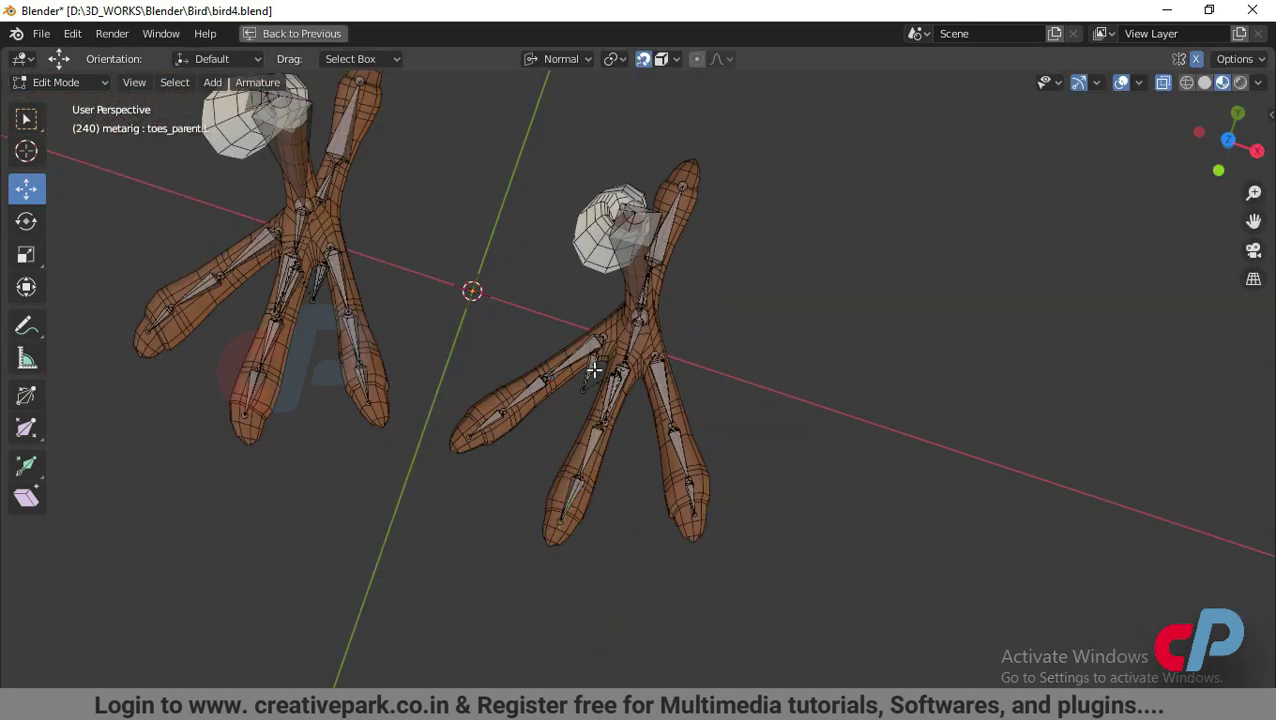
pyautogui.moveTo(558, 357); pyautogui.dragTo(581, 373)
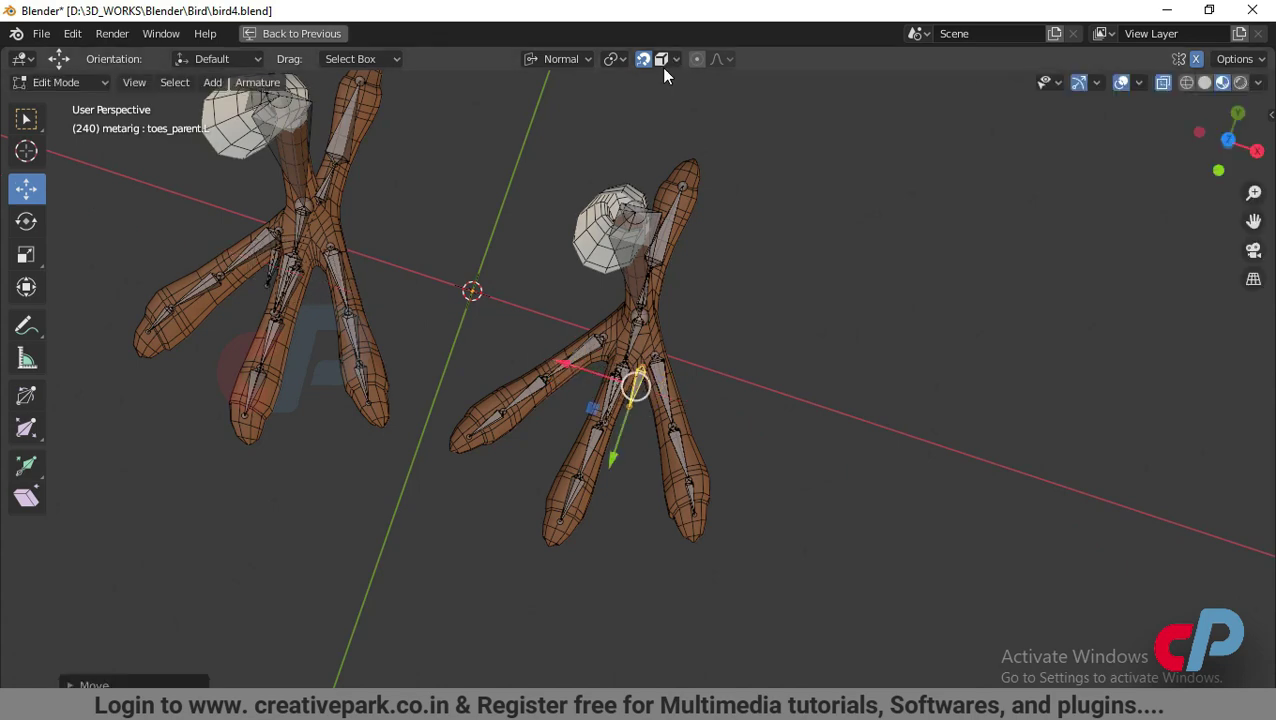
pyautogui.click(591, 378)
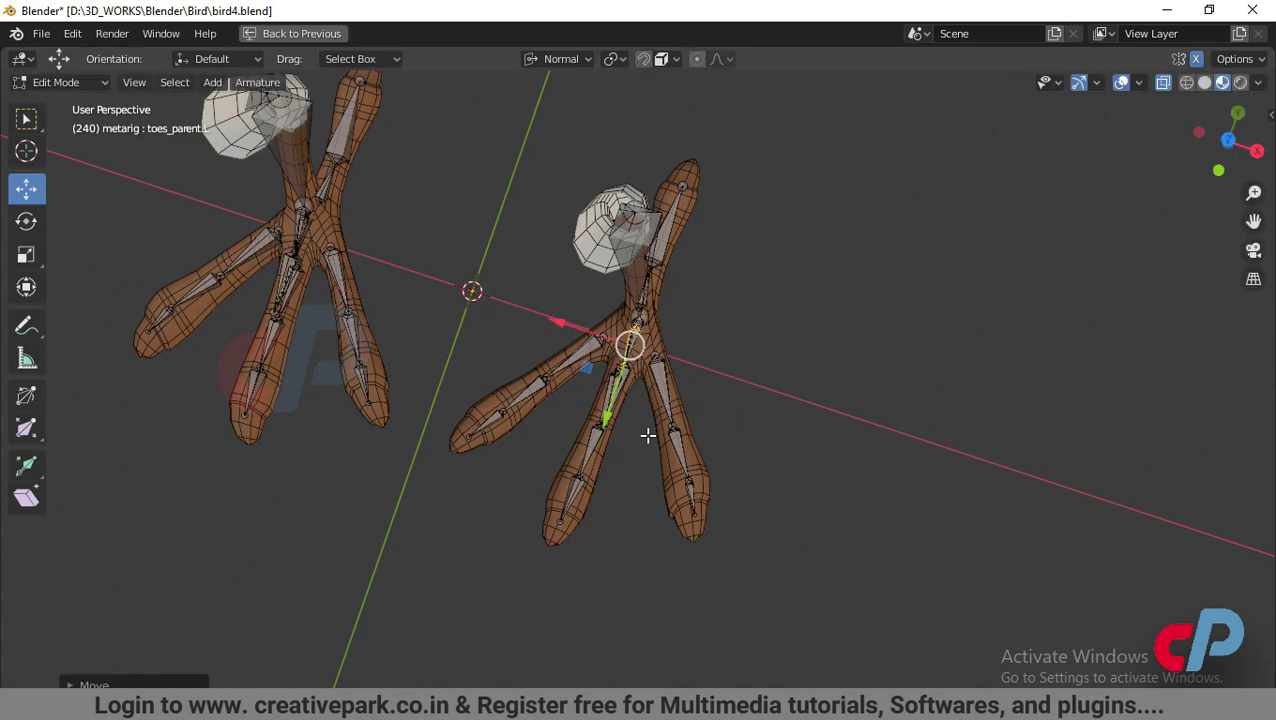
# In the front view, move the eye.R bone along X to the centre of the eye, with the opposite eye bone mirrored
pyautogui.moveTo(649, 436); pyautogui.dragTo(842, 487, button='middle')
pyautogui.scroll(-2, 842, 487)
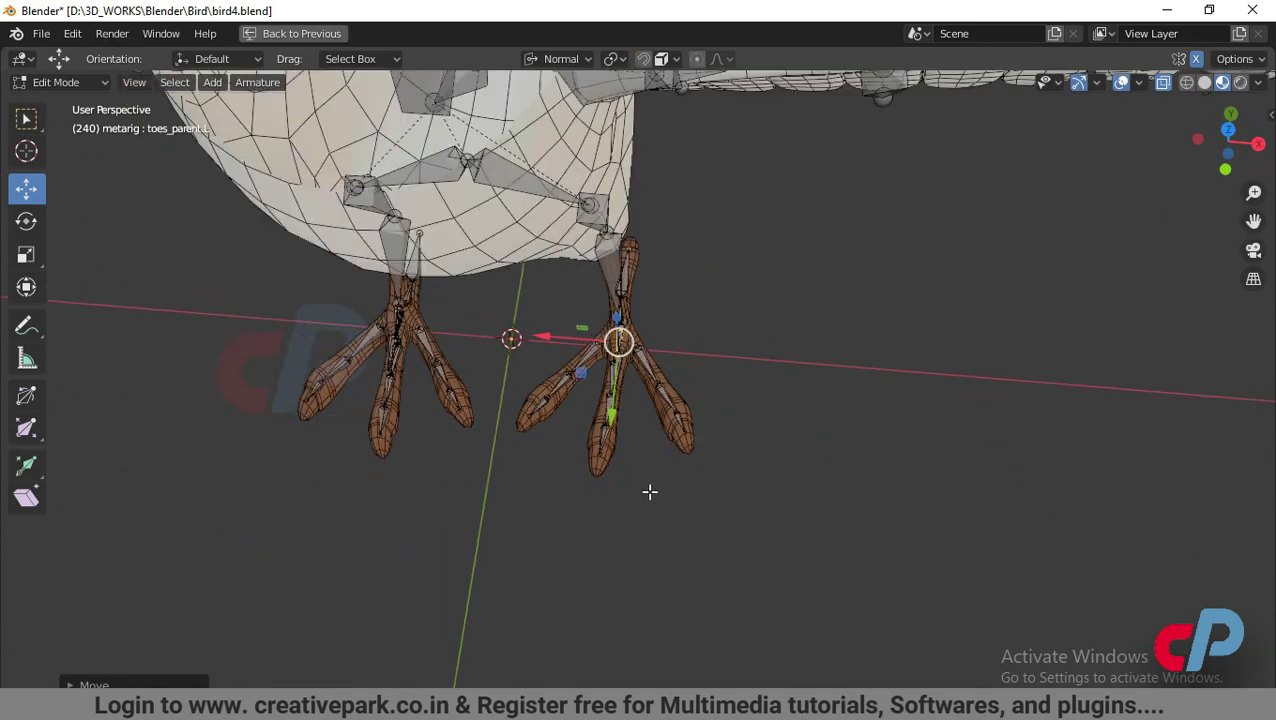
pyautogui.moveTo(649, 490); pyautogui.dragTo(661, 347, button='middle')
pyautogui.press('KP_1')
pyautogui.scroll(-3, 803, 402)
pyautogui.keyDown('shift'); pyautogui.moveTo(793, 364); pyautogui.dragTo(809, 480, button='middle'); pyautogui.keyUp('shift')
pyautogui.scroll(-1, 872, 273)
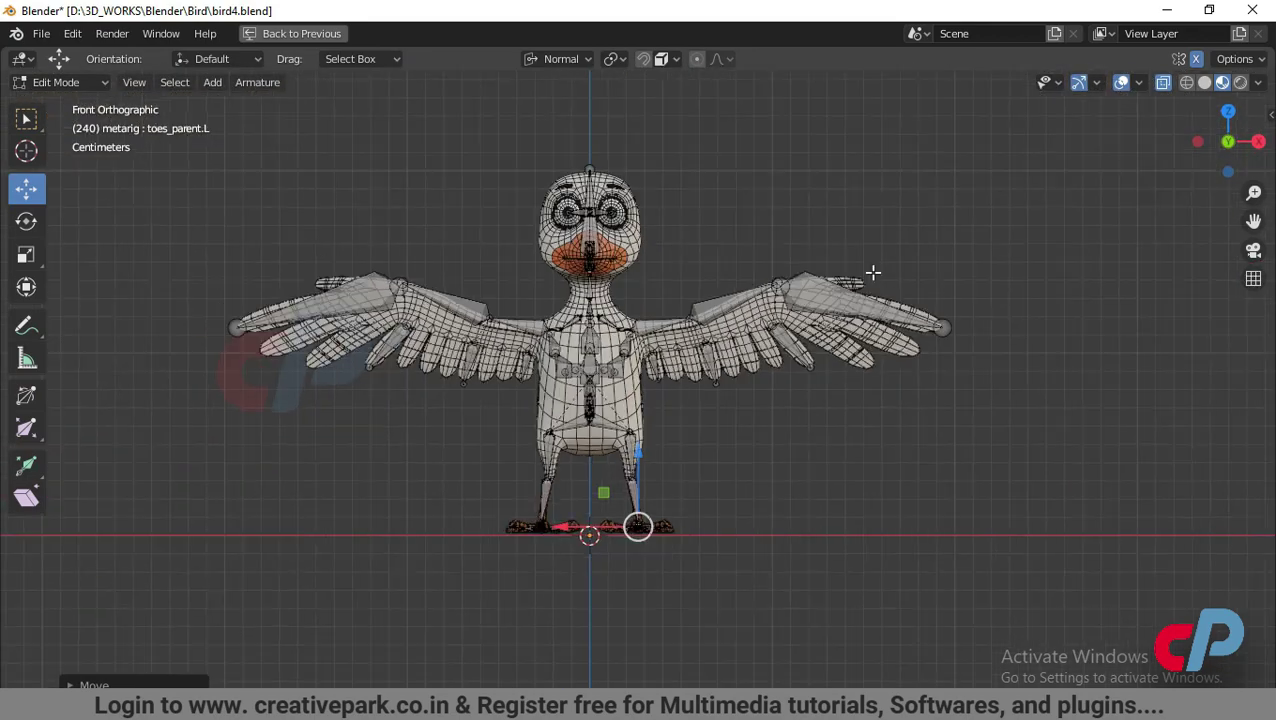
pyautogui.moveTo(645, 197); pyautogui.dragTo(664, 376, button='middle')
pyautogui.press('KP_1')
pyautogui.scroll(5, 763, 362)
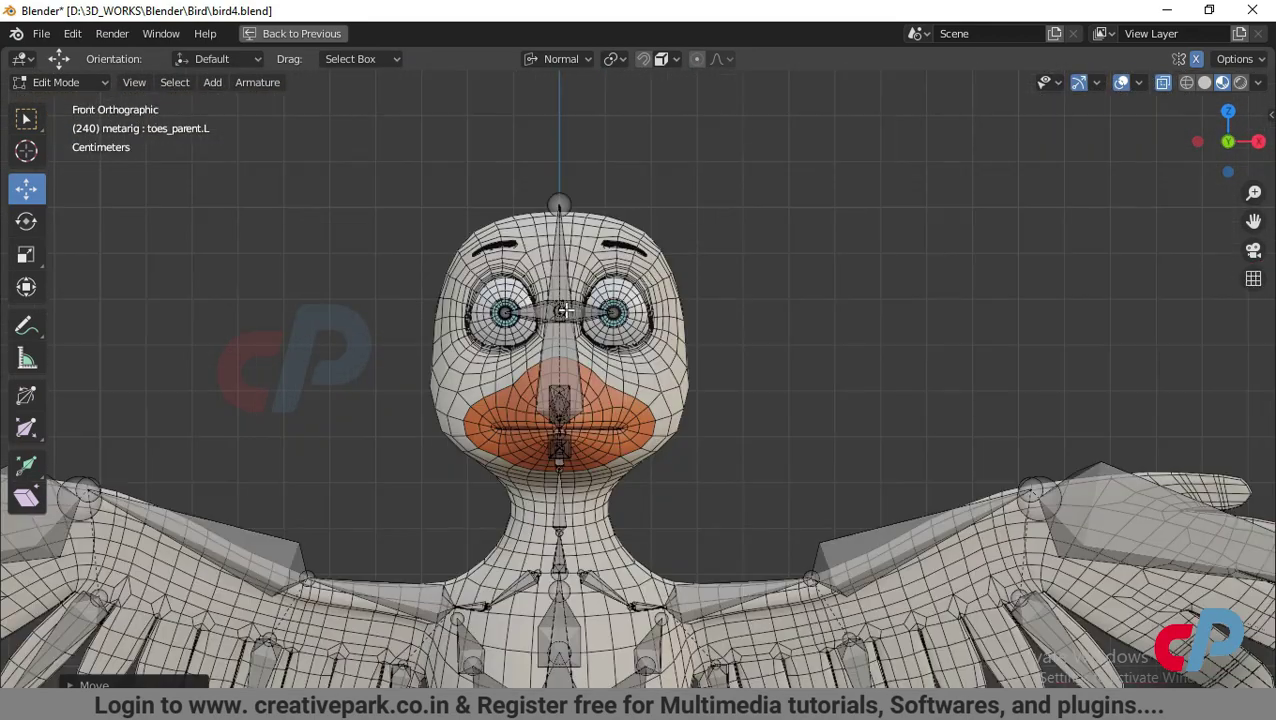
pyautogui.press('KP_3')
pyautogui.scroll(2, 561, 319)
pyautogui.press('KP_1')
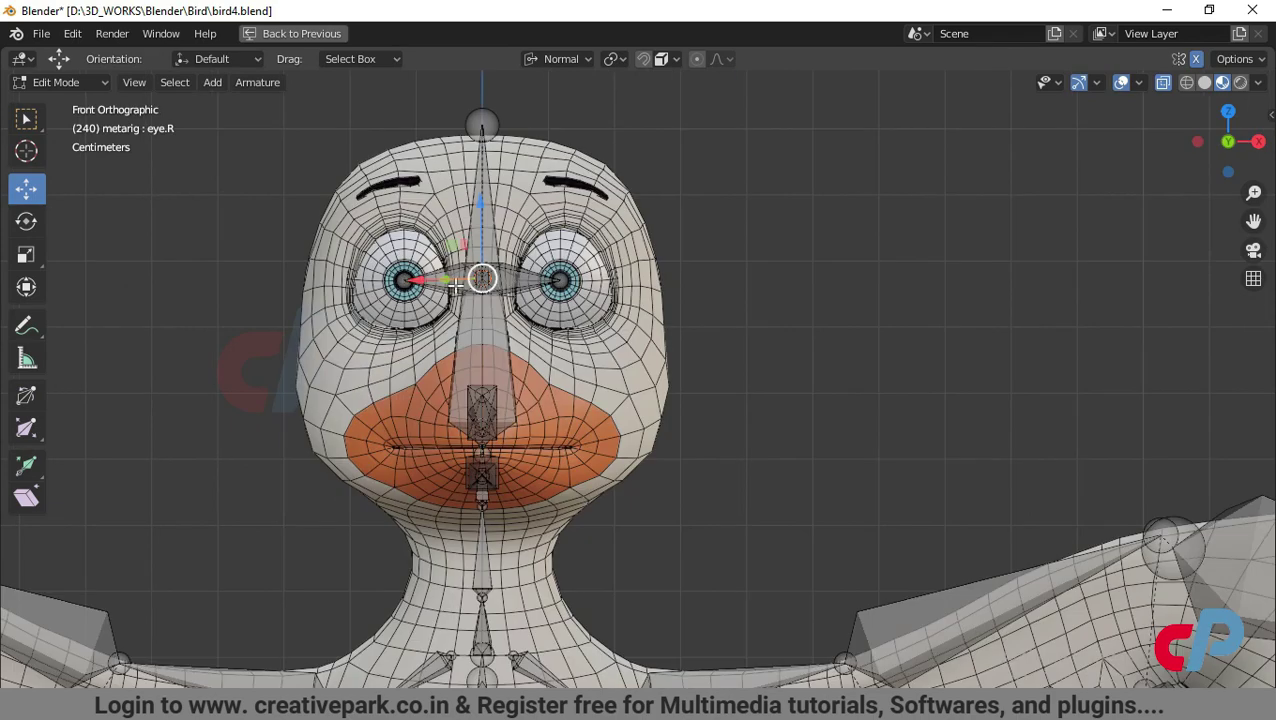
pyautogui.press('g')
pyautogui.press('x')
pyautogui.click(347, 283)
# In a wireframe side view, move the eye.R bone along Y so it starts inside the eyeball
pyautogui.press('KP_3')
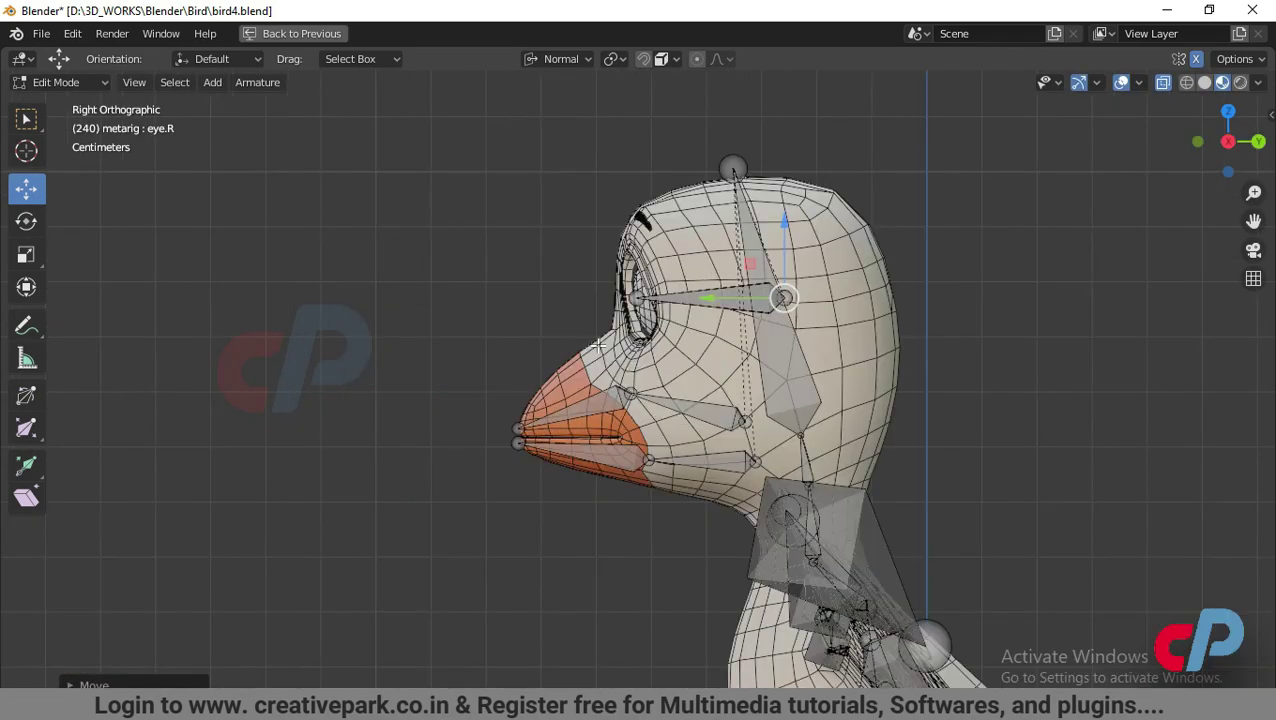
pyautogui.click(1187, 86)
pyautogui.press('g')
pyautogui.press('y')
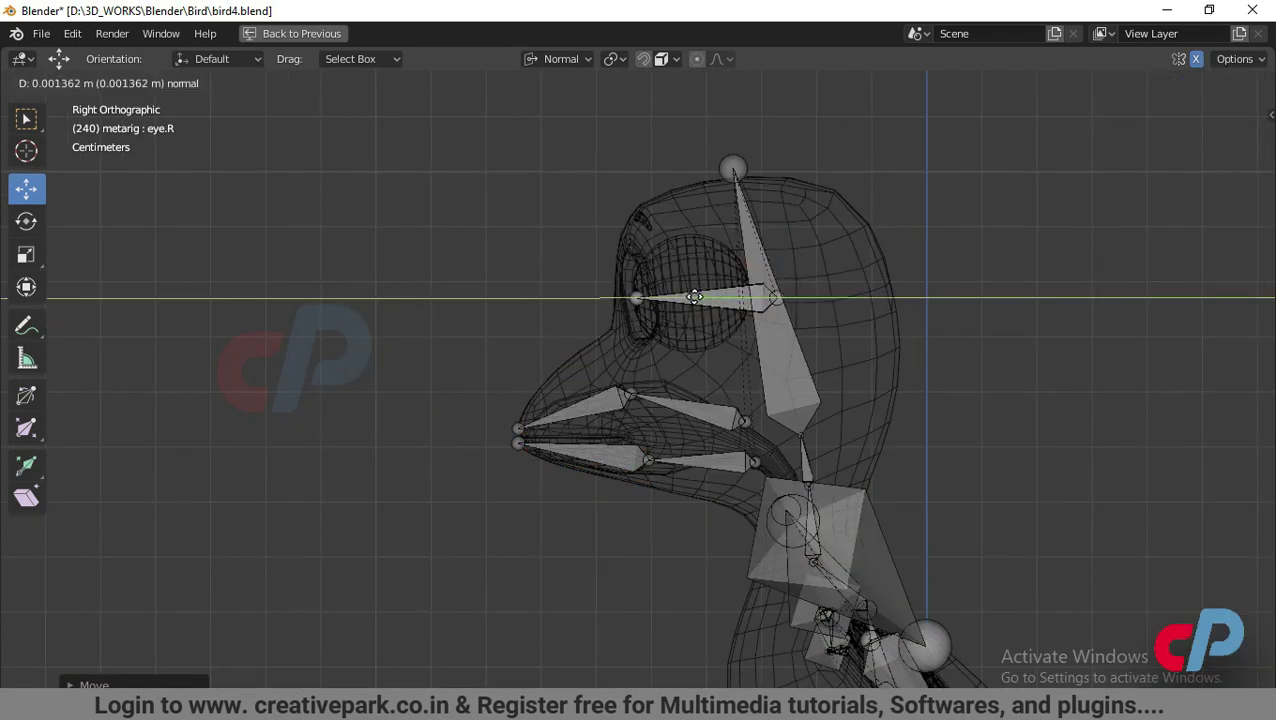
pyautogui.click(669, 292)
# Examine how the whole metarig fits the bird mesh from the front, side and top, ending in Object Mode
pyautogui.press('KP_1')
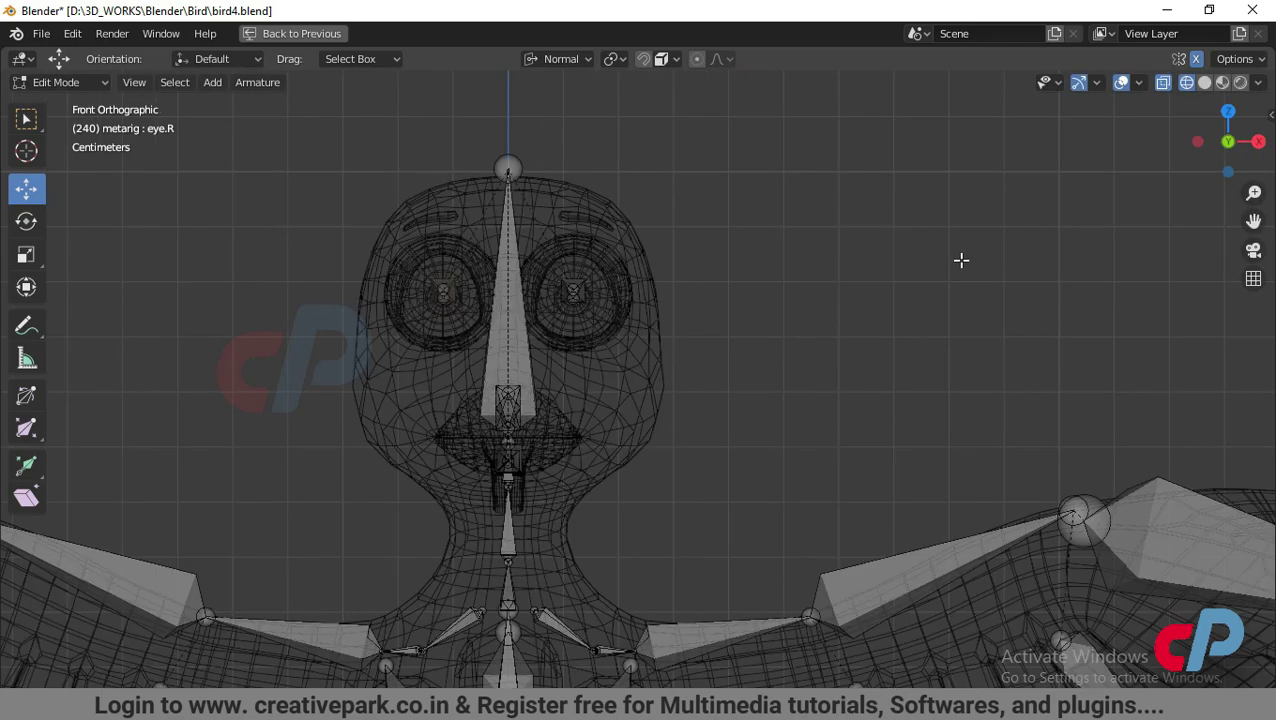
pyautogui.scroll(-4, 758, 437)
pyautogui.keyDown('shift'); pyautogui.moveTo(758, 437); pyautogui.dragTo(763, 379, button='middle'); pyautogui.keyUp('shift')
pyautogui.scroll(-1, 806, 415)
pyautogui.press('KP_3')
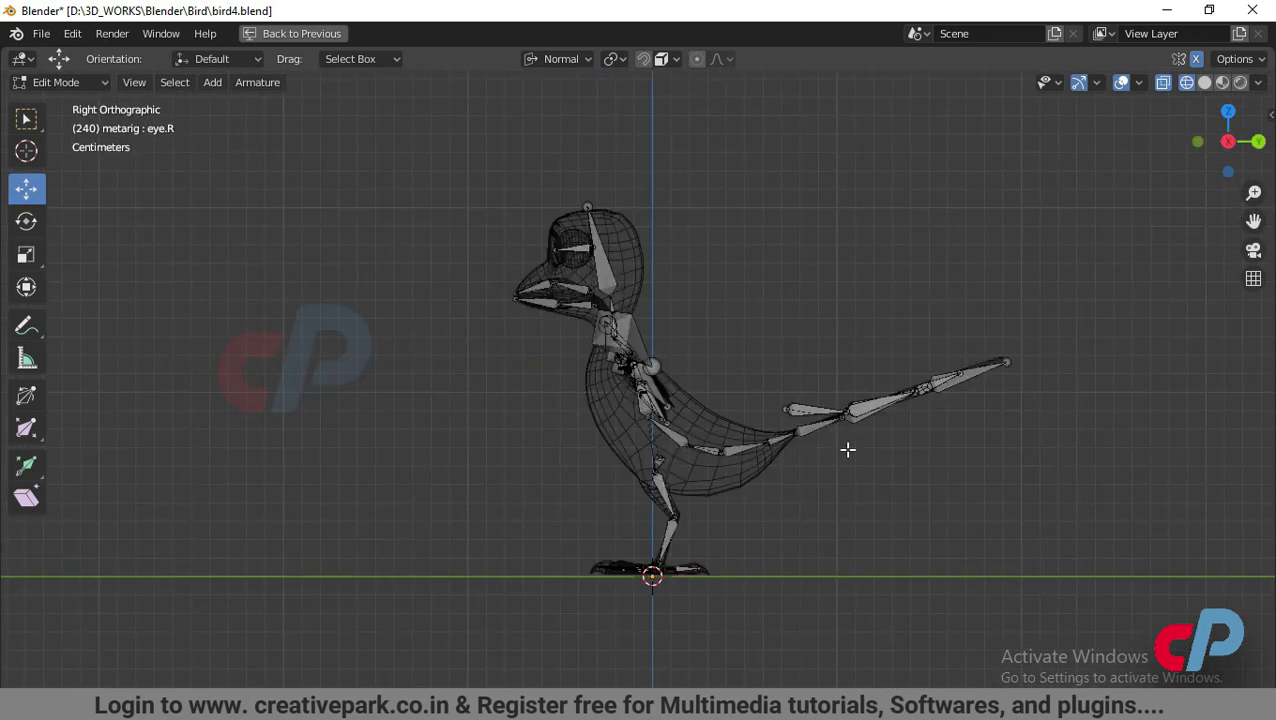
pyautogui.press('KP_7')
pyautogui.press('KP_3')
pyautogui.press('KP_7')
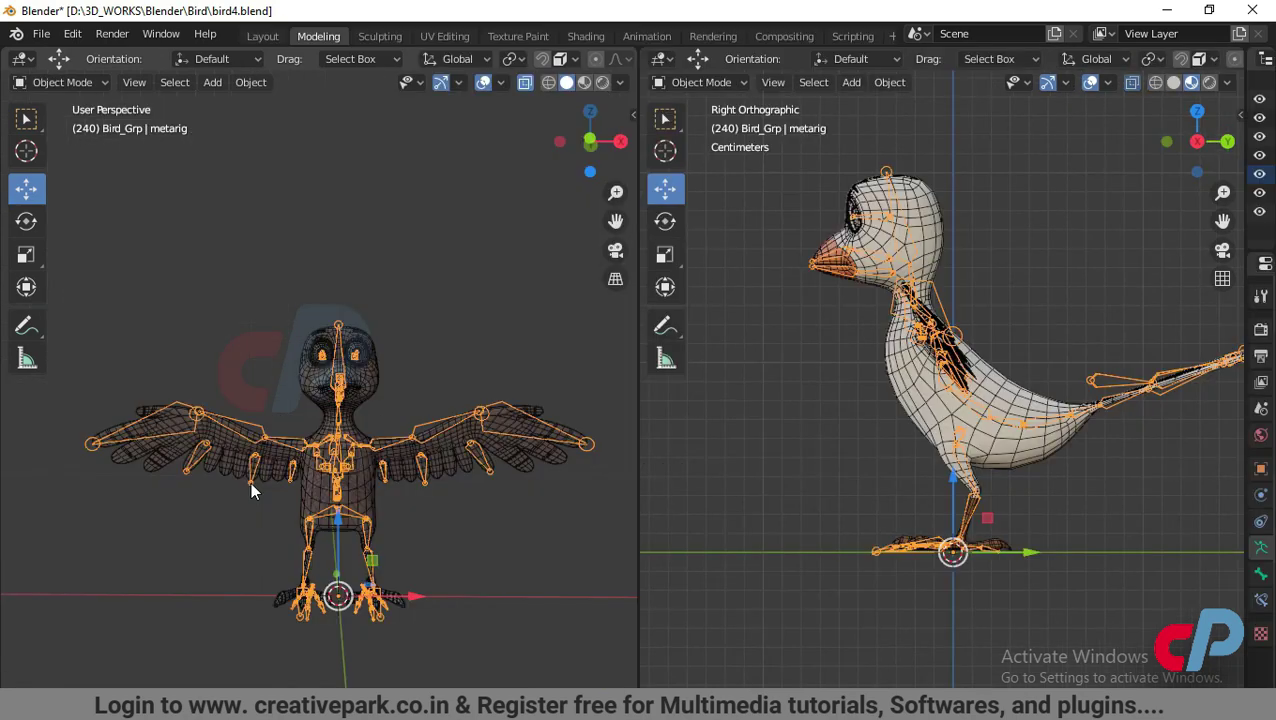
pyautogui.press('KP_1')
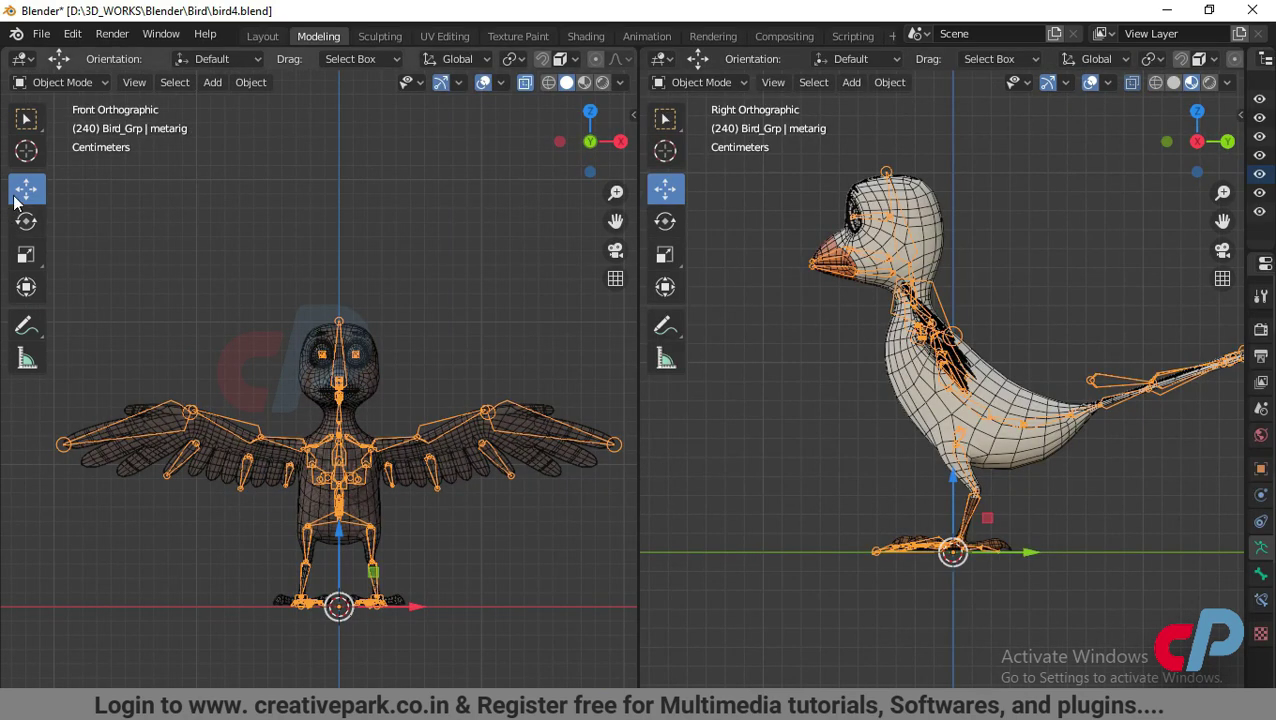
pyautogui.scroll(-1, 207, 184)
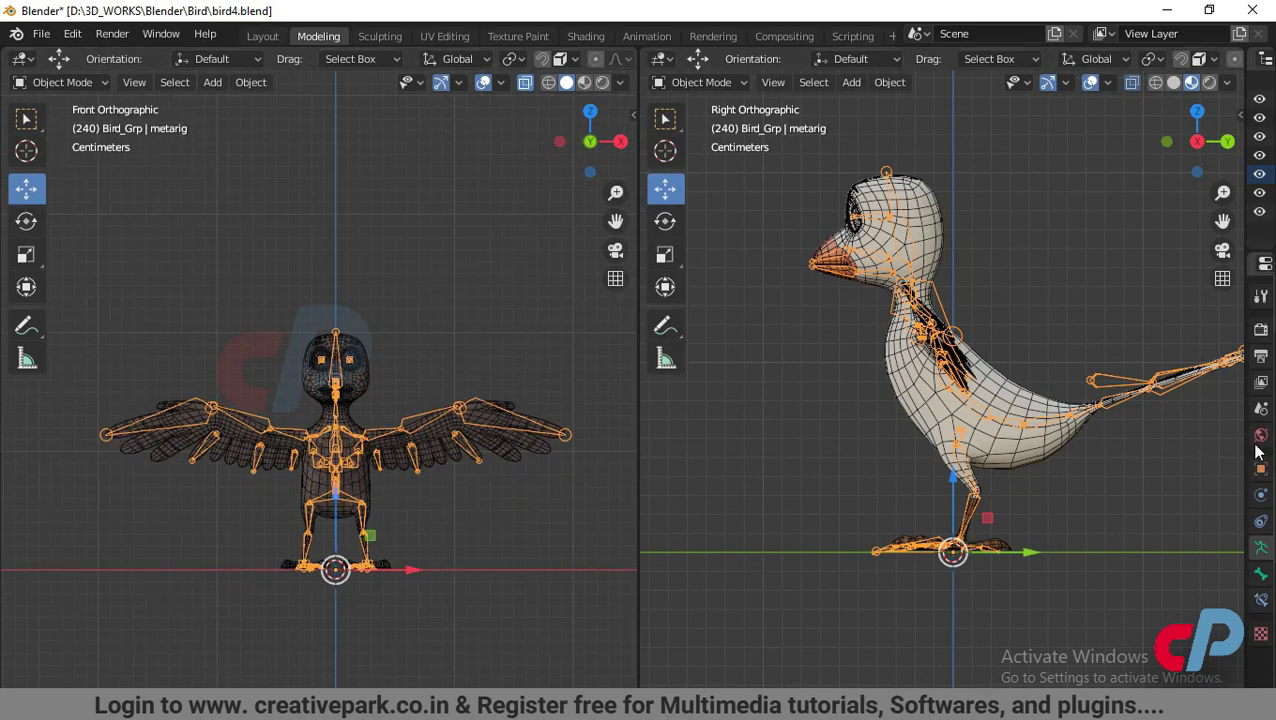
# Generate the Rigify rig from the metarig and gather both armatures in a collection named Rig
pyautogui.moveTo(1153, 436); pyautogui.dragTo(1043, 436)
pyautogui.scroll(-5, 1157, 462)
pyautogui.click(1150, 590)
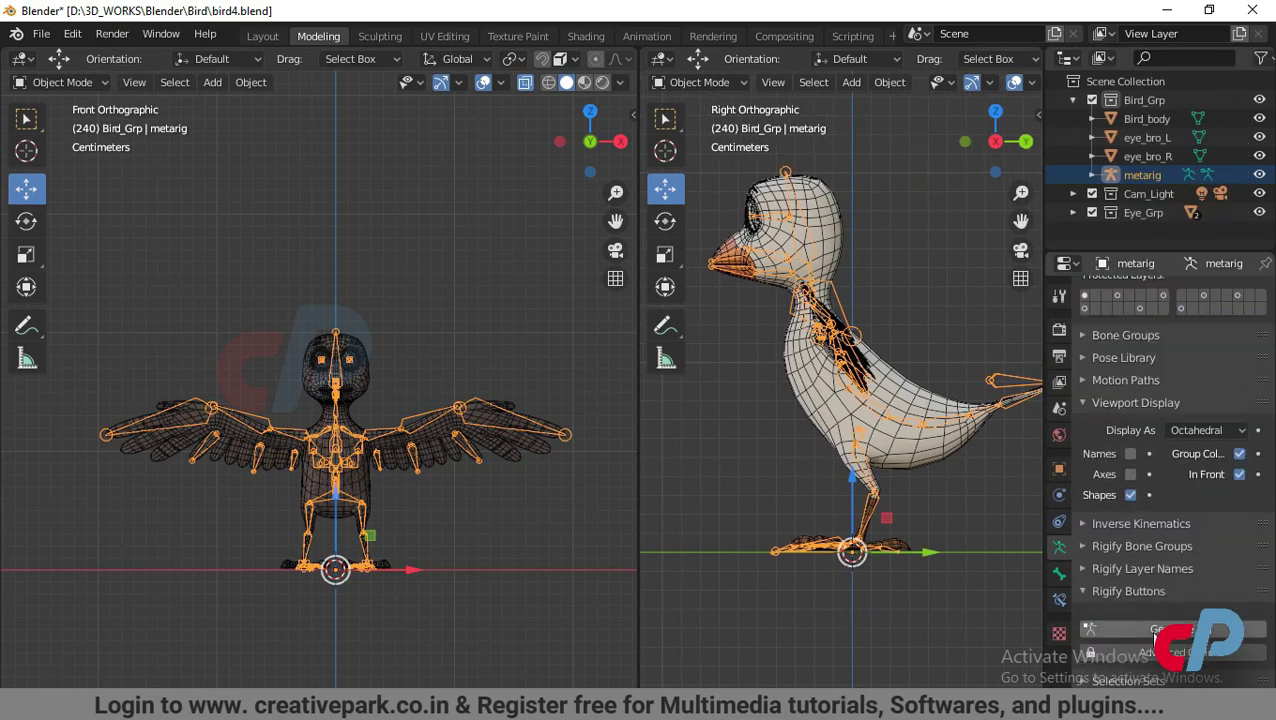
pyautogui.scroll(-1, 1163, 605)
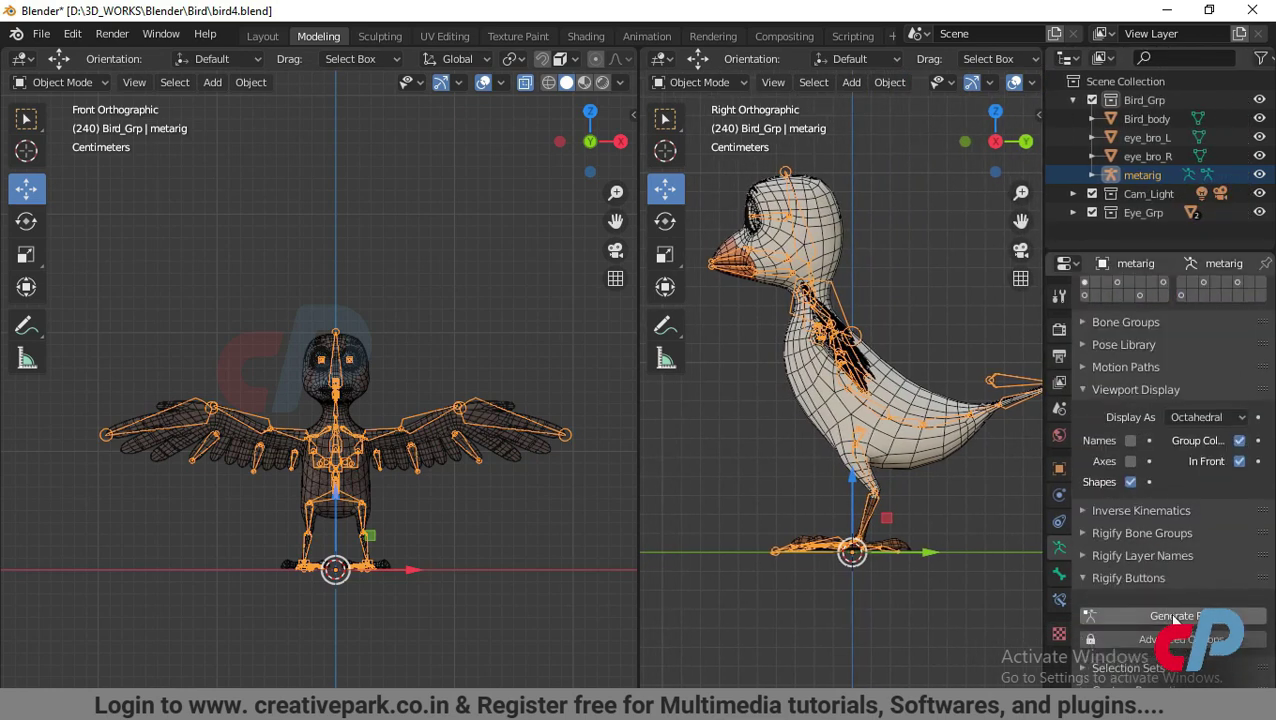
pyautogui.click(1175, 616)
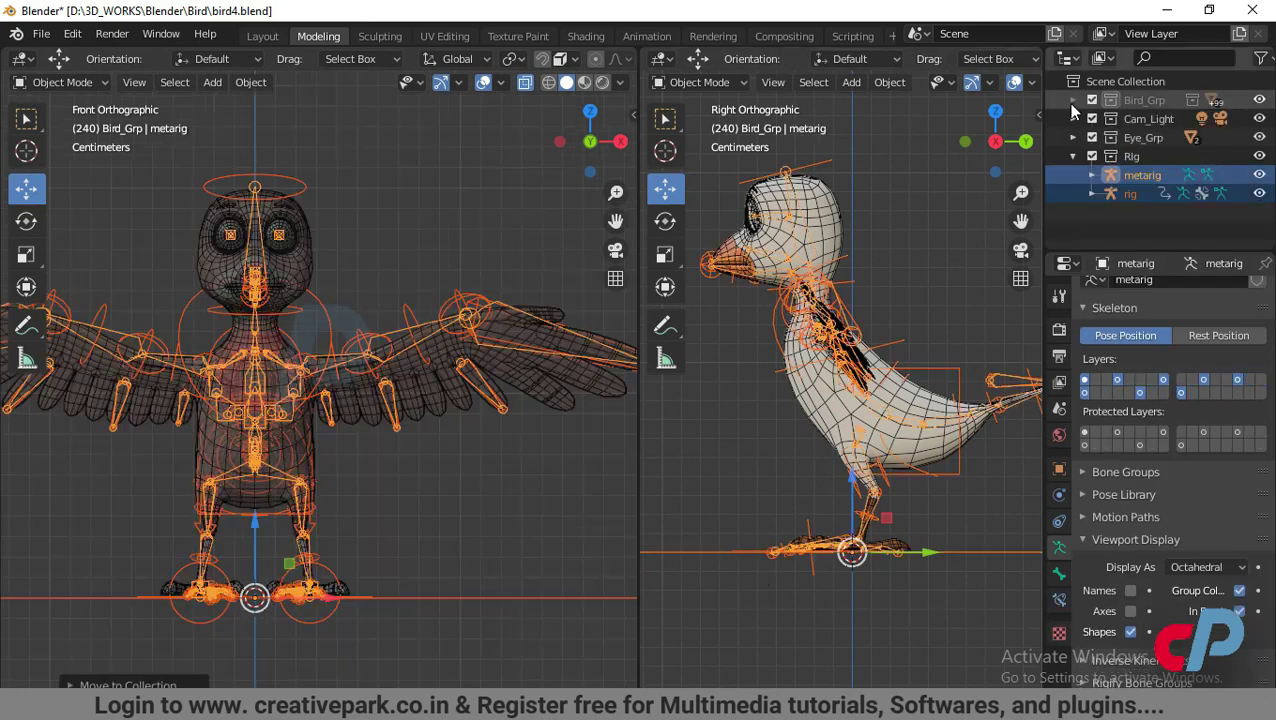
# Parent all Bird_Grp objects to the generated rig with automatic weights
pyautogui.click(467, 219)
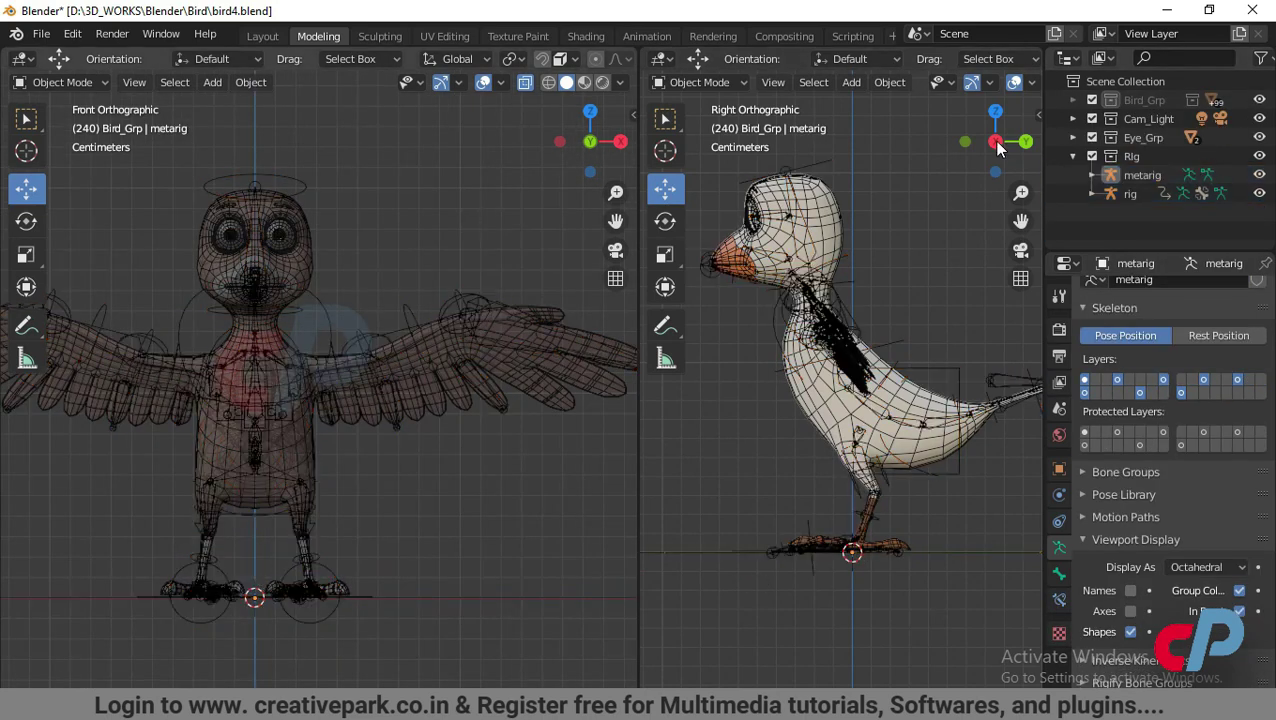
pyautogui.rightClick(1148, 104)
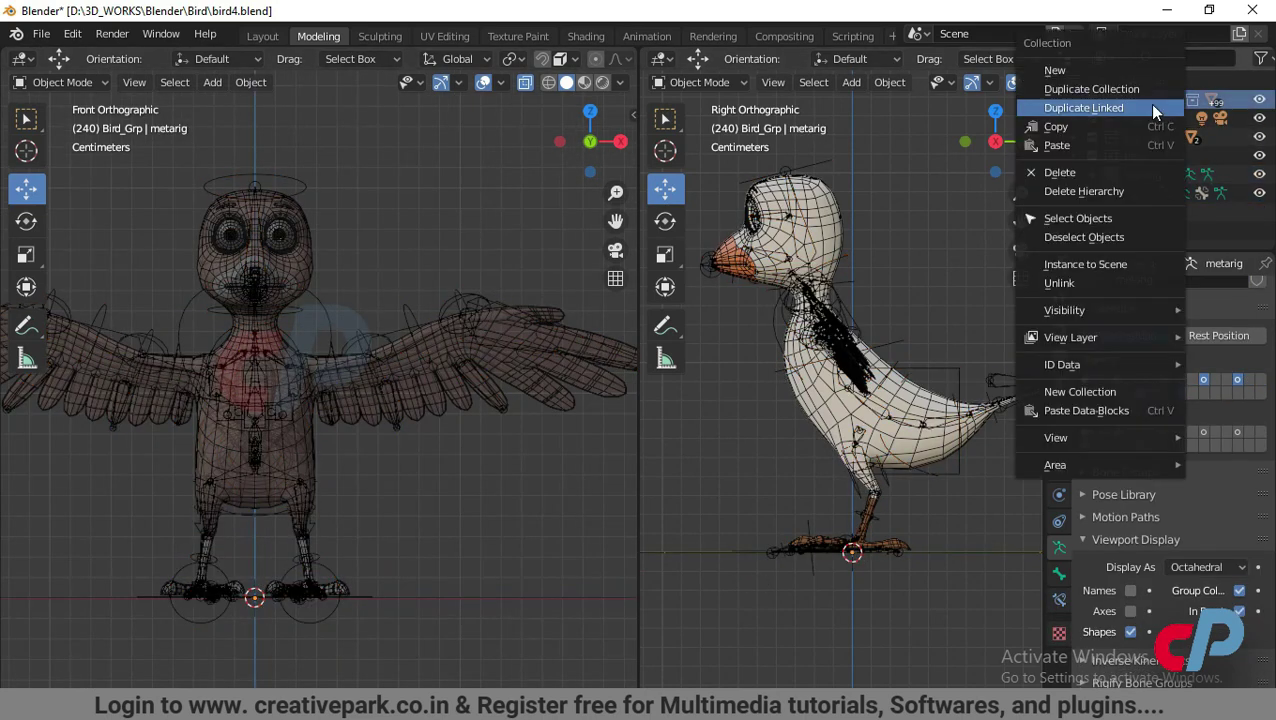
pyautogui.click(1121, 214)
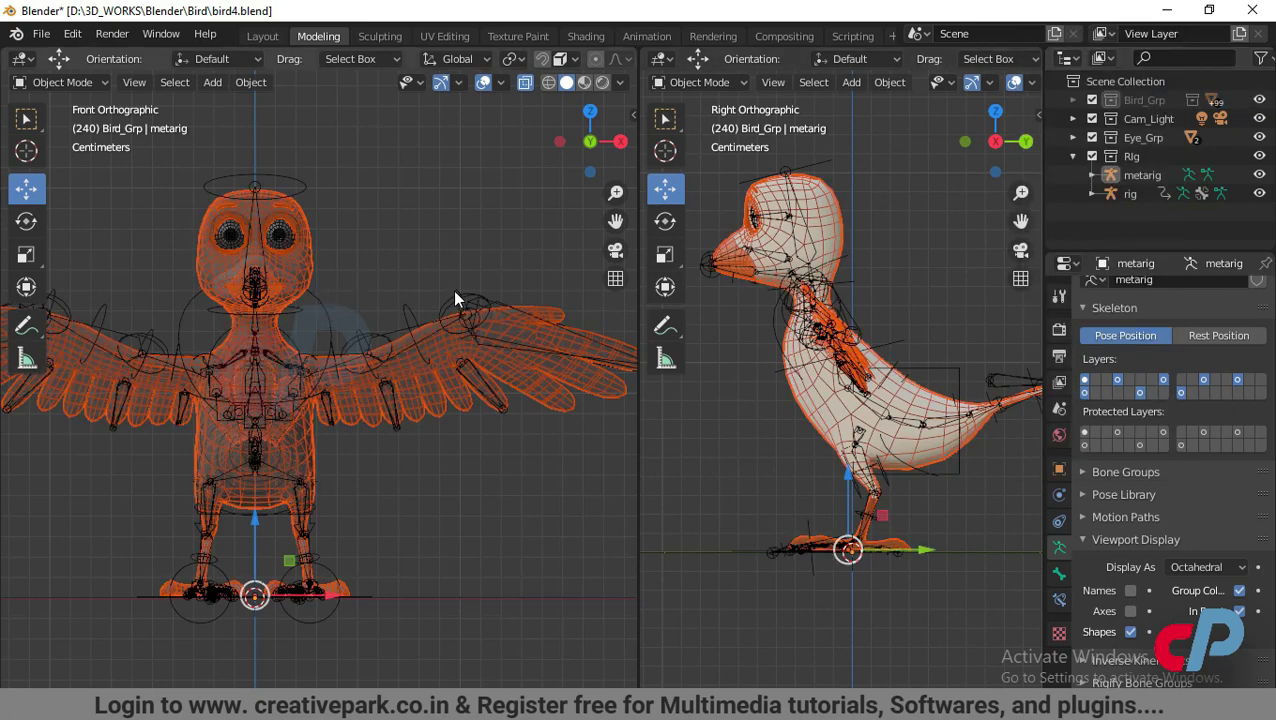
pyautogui.keyDown('shift'); pyautogui.click(322, 308); pyautogui.keyUp('shift')
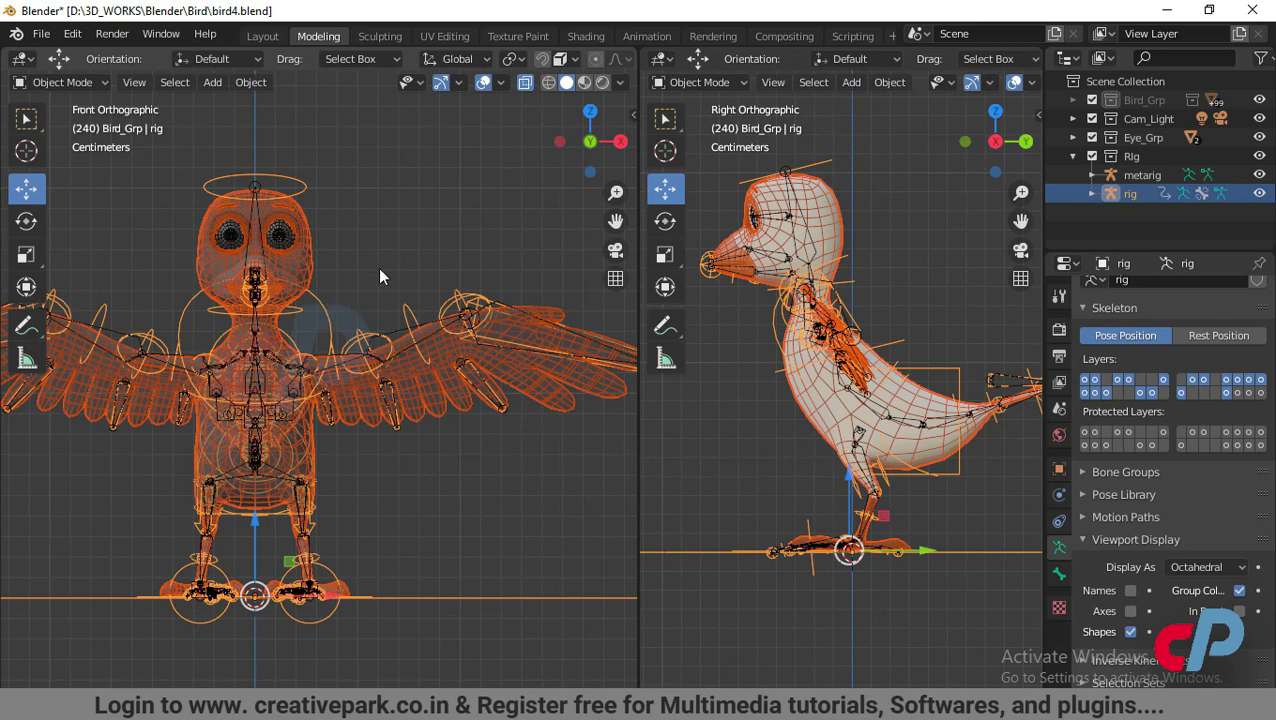
pyautogui.hotkey('ctrl', 'p')
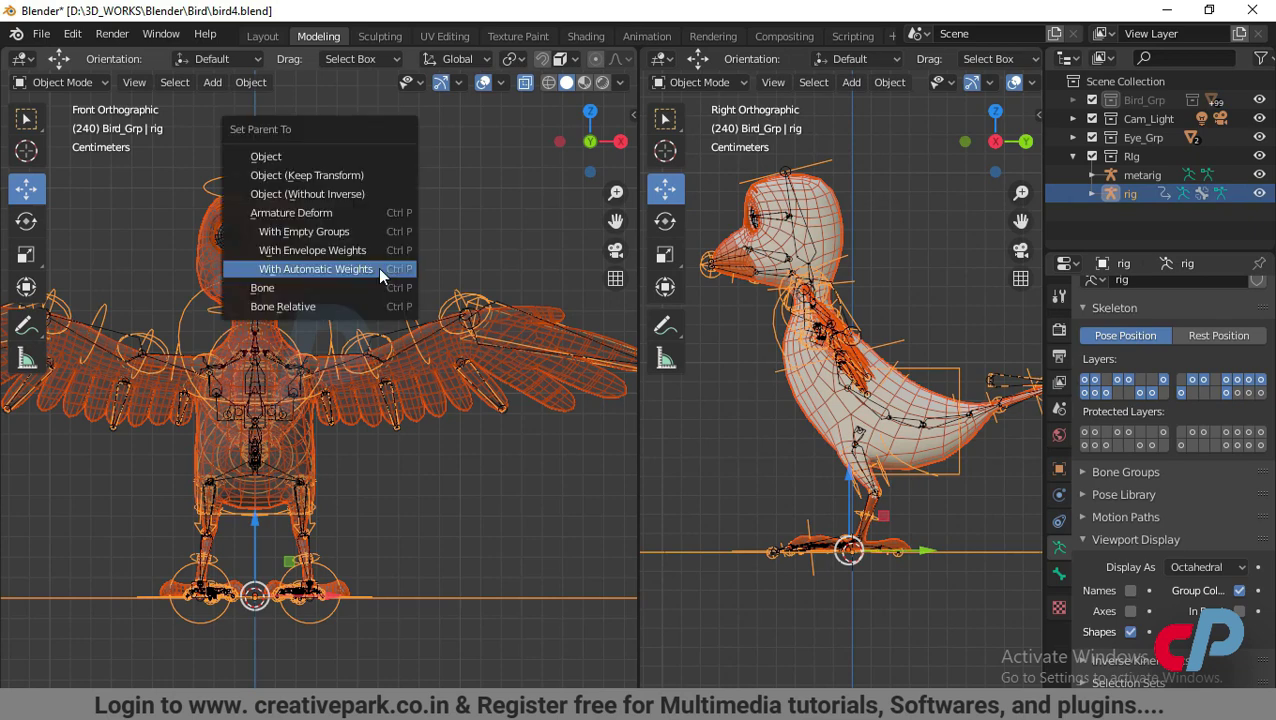
pyautogui.click(378, 268)
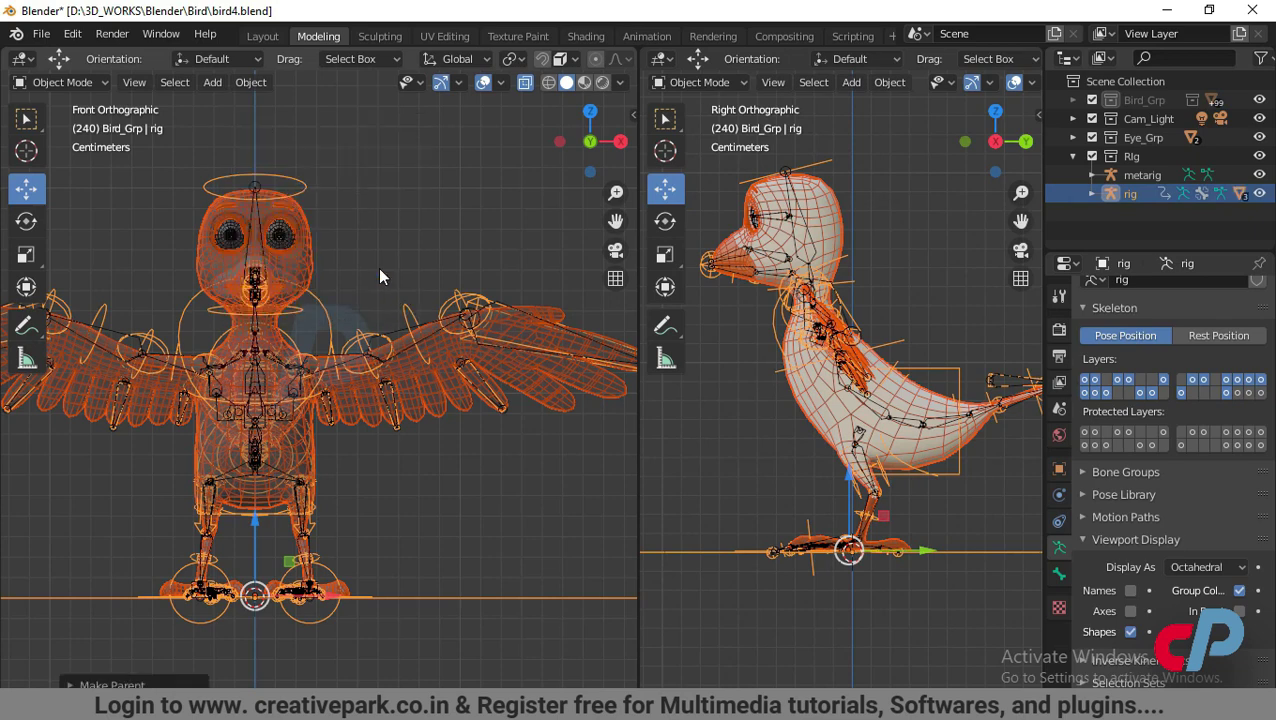
# Hide the metarig and the Bird_Grp collection to leave the eyeballs and rig controls on display
pyautogui.click(390, 265)
pyautogui.keyDown('shift'); pyautogui.moveTo(384, 267); pyautogui.dragTo(446, 285, button='middle'); pyautogui.keyUp('shift')
pyautogui.press('a')
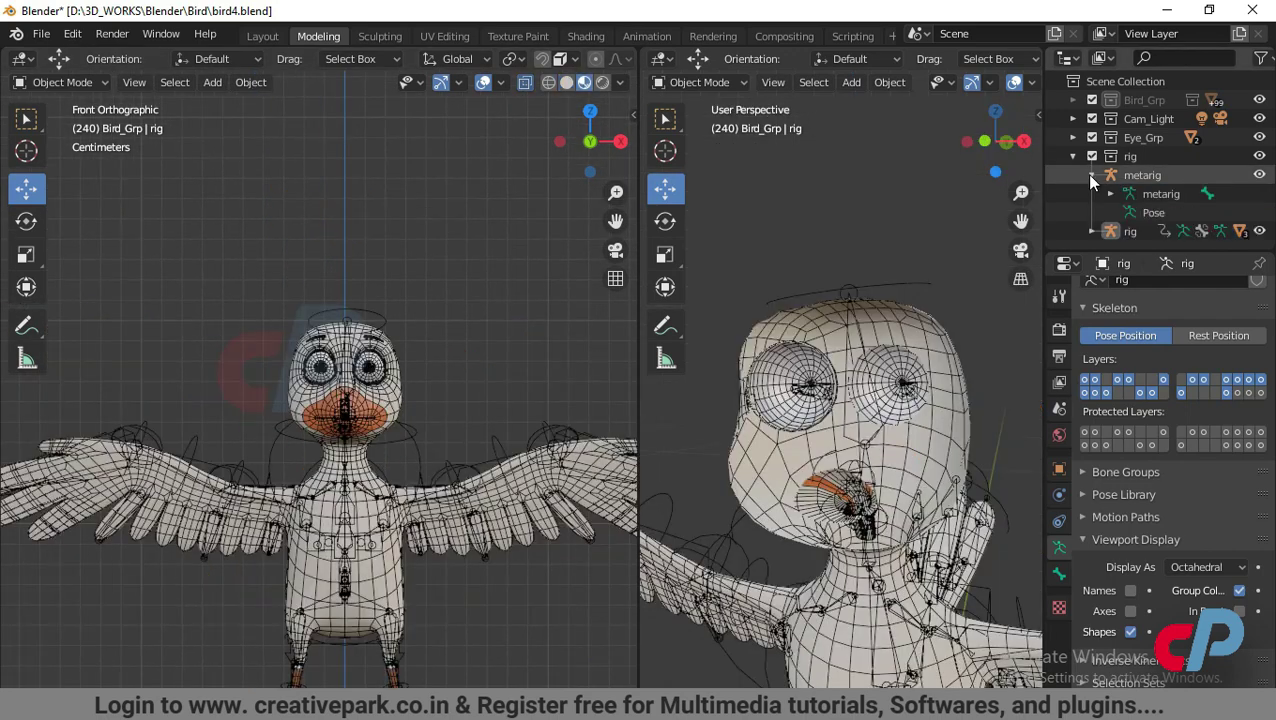
pyautogui.click(1092, 175)
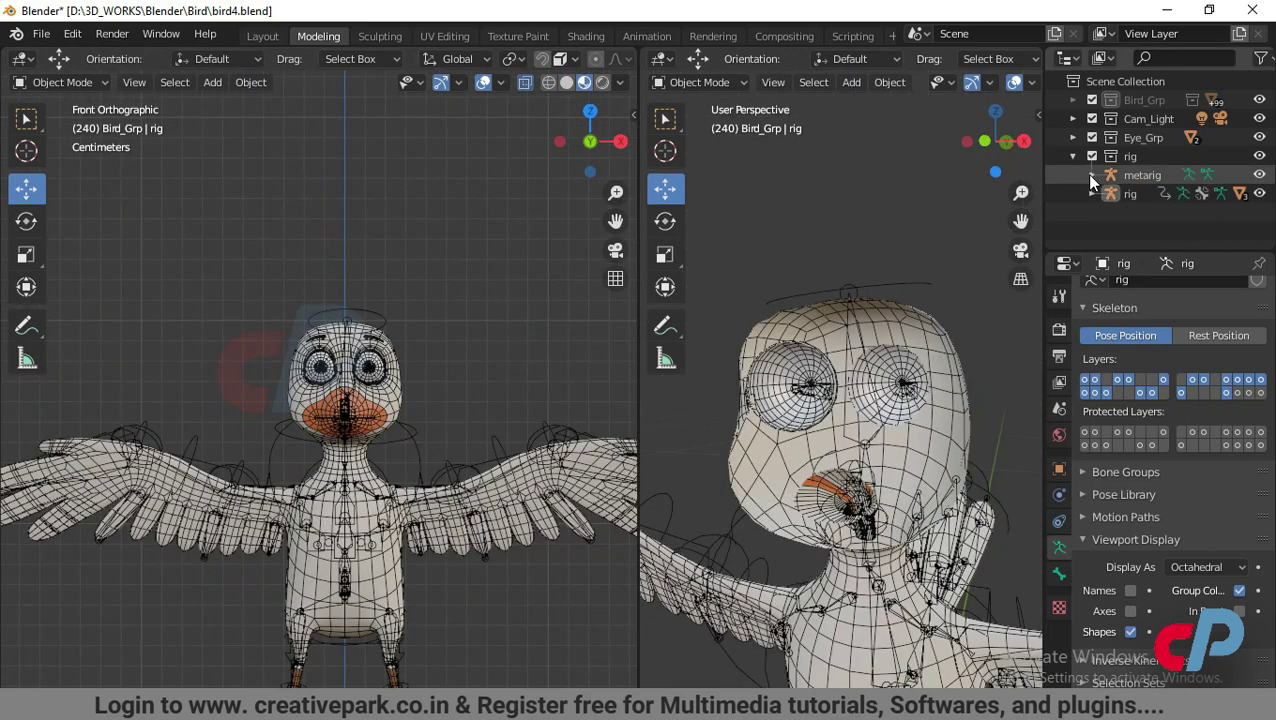
pyautogui.click(1258, 100)
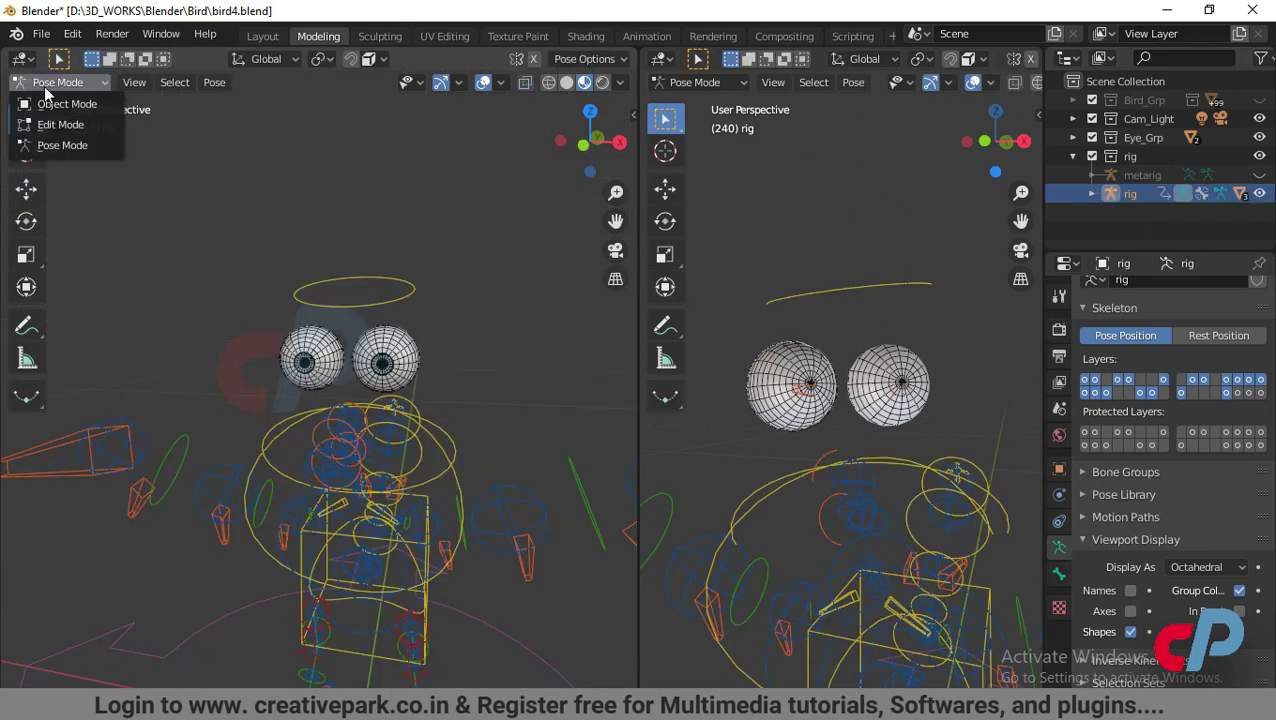
# Parent the eye_R eyeball to the rig's eye.R bone with the Bone Relative option
pyautogui.click(45, 105)
pyautogui.click(390, 346)
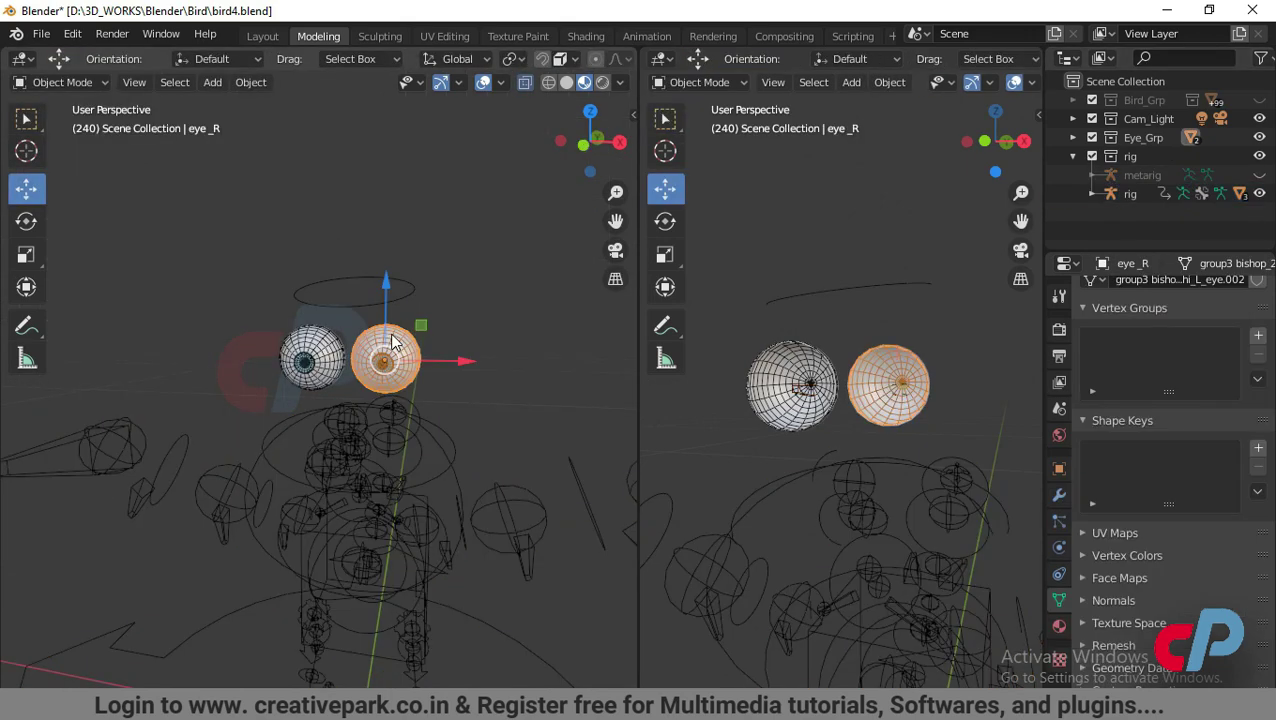
pyautogui.keyDown('shift'); pyautogui.click(400, 300); pyautogui.keyUp('shift')
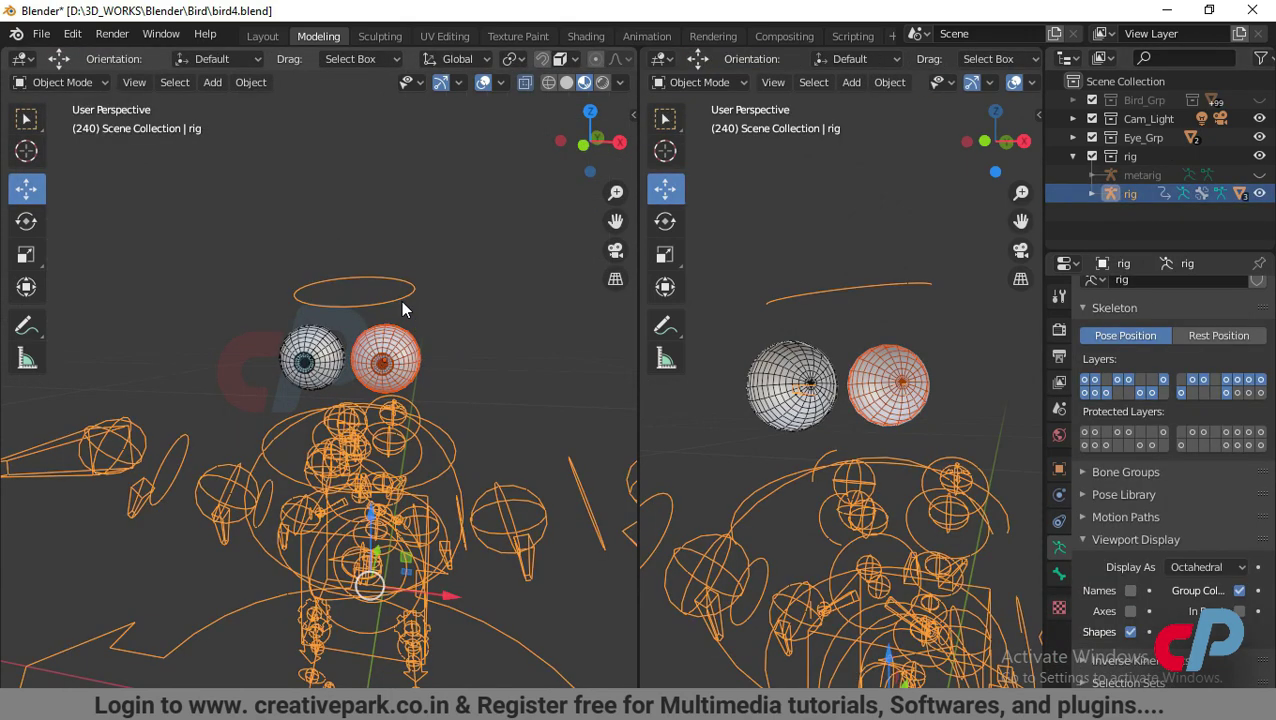
pyautogui.hotkey('ctrl', 'Tab')
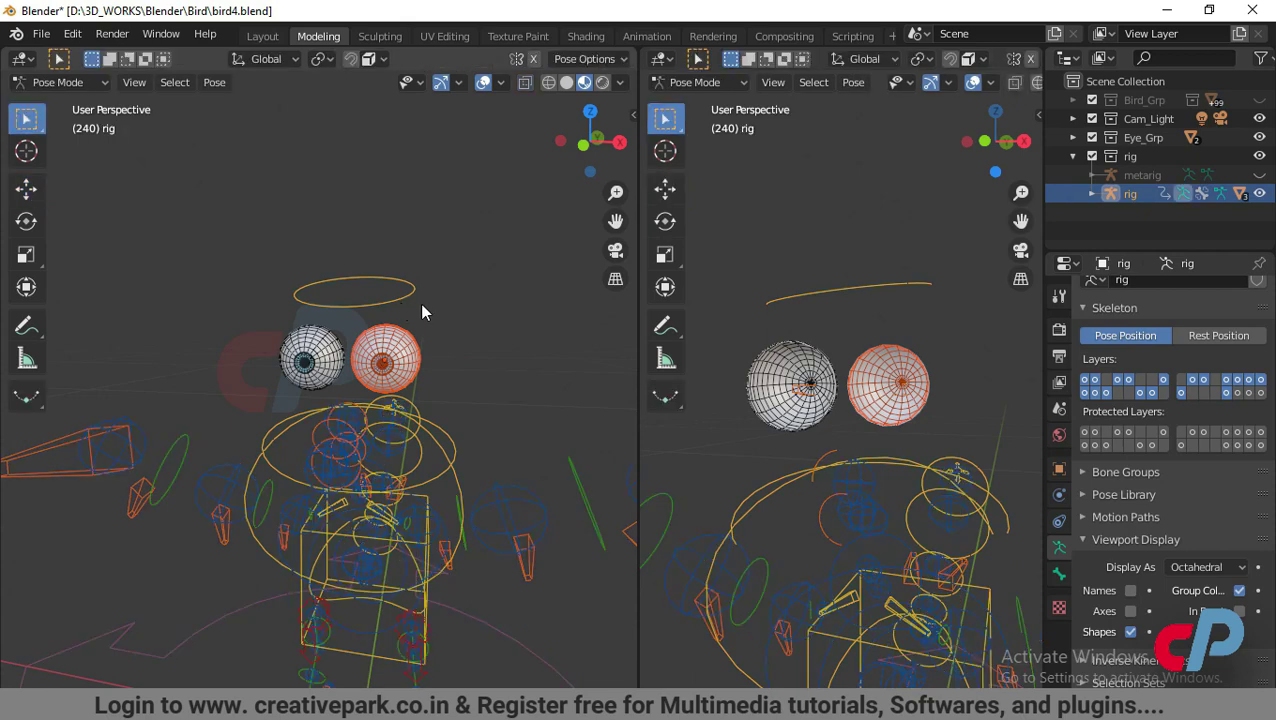
pyautogui.click(525, 84)
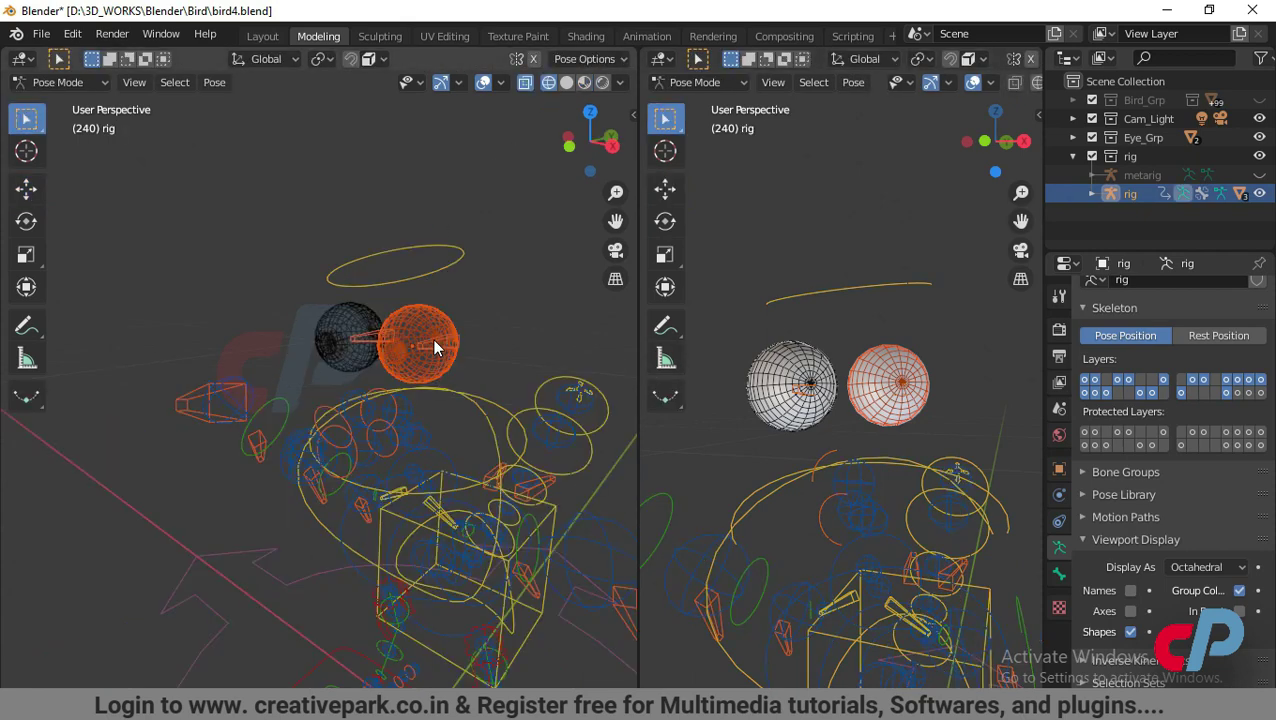
pyautogui.click(435, 341)
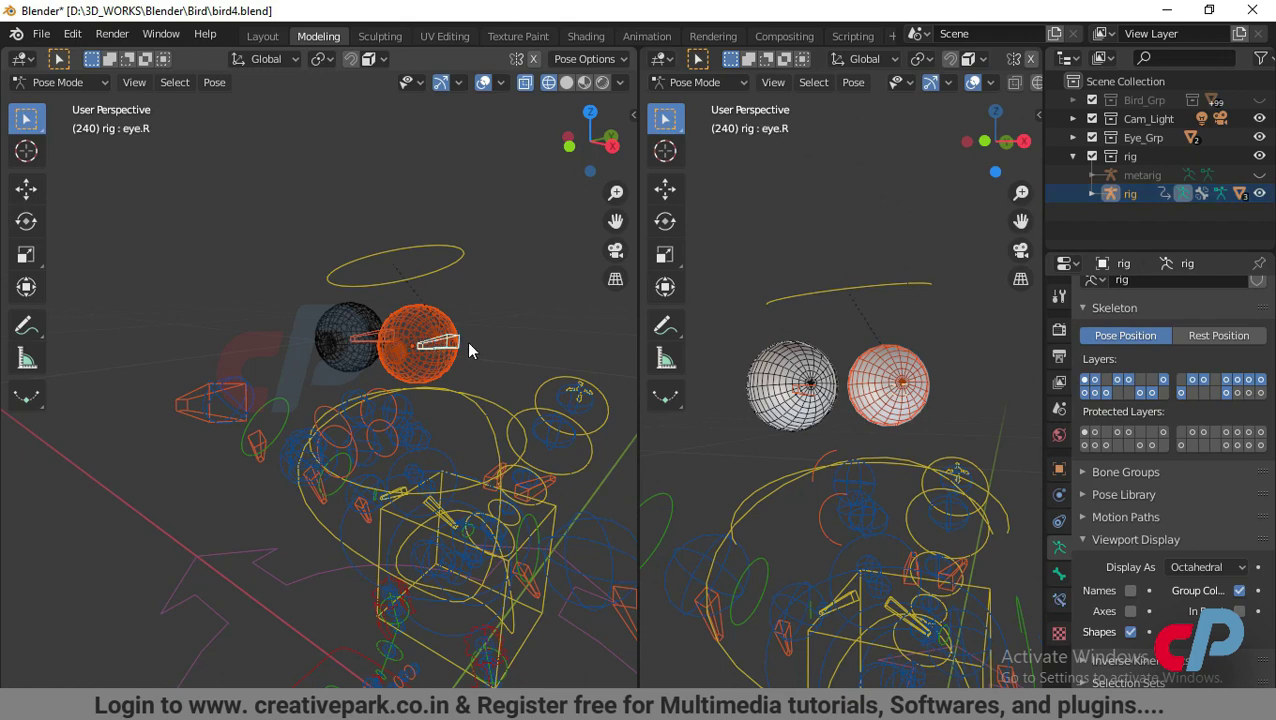
pyautogui.hotkey('ctrl', 'p')
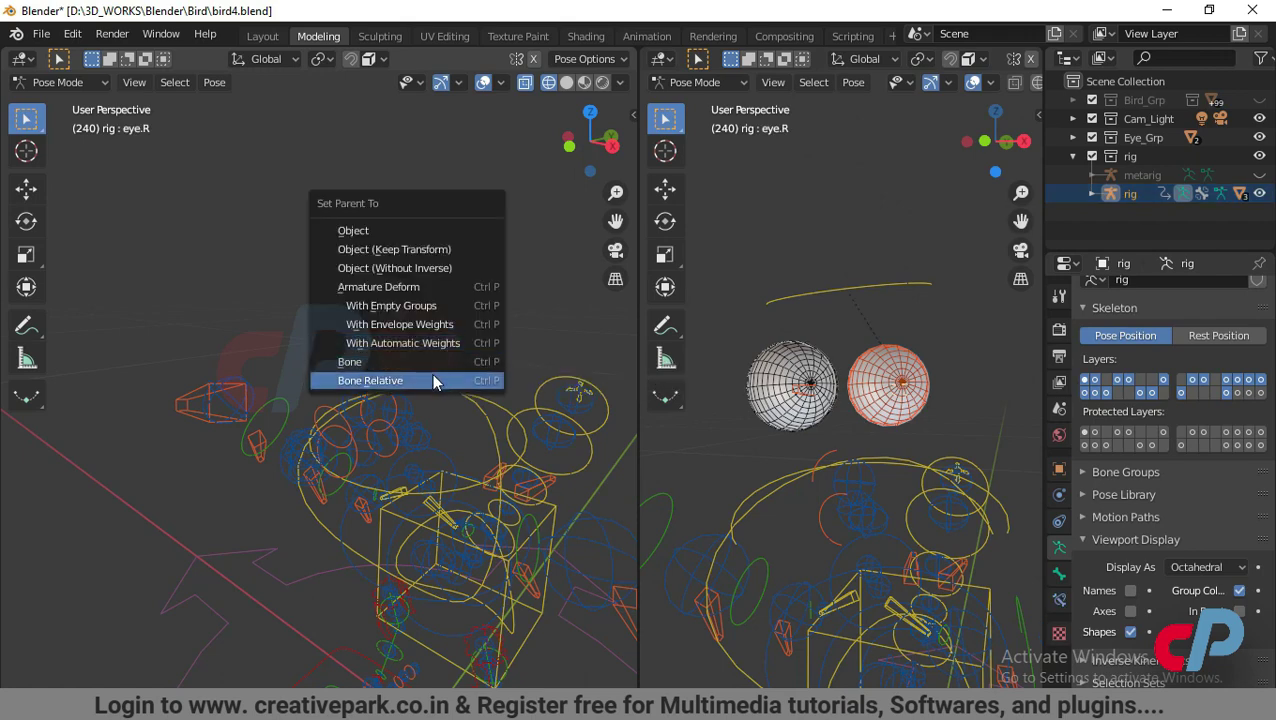
pyautogui.click(431, 380)
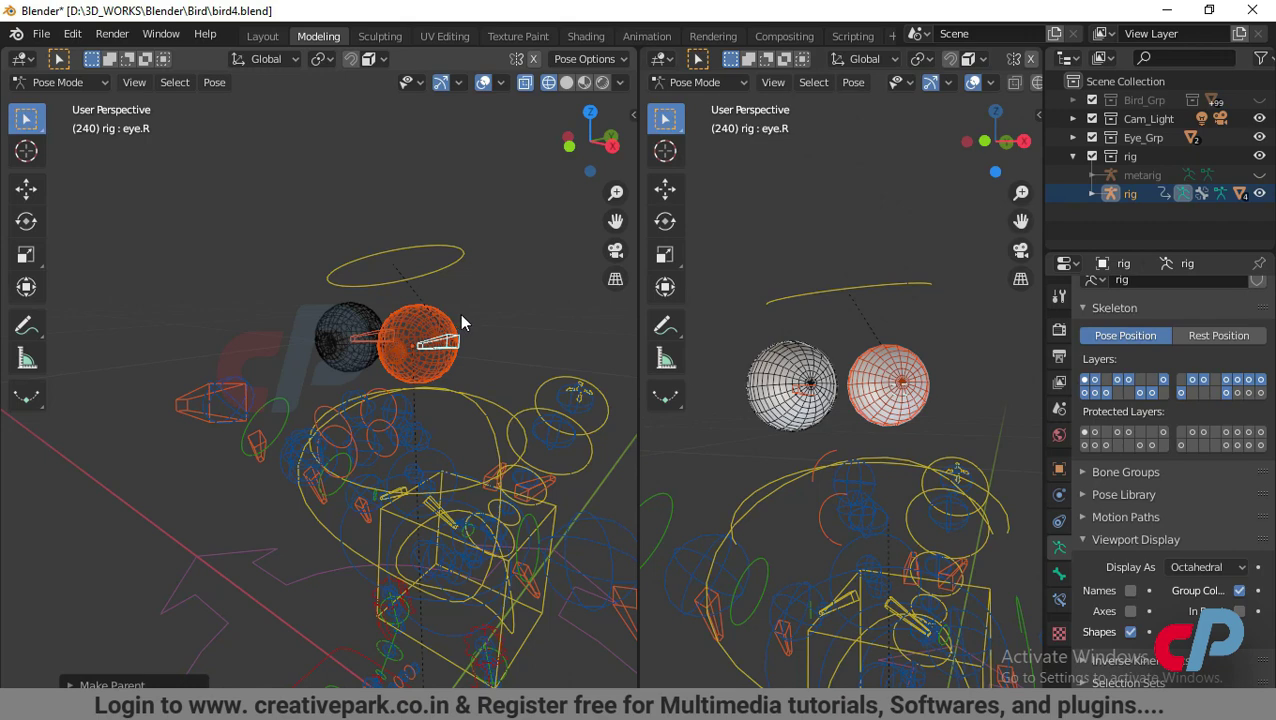
# Parent the eye_L eyeball to the rig's eye.L bone with the Bone Relative option
pyautogui.hotkey('ctrl', 'Tab')
pyautogui.click(322, 305)
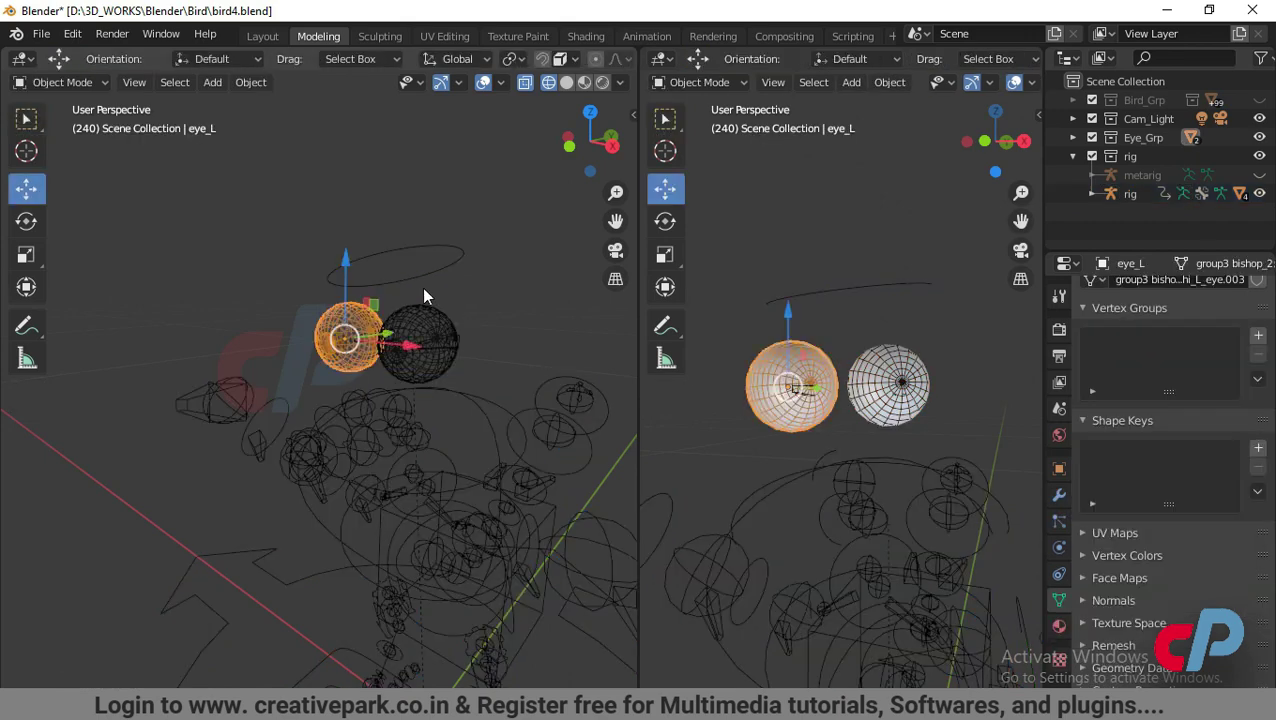
pyautogui.keyDown('shift'); pyautogui.click(435, 274); pyautogui.keyUp('shift')
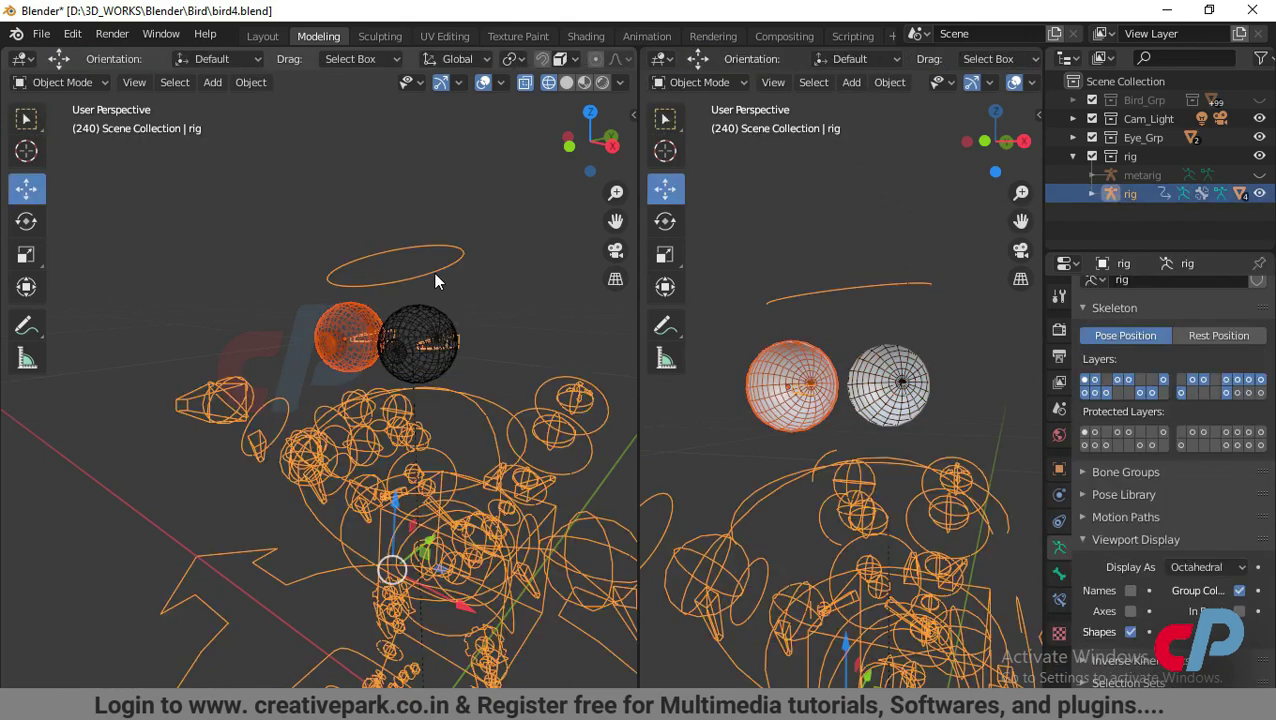
pyautogui.hotkey('ctrl', 'Tab')
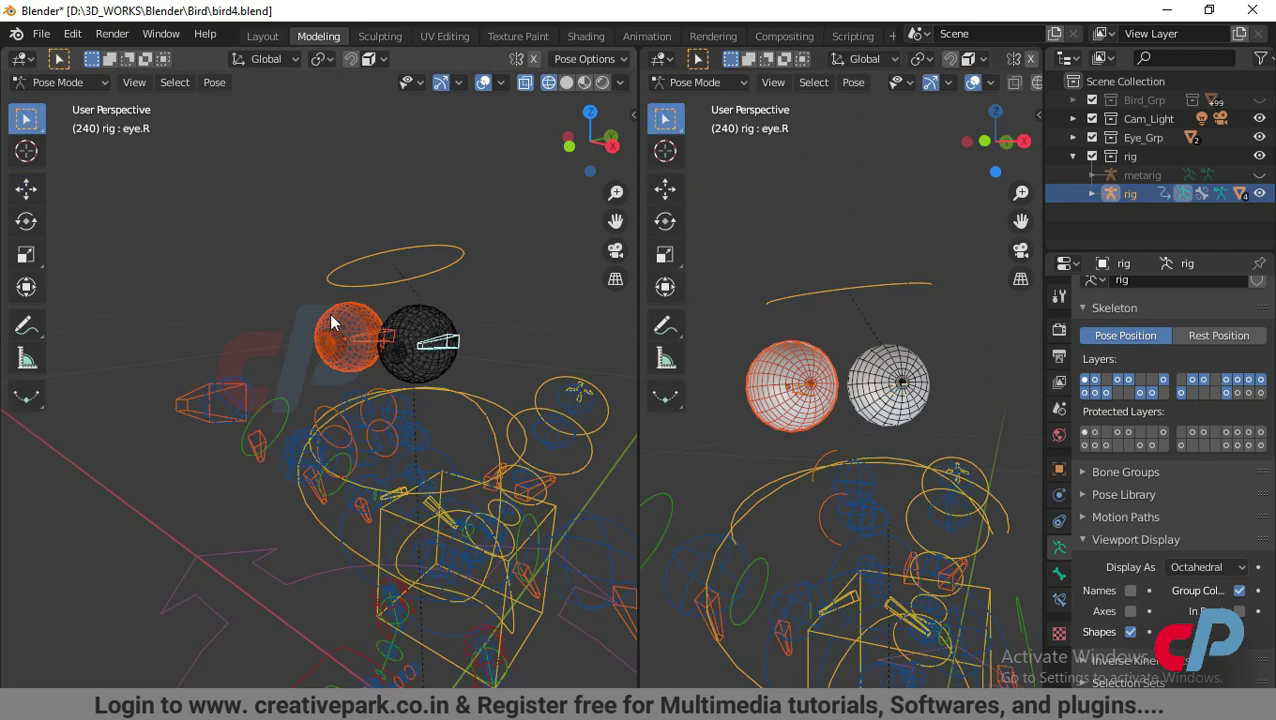
pyautogui.click(368, 343)
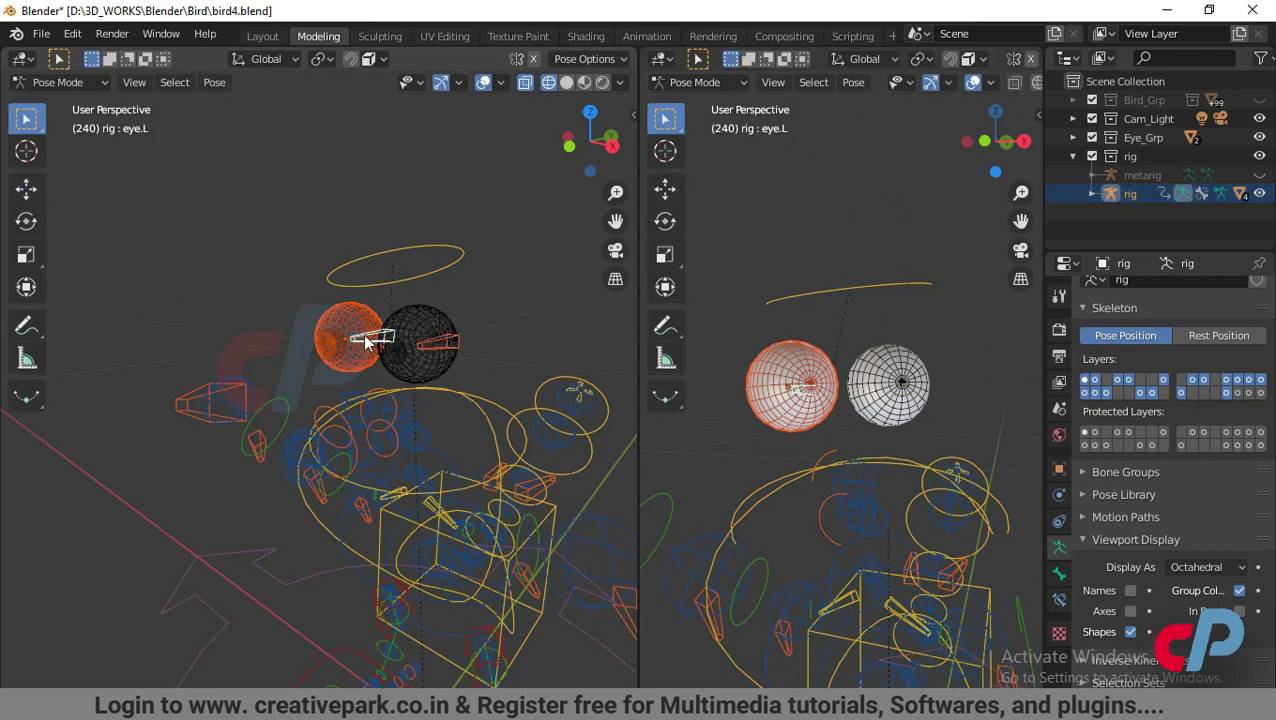
pyautogui.hotkey('ctrl', 'p')
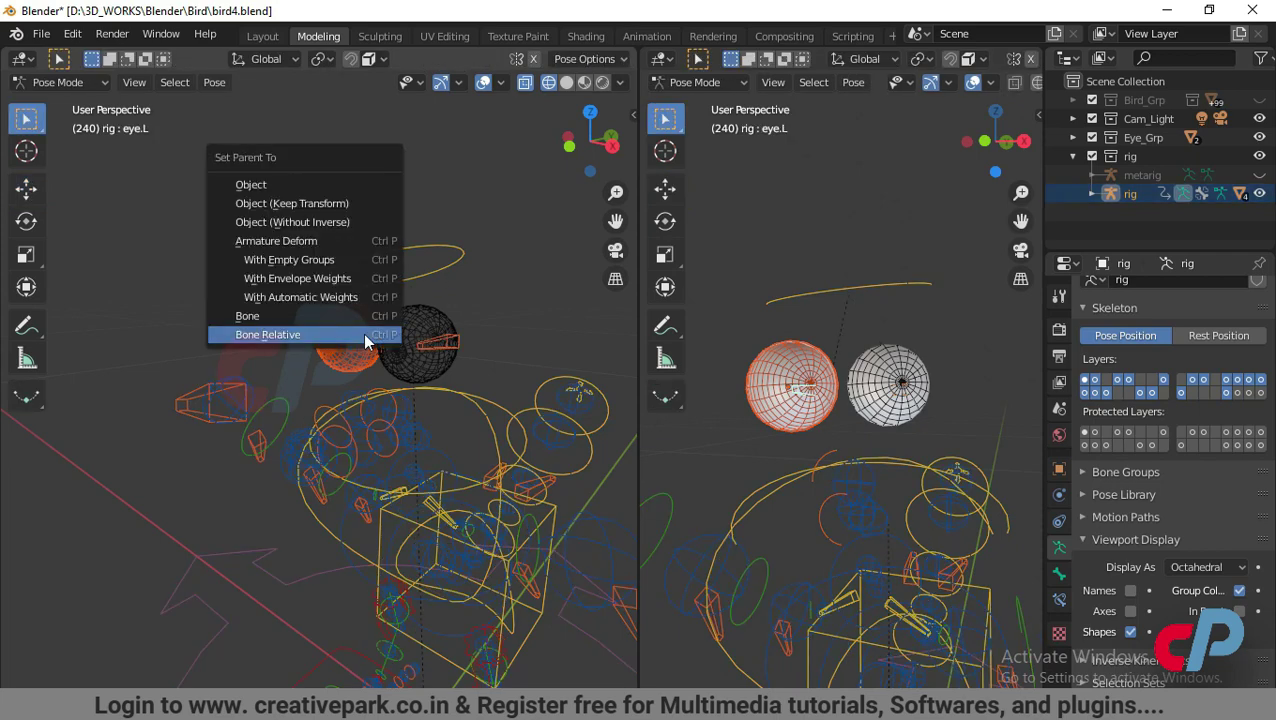
pyautogui.click(365, 336)
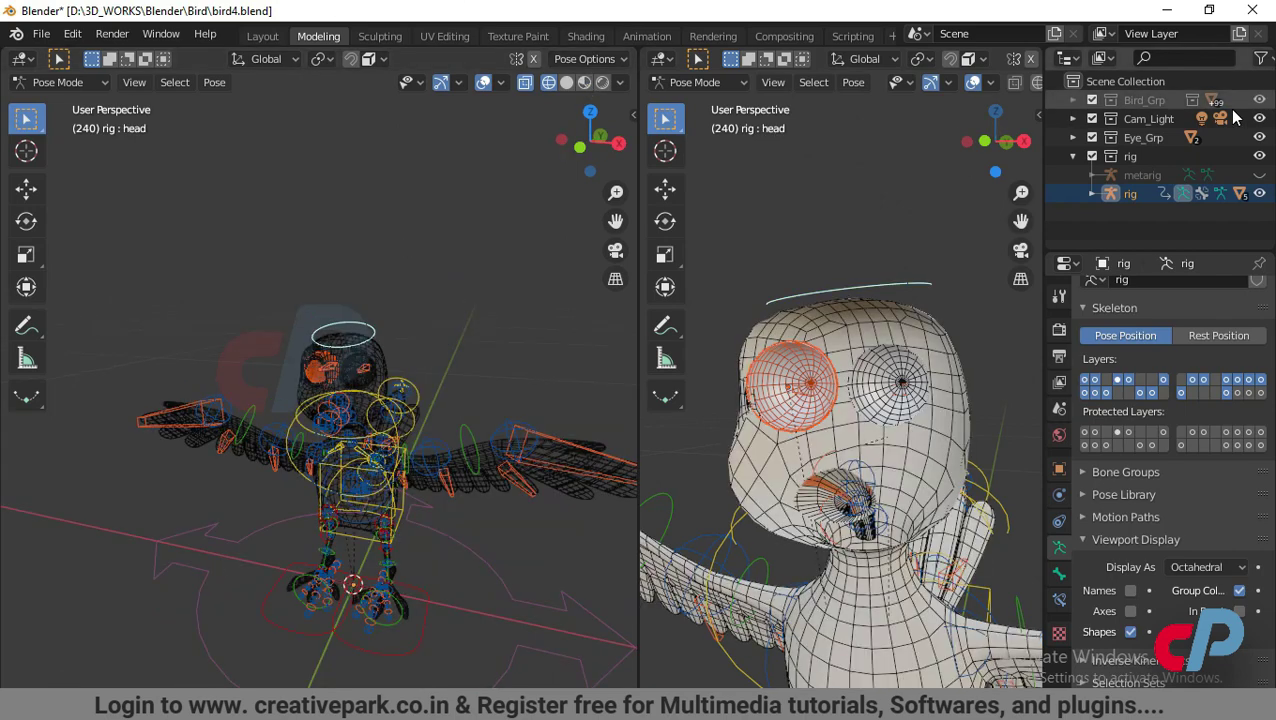
# Show the bird in front orthographic view with Material Preview shading
pyautogui.press('KP_1')
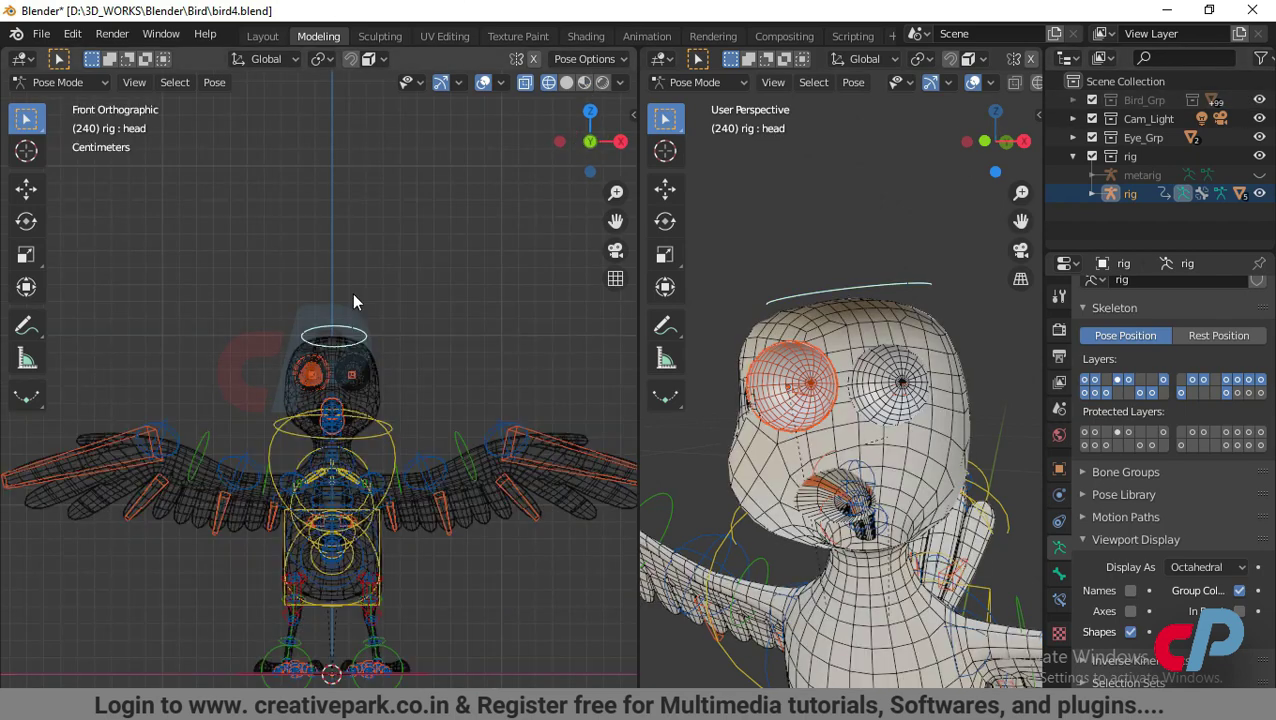
pyautogui.click(586, 84)
pyautogui.click(448, 184)
# Test the rig by rotating the neck, head and chest controls in turn, cancelling each rotation
pyautogui.click(392, 432)
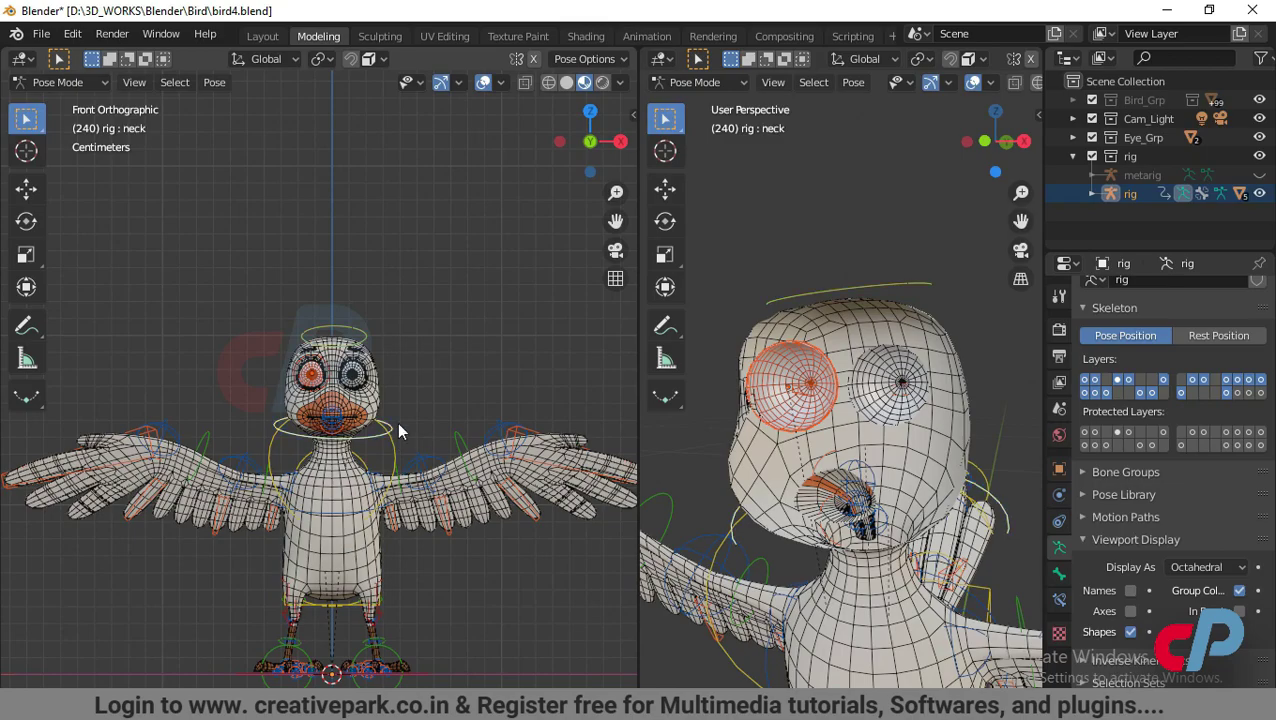
pyautogui.press('r')
pyautogui.rightClick(452, 420)
pyautogui.click(364, 336)
pyautogui.press('r')
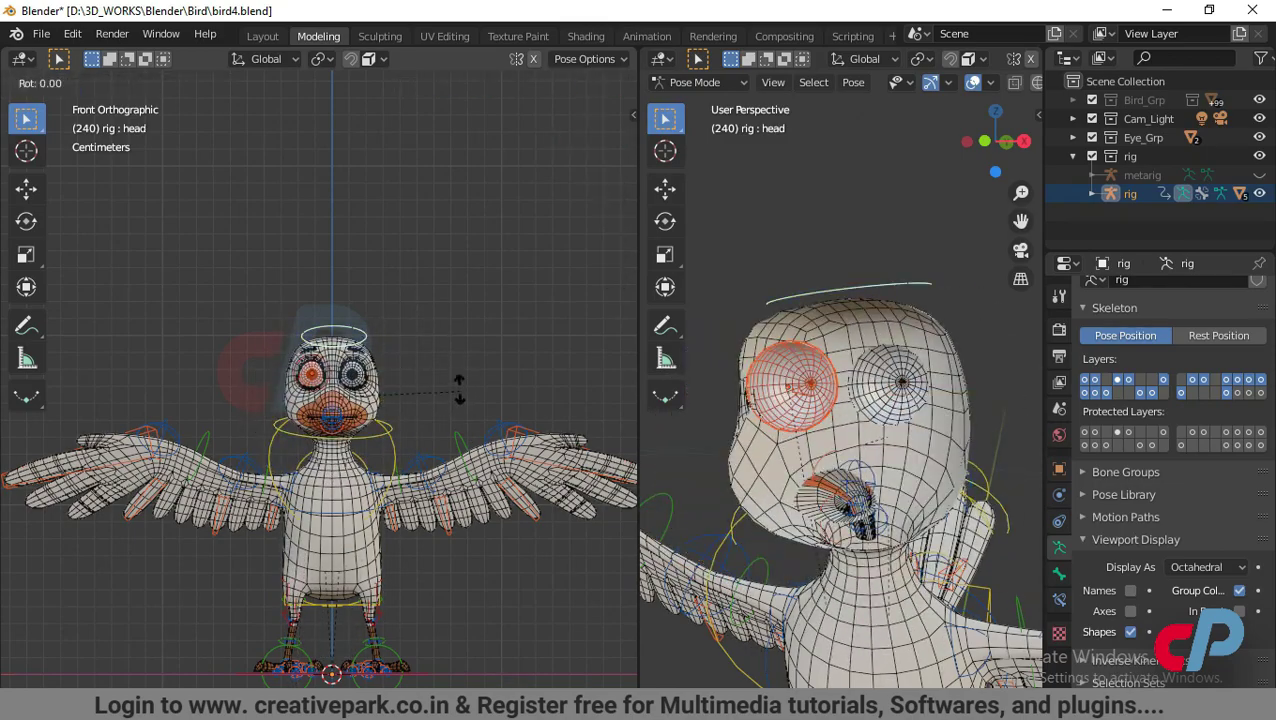
pyautogui.rightClick(456, 336)
pyautogui.click(395, 458)
pyautogui.press('r')
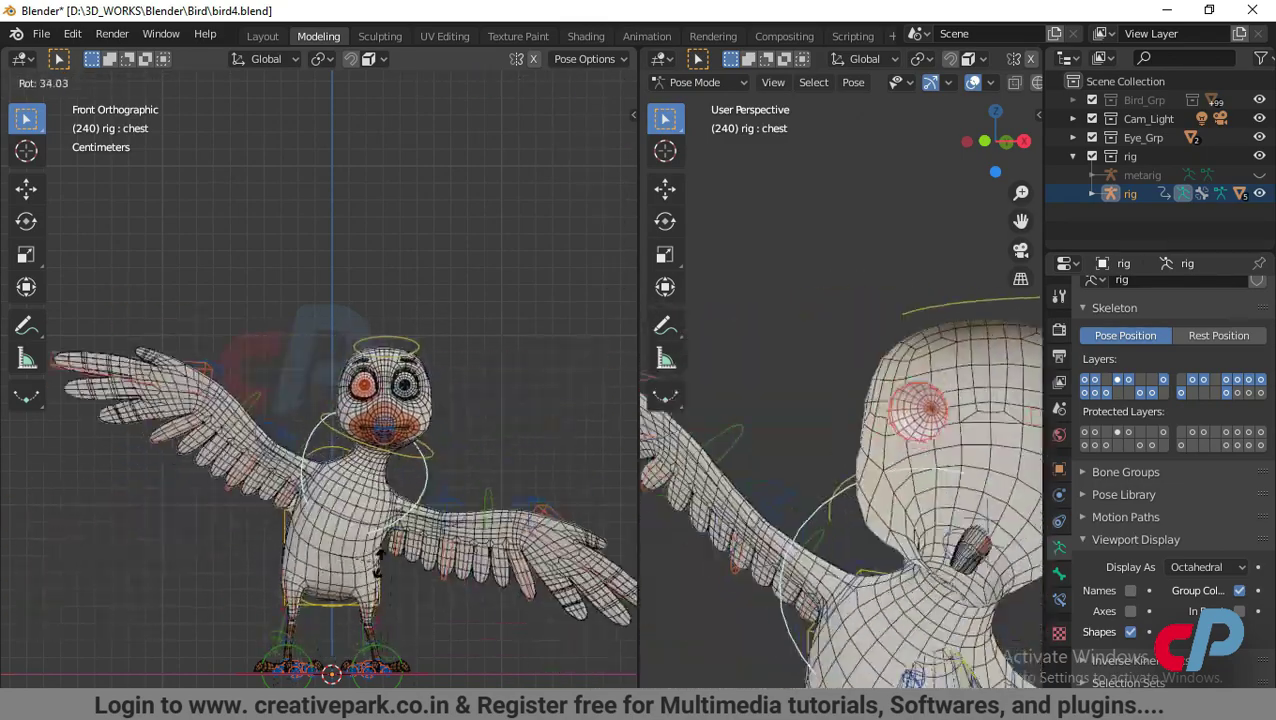
pyautogui.rightClick(377, 400)
# Try rotating the tweak_Wing.002.L control and the neighbouring control farther out on the left wing, cancelling both rotations
pyautogui.click(424, 470)
pyautogui.press('r')
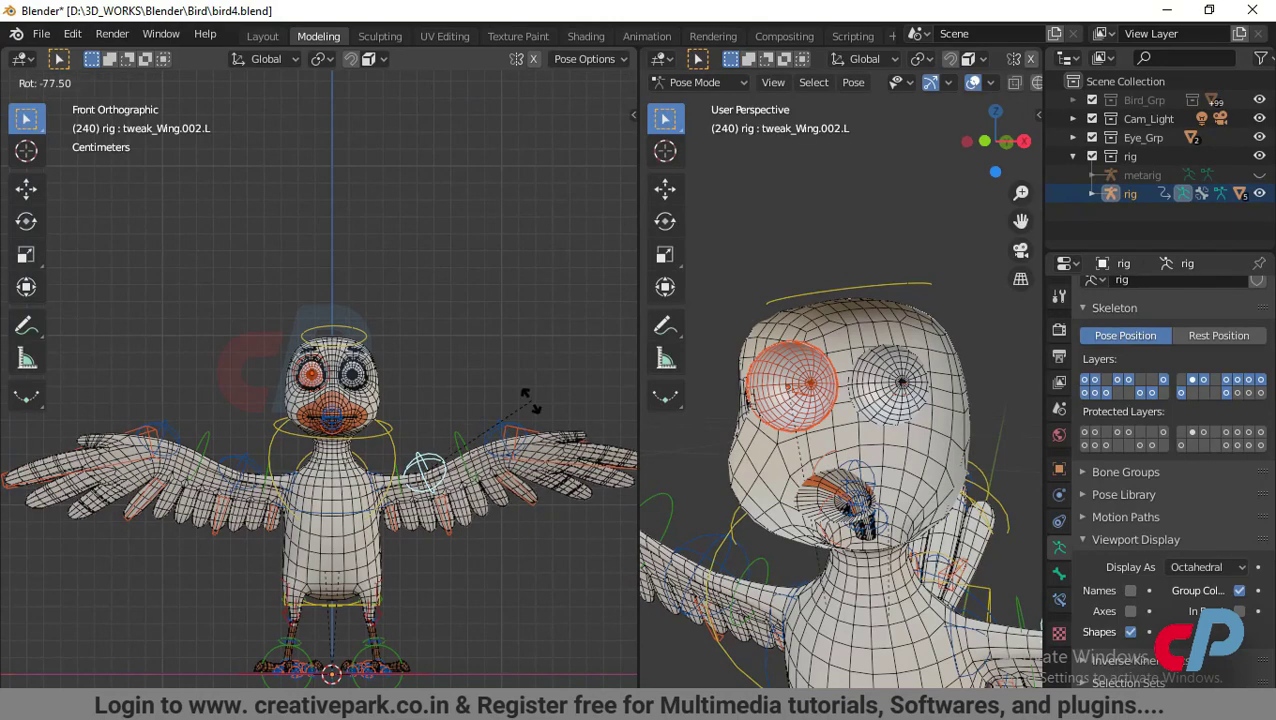
pyautogui.rightClick(505, 425)
pyautogui.click(462, 445)
pyautogui.press('r')
pyautogui.rightClick(422, 440)
# Test the left wing's deformation by rotating the Wing.001.L control, and cancel the rotation
pyautogui.scroll(3, 422, 440)
pyautogui.click(455, 524)
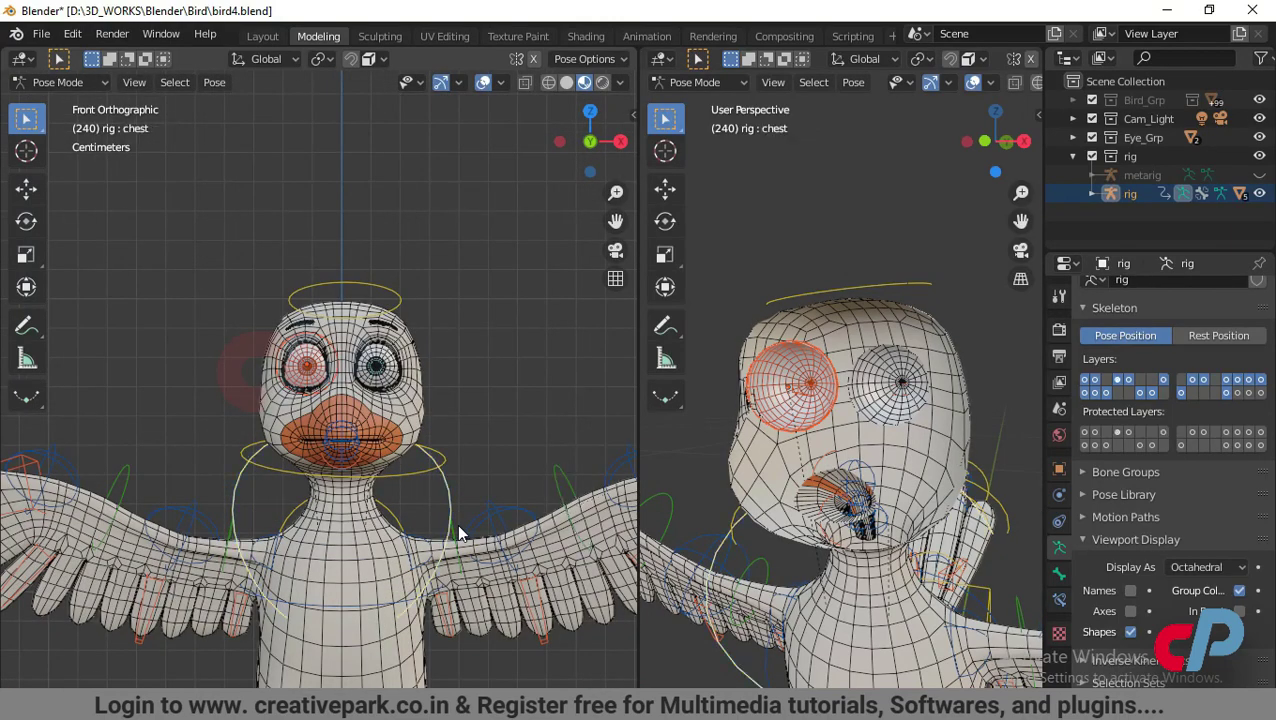
pyautogui.click(463, 534)
pyautogui.press('r')
pyautogui.rightClick(430, 400)
pyautogui.scroll(-3, 413, 433)
pyautogui.press('r')
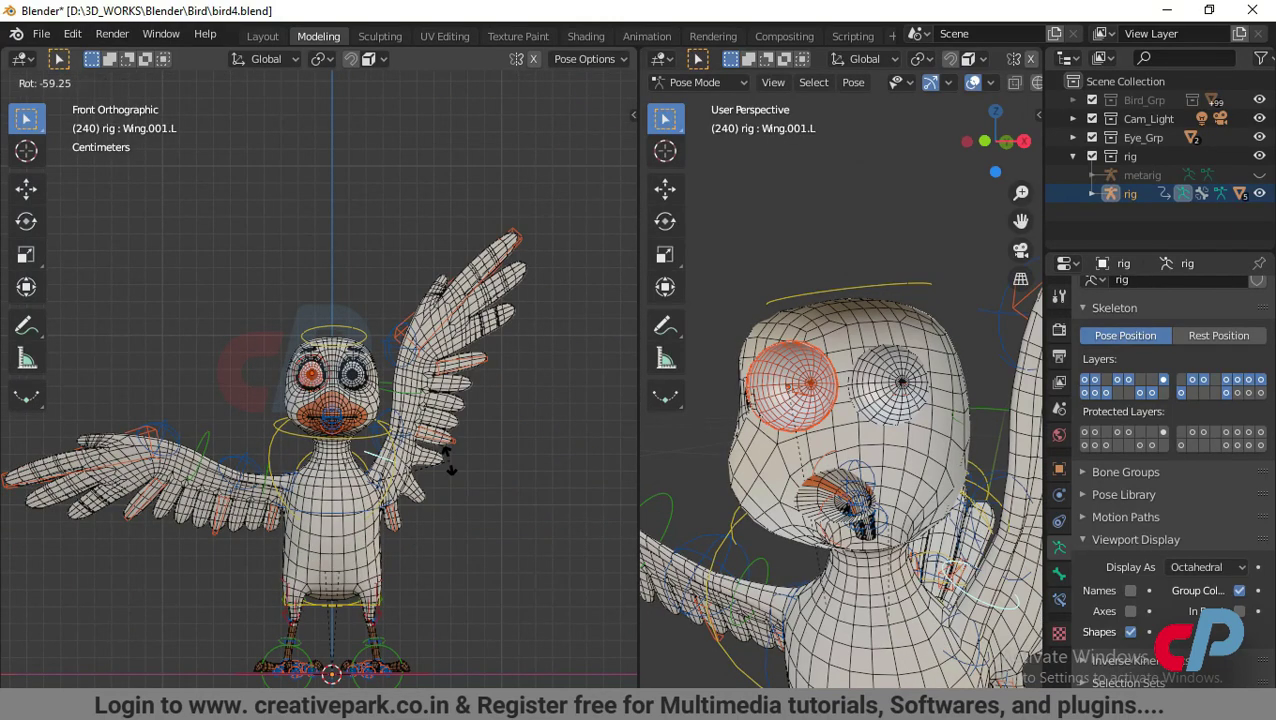
pyautogui.rightClick(465, 440)
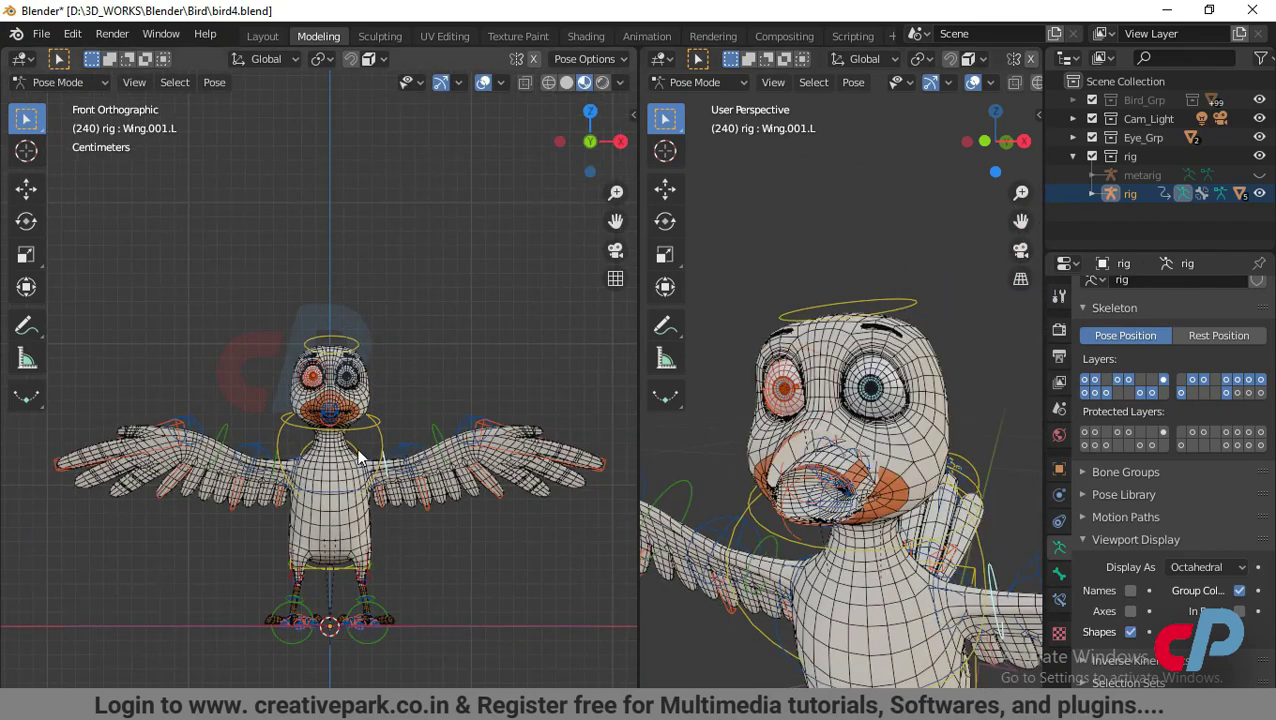
# Try rotating the control where the chest meets the left wing, and cancel the rotation
pyautogui.click(362, 456)
pyautogui.moveTo(447, 480); pyautogui.dragTo(415, 535, button='middle')
pyautogui.press('r')
pyautogui.rightClick(480, 425)
pyautogui.moveTo(425, 410); pyautogui.dragTo(408, 440, button='middle')
pyautogui.click(393, 455)
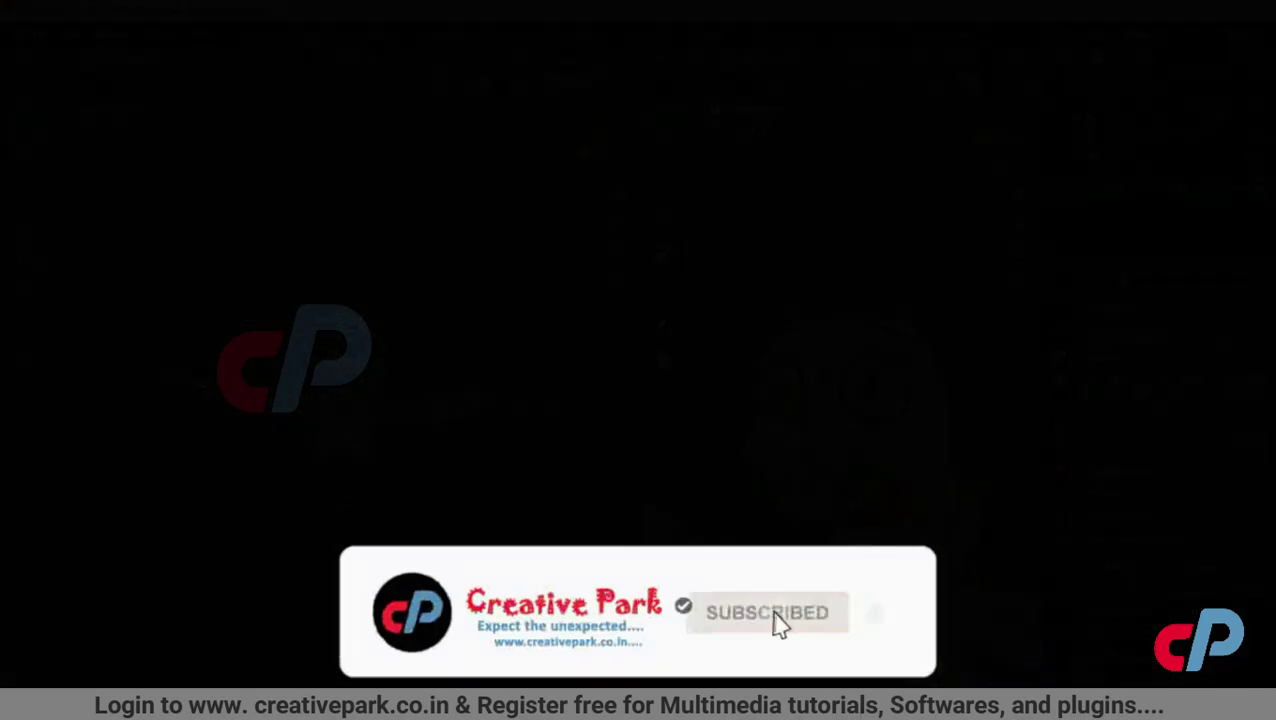